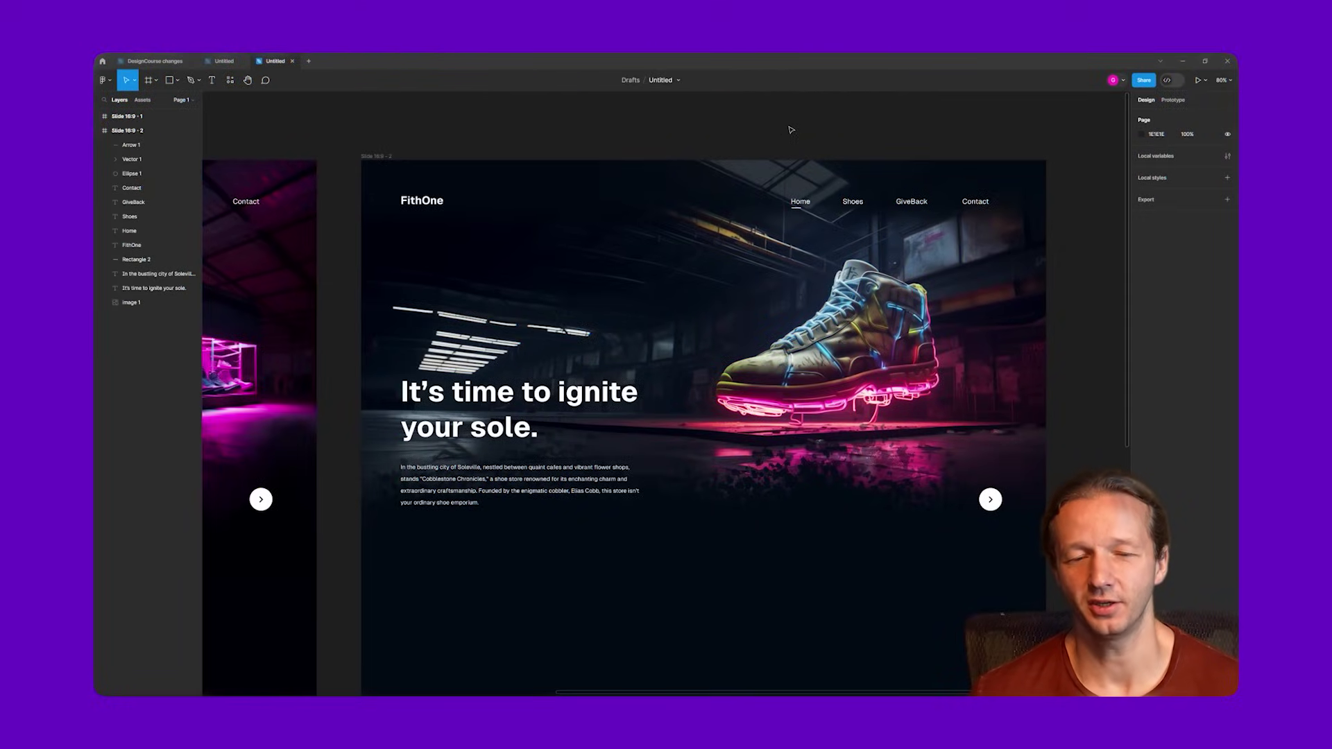
Pan the Figma canvas to reframe the hero slide and show both slides.
{"action": "scroll", "coordinate": [740, 133], "scroll_direction": "up", "scroll_amount": 3}
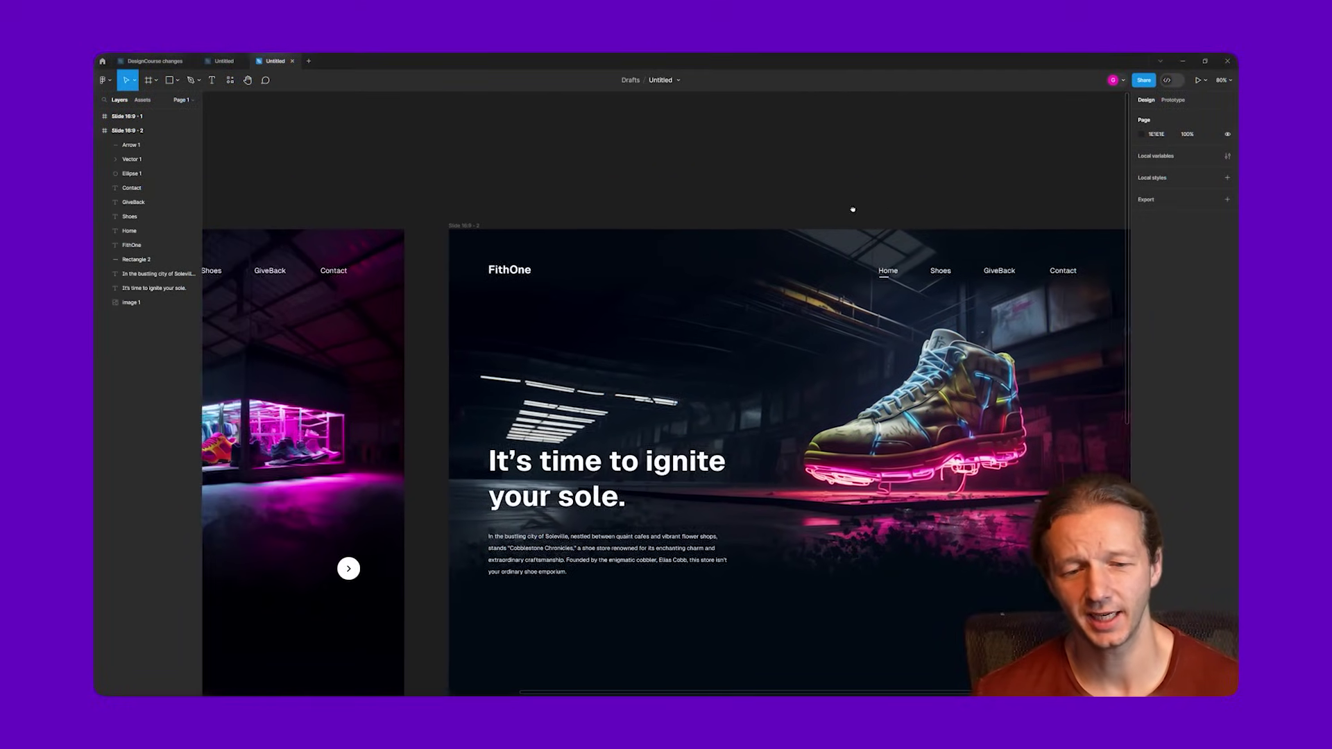
{"action": "scroll", "coordinate": [725, 347], "scroll_direction": "up", "scroll_amount": 3}
{"action": "scroll", "coordinate": [568, 138], "scroll_direction": "down", "scroll_amount": 2}
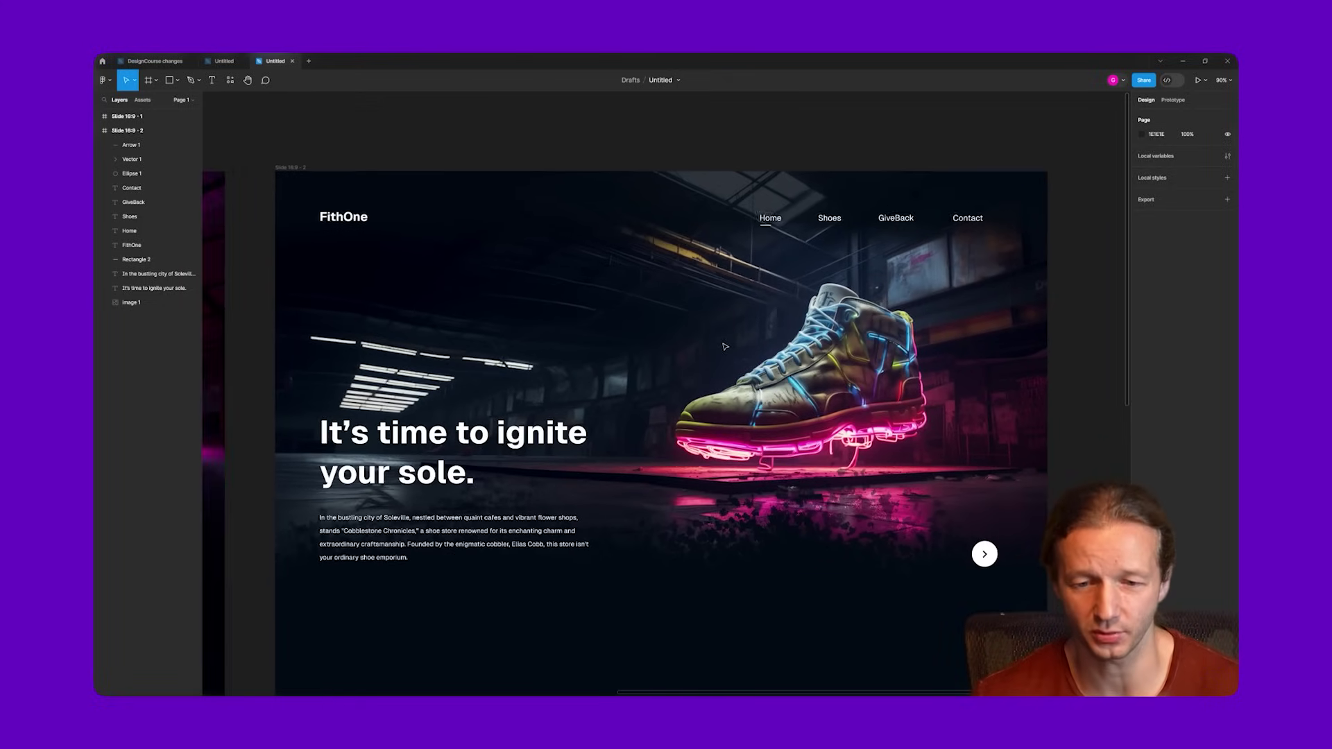
{"action": "left_click_drag", "start_coordinate": [569, 138], "coordinate": [591, 132]}
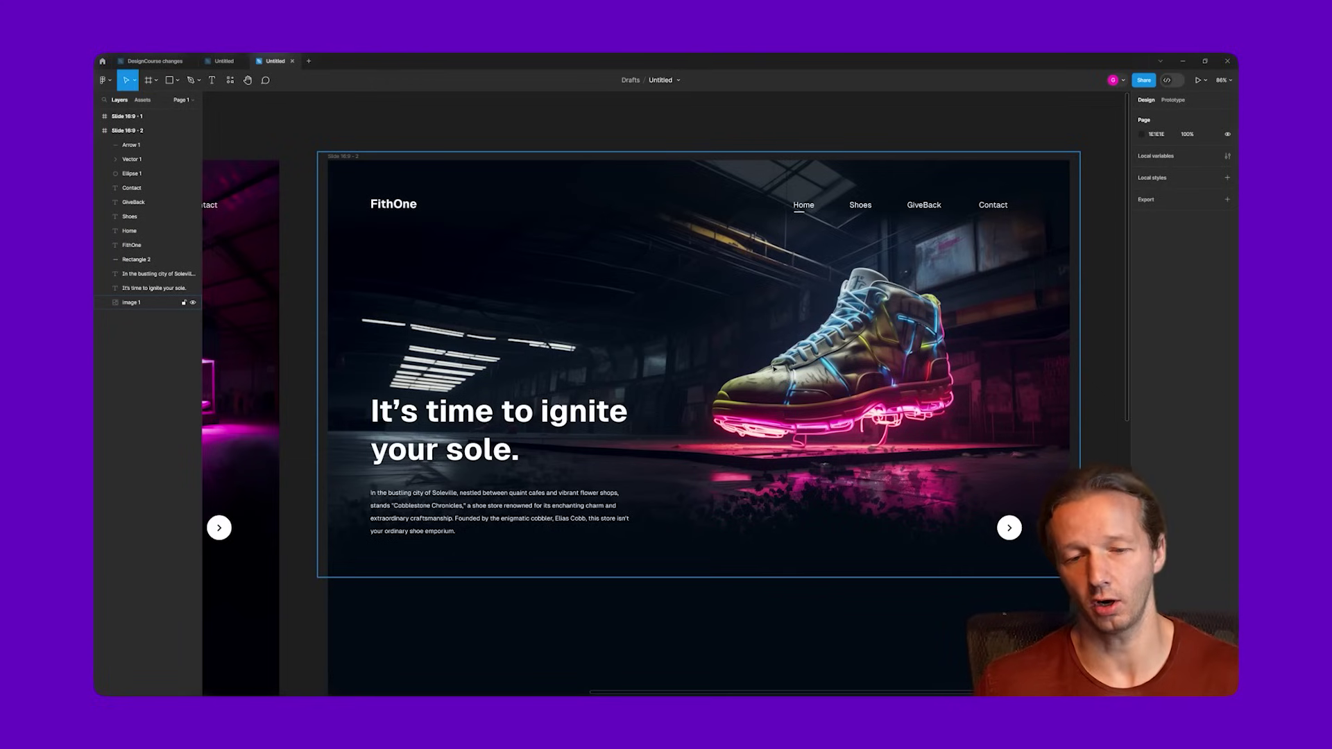
{"action": "scroll", "coordinate": [773, 368], "scroll_direction": "down", "scroll_amount": 5}
{"action": "left_click_drag", "start_coordinate": [414, 246], "coordinate": [708, 222]}
Scroll #midjourney to the glass guitar display case grid and focus the message box.
{"action": "scroll", "coordinate": [580, 323], "scroll_direction": "up", "scroll_amount": 5}
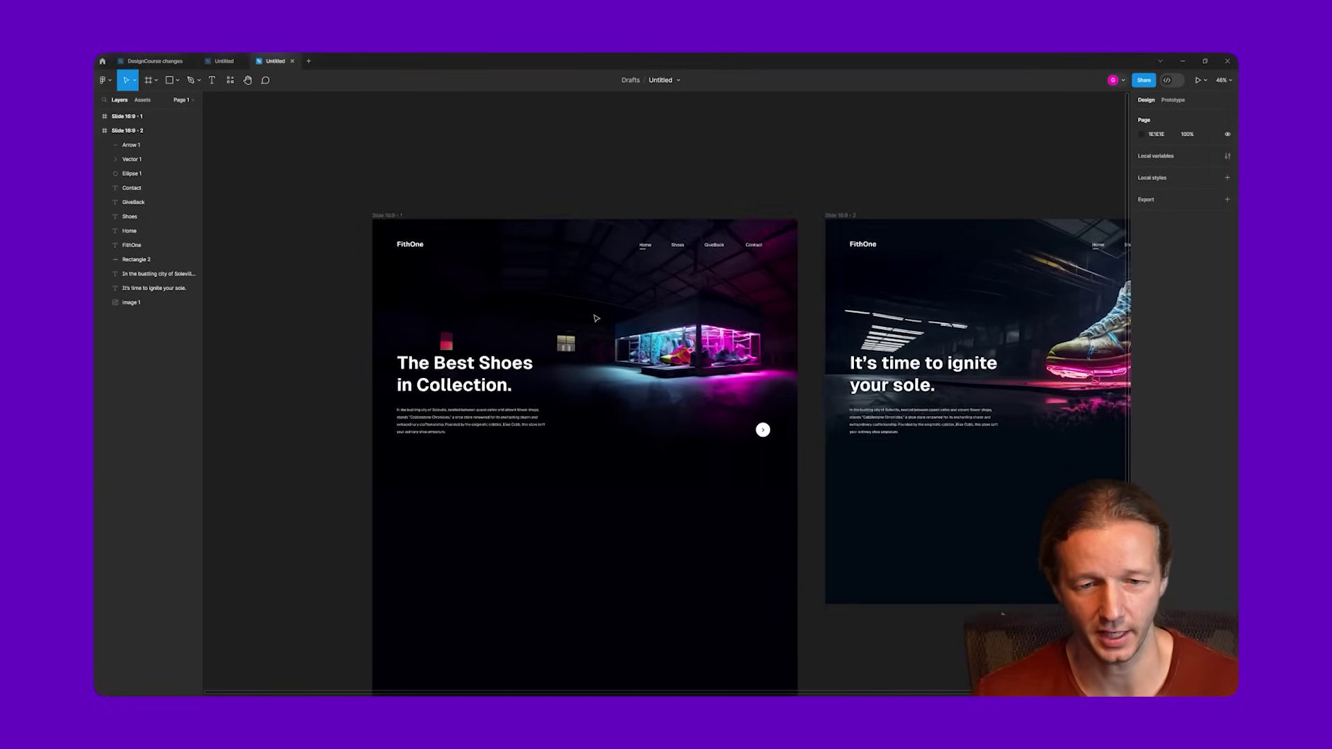
{"action": "scroll", "coordinate": [611, 319], "scroll_direction": "left", "scroll_amount": 2}
{"action": "scroll", "coordinate": [610, 319], "scroll_direction": "up", "scroll_amount": 1}
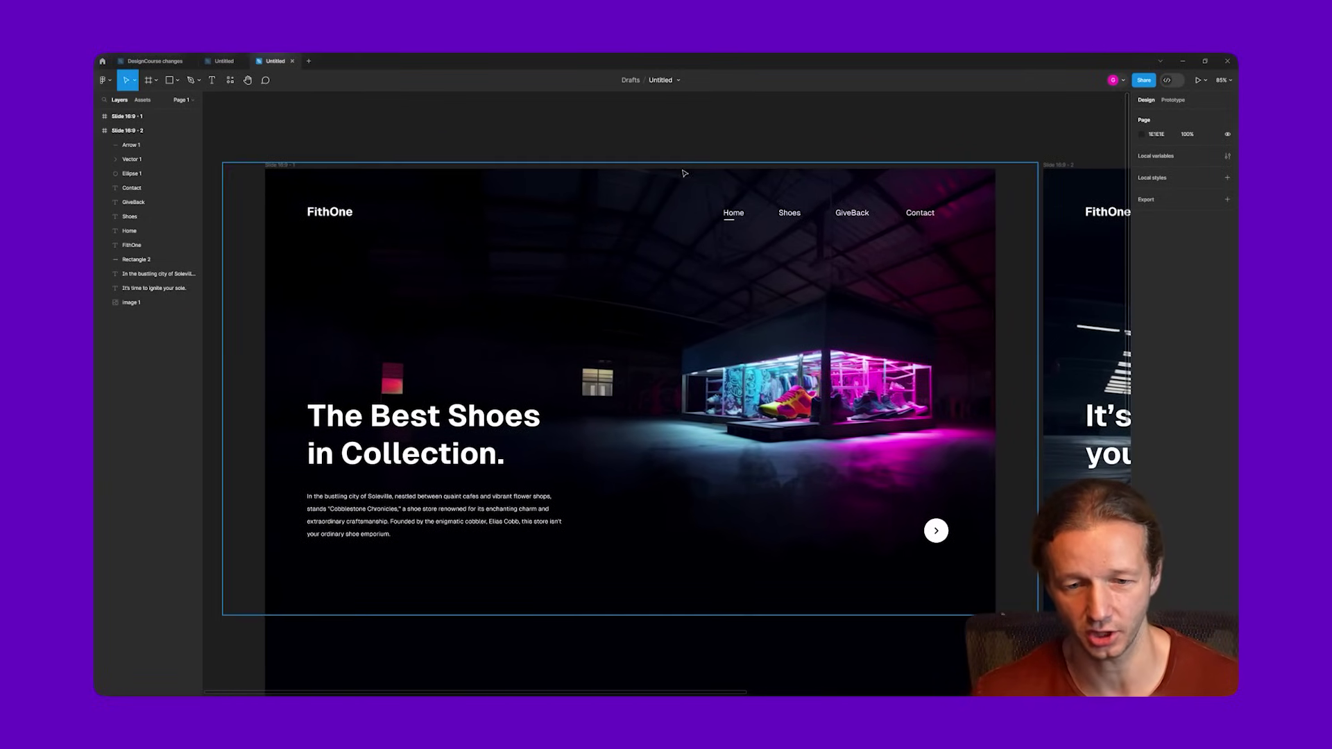
{"action": "scroll", "coordinate": [722, 156], "scroll_direction": "down", "scroll_amount": 5}
{"action": "scroll", "coordinate": [666, 306], "scroll_direction": "right", "scroll_amount": 3}
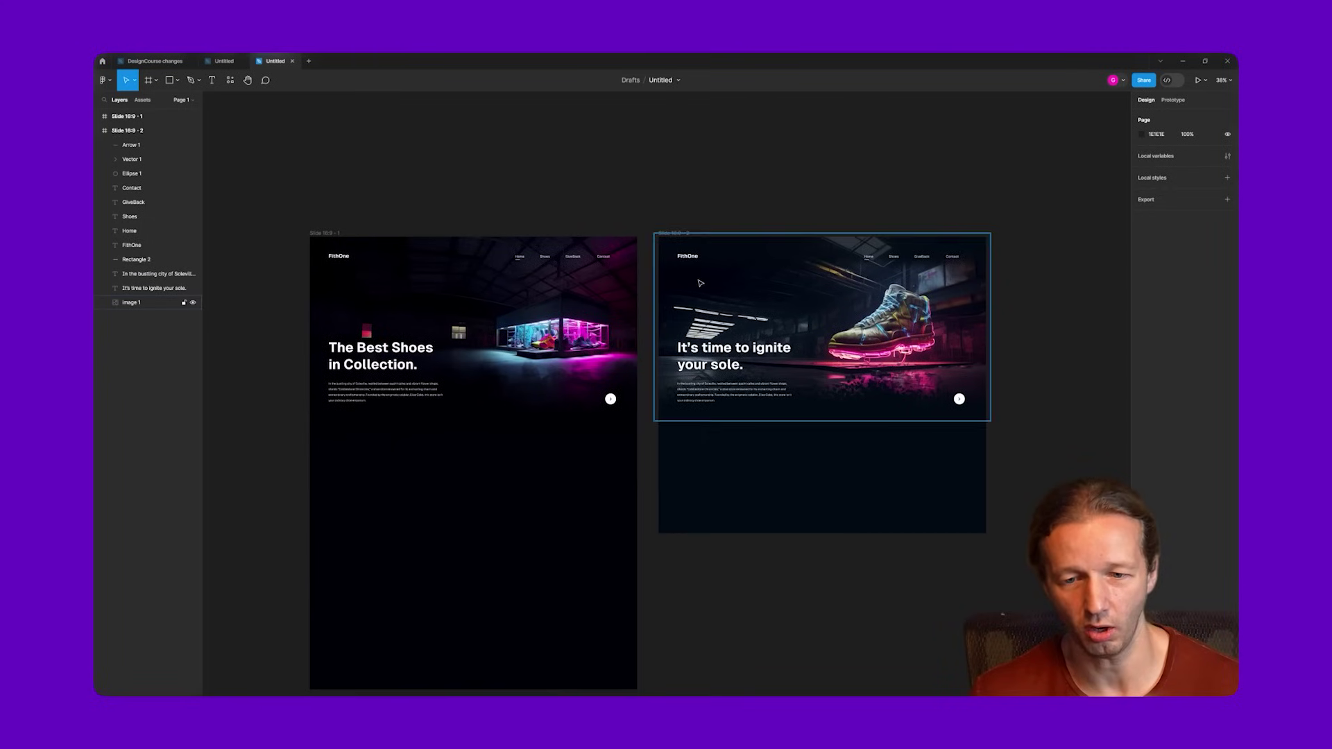
{"action": "scroll", "coordinate": [693, 291], "scroll_direction": "up", "scroll_amount": 2}
{"action": "scroll", "coordinate": [706, 283], "scroll_direction": "up", "scroll_amount": 2}
{"action": "scroll", "coordinate": [706, 284], "scroll_direction": "up", "scroll_amount": 3}
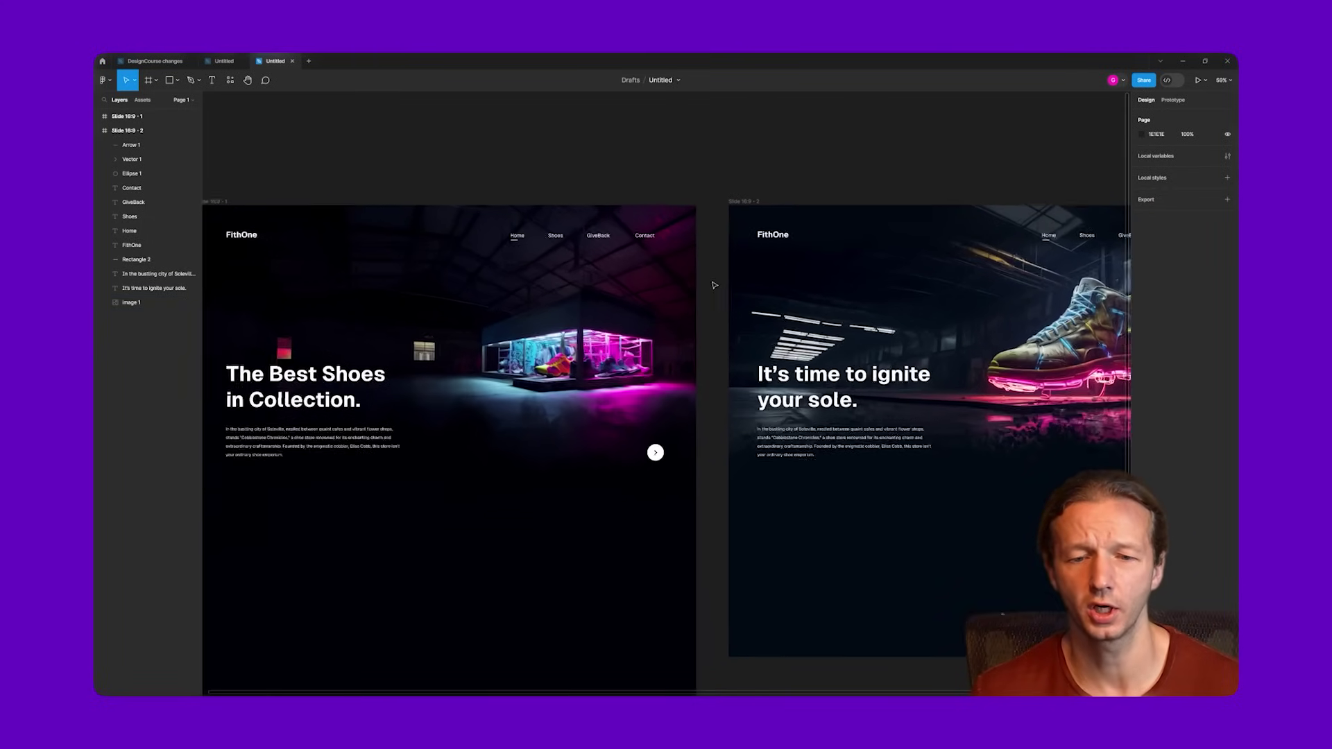
{"action": "scroll", "coordinate": [686, 299], "scroll_direction": "left", "scroll_amount": 2}
{"action": "scroll", "coordinate": [682, 304], "scroll_direction": "left", "scroll_amount": 3}
{"action": "scroll", "coordinate": [682, 303], "scroll_direction": "up", "scroll_amount": 1}
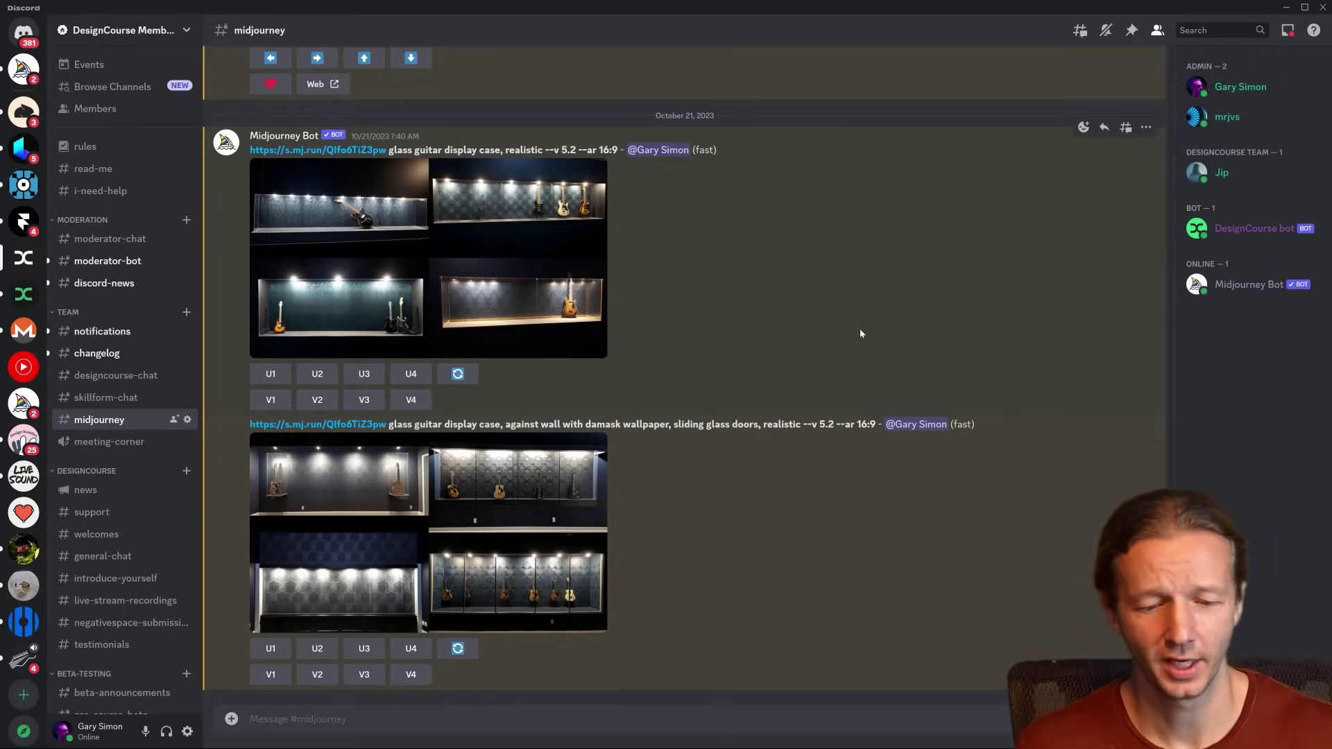
{"action": "left_click", "coordinate": [680, 708]}
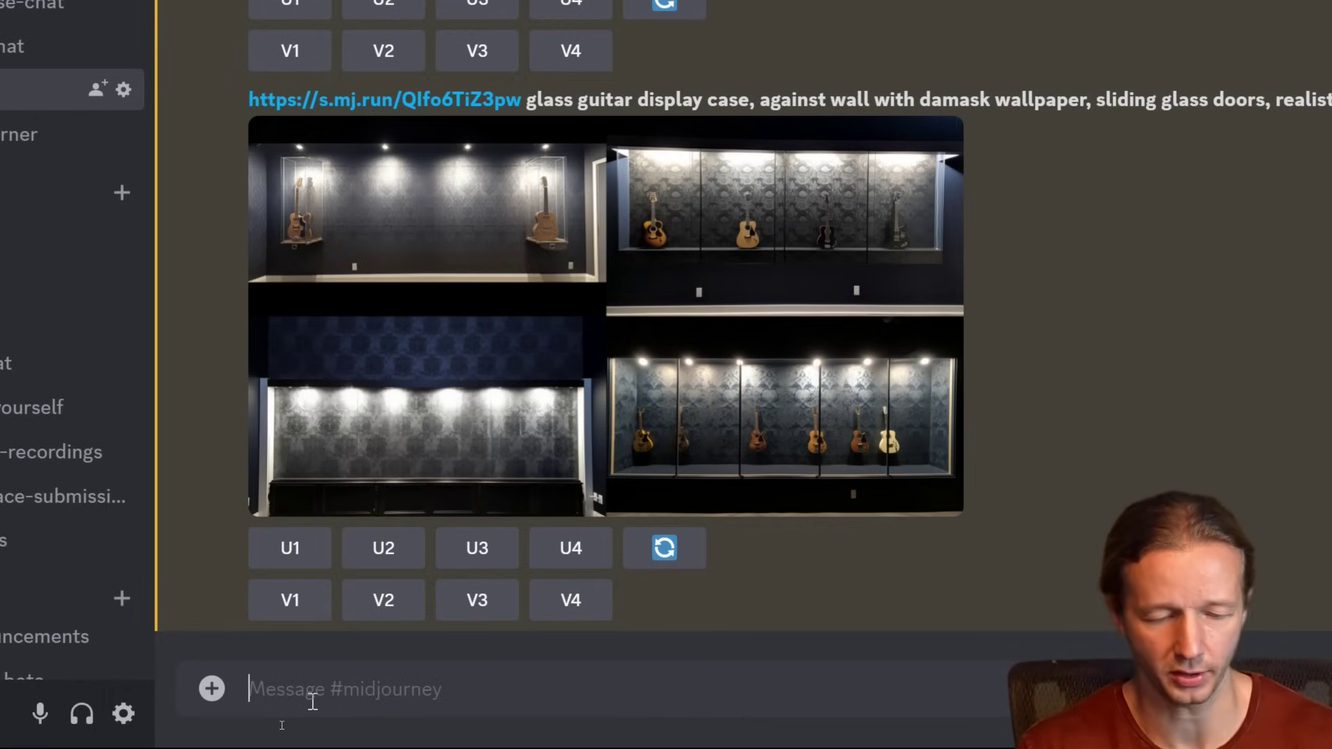
Submit the /imagine prompt 'giant neon shoe inside of dark warehouse --ar 16:9' to Midjourney.
{"action": "type", "text": "/imagine"}
{"action": "key", "text": "Tab"}
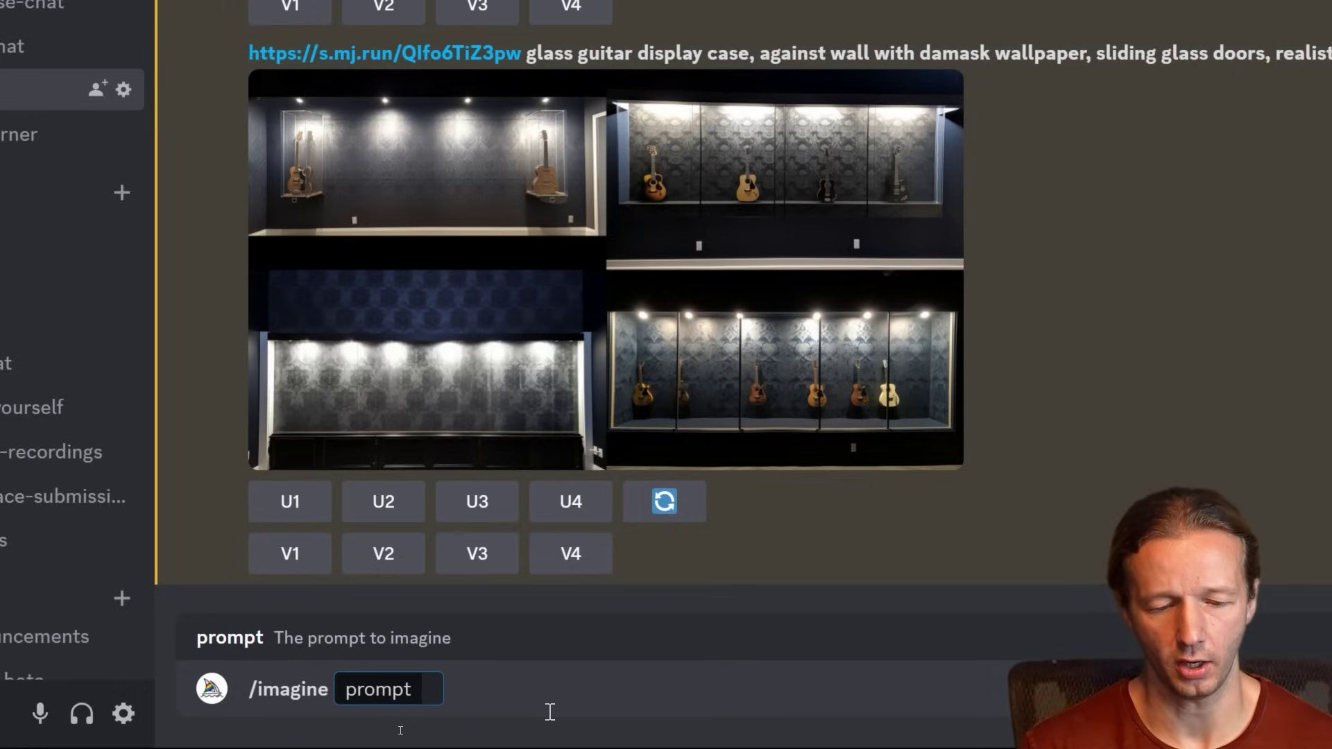
{"action": "type", "text": "giant neon "}
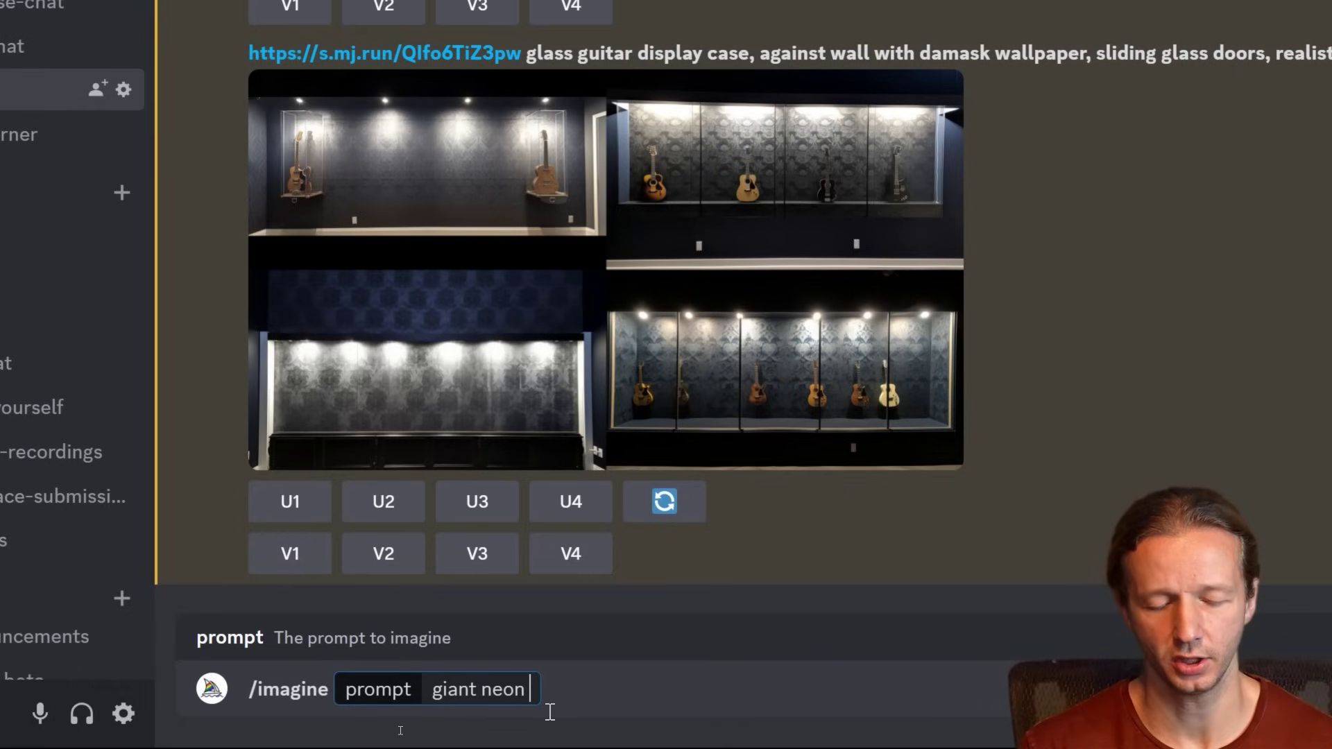
{"action": "type", "text": "shoe inside of"}
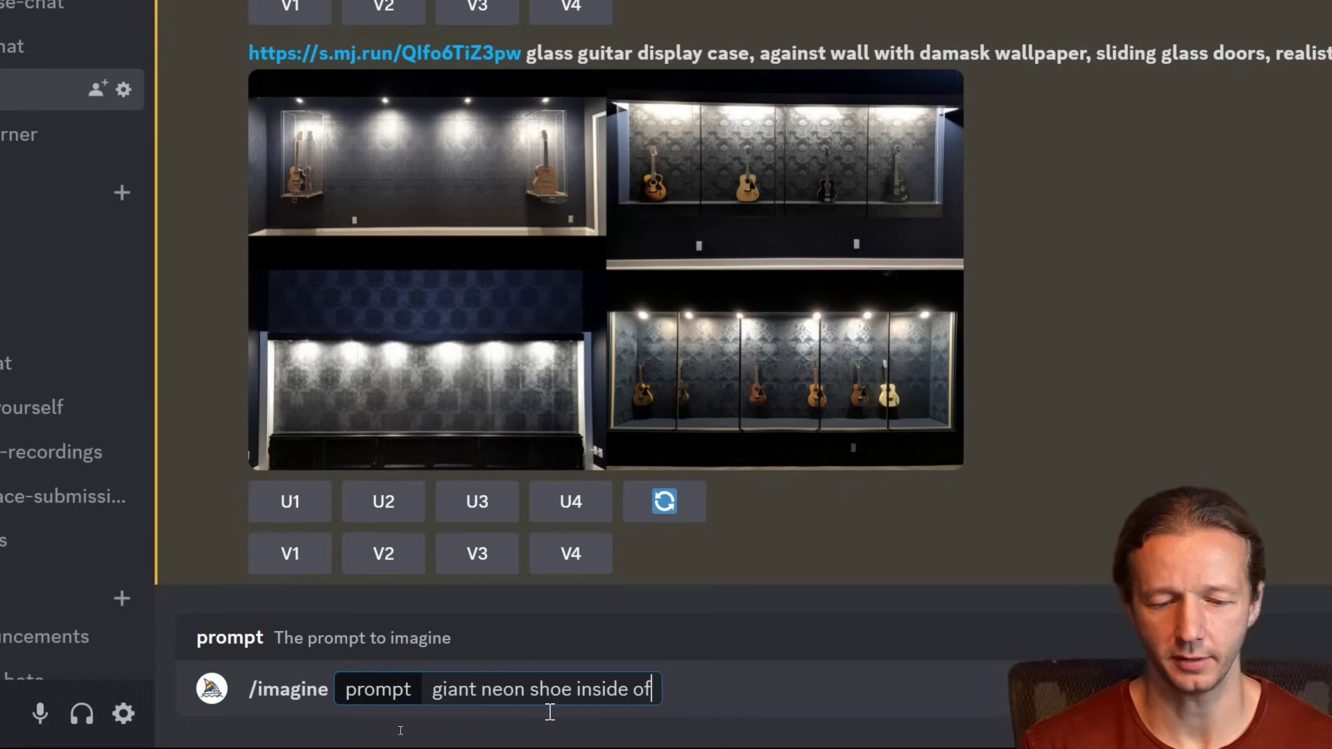
{"action": "type", "text": " dark warehouse --a"}
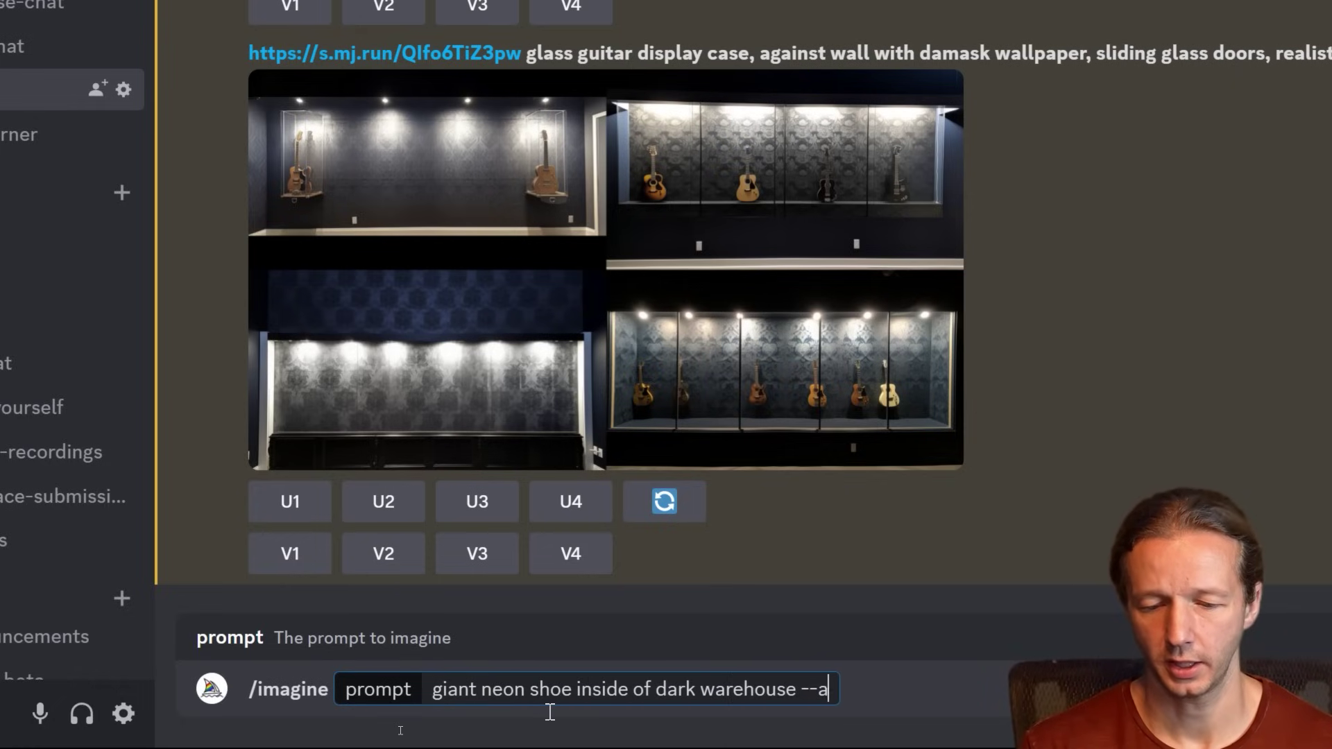
{"action": "type", "text": "r 16:9"}
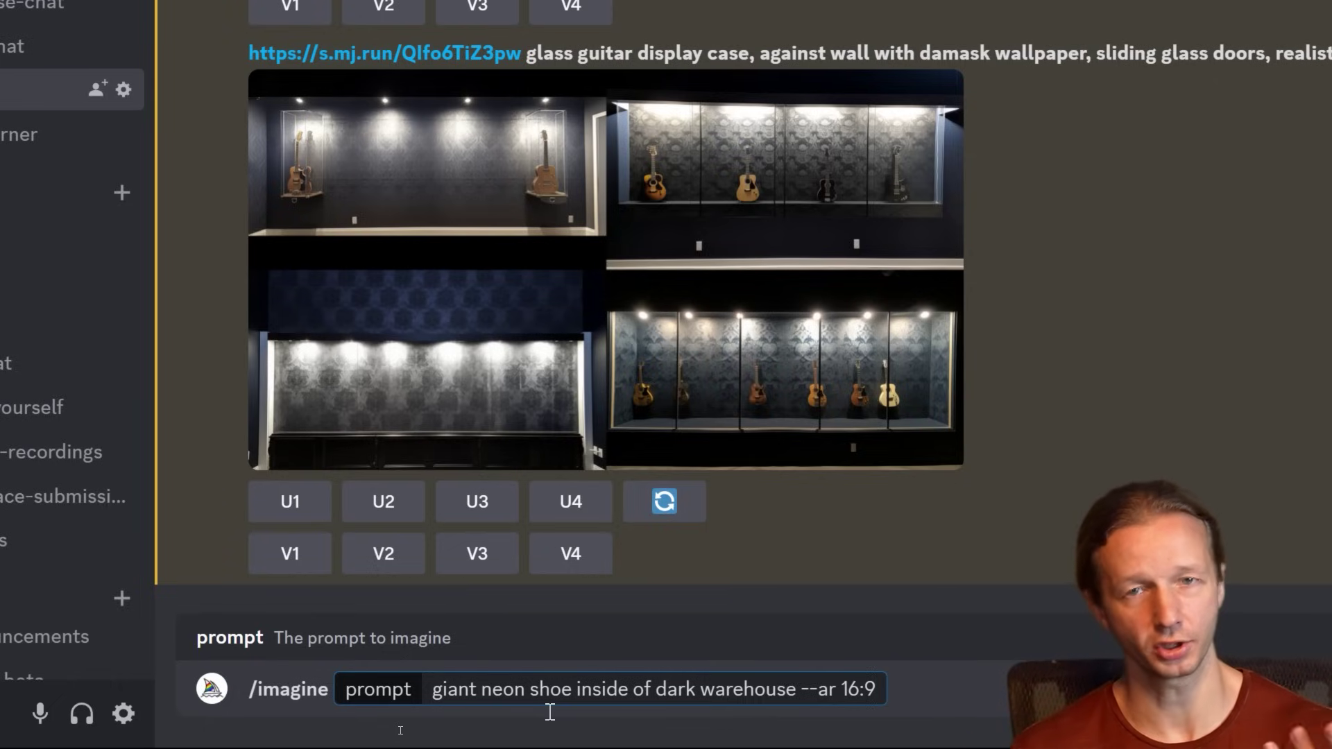
{"action": "key", "text": "Return"}
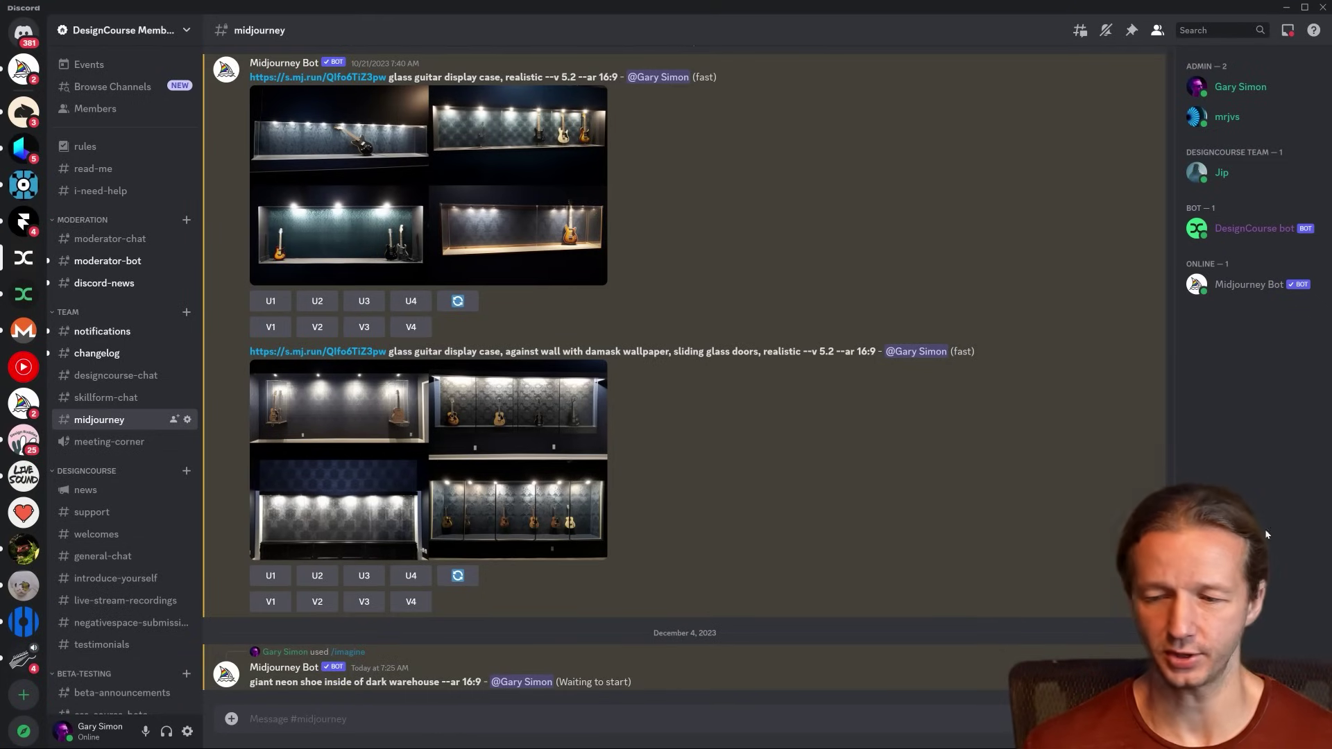
{"action": "left_click", "coordinate": [463, 519]}
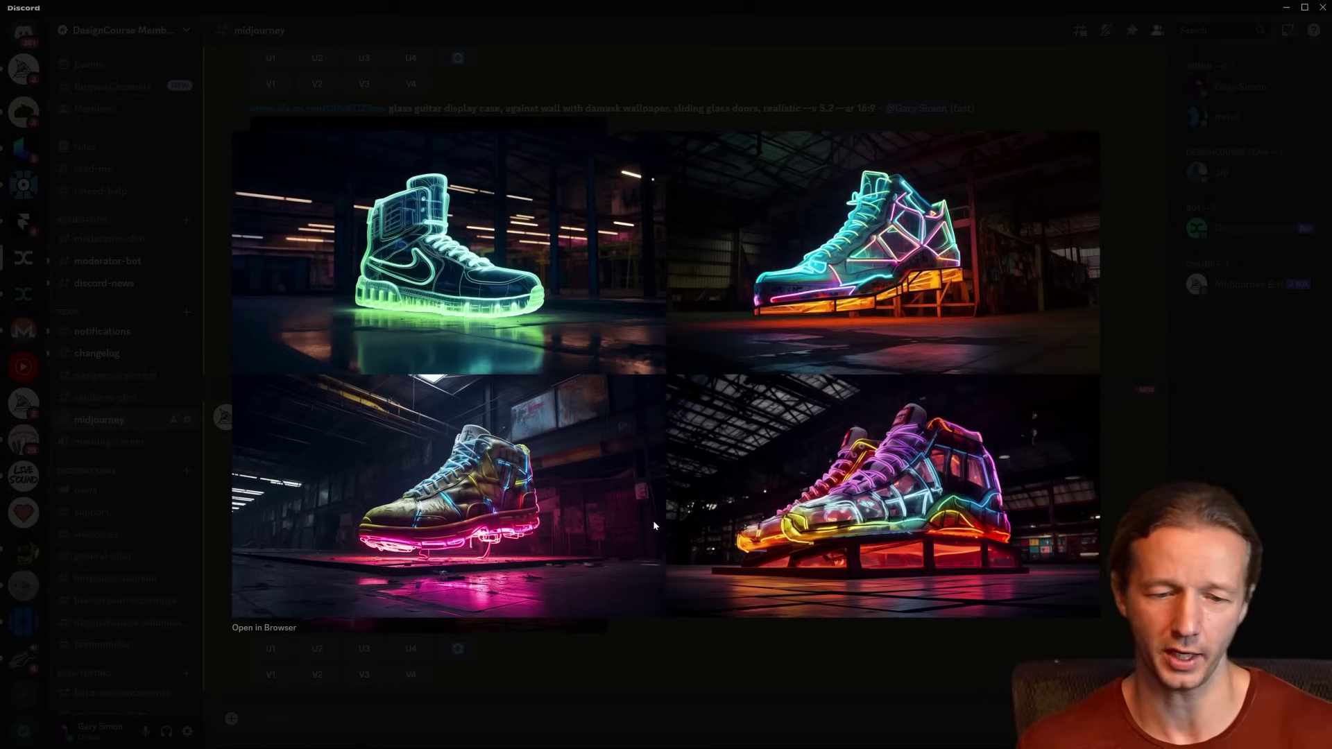
{"action": "left_click", "coordinate": [691, 659]}
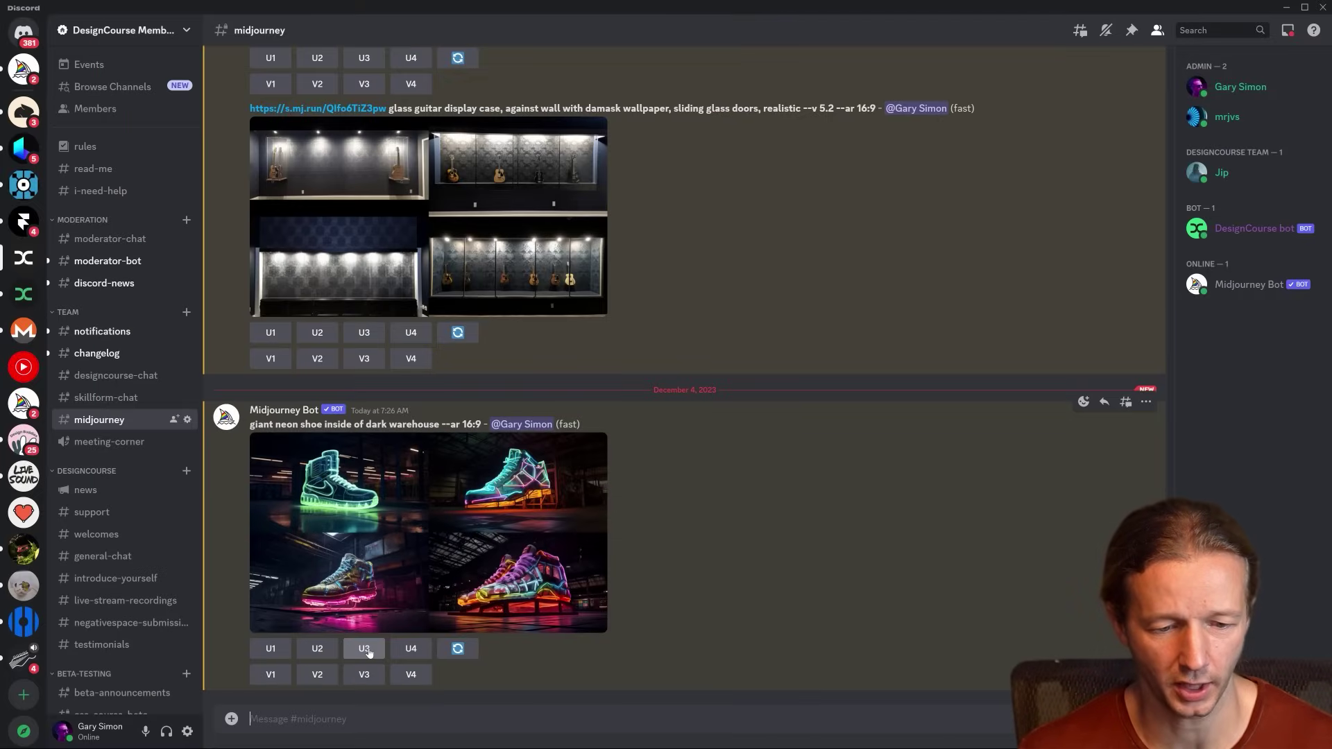
Upscale image 3 (U3), then request Zoom Out 1.5x and Zoom Out 2x versions.
{"action": "left_click", "coordinate": [366, 649]}
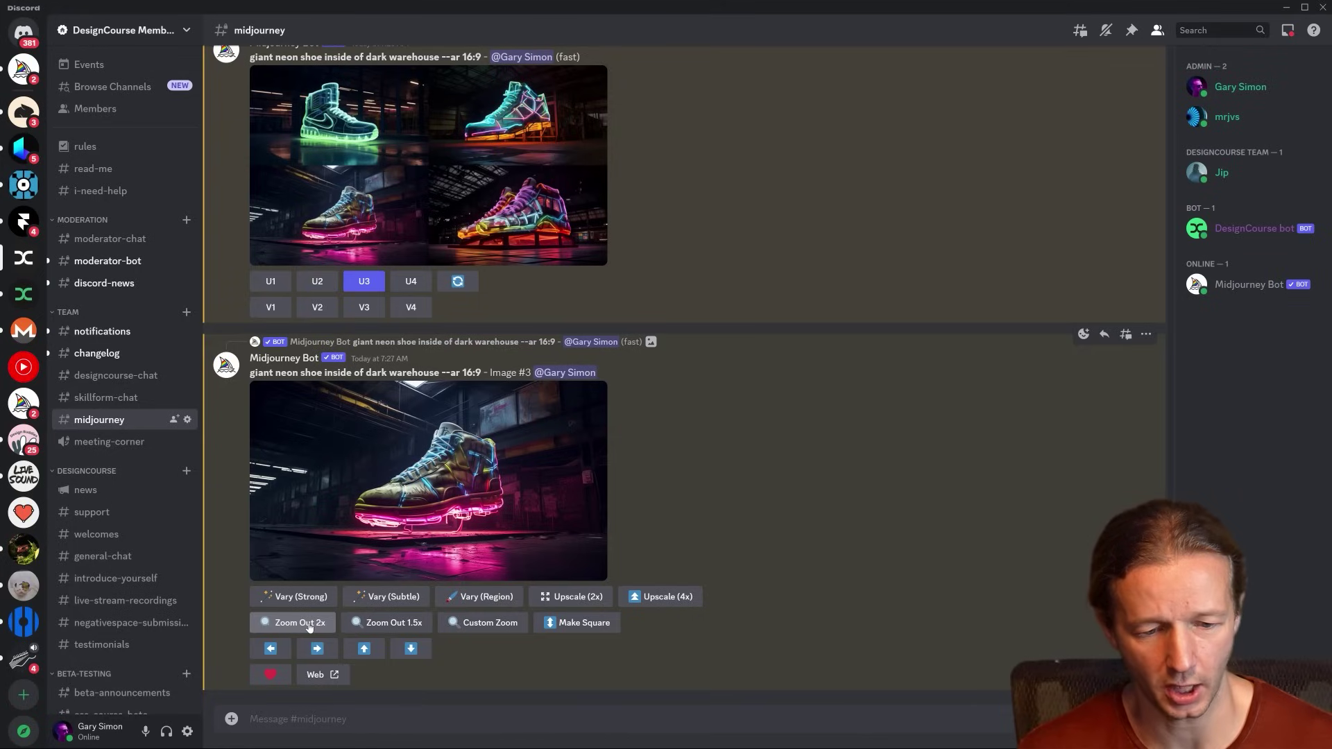
{"action": "left_click", "coordinate": [374, 623]}
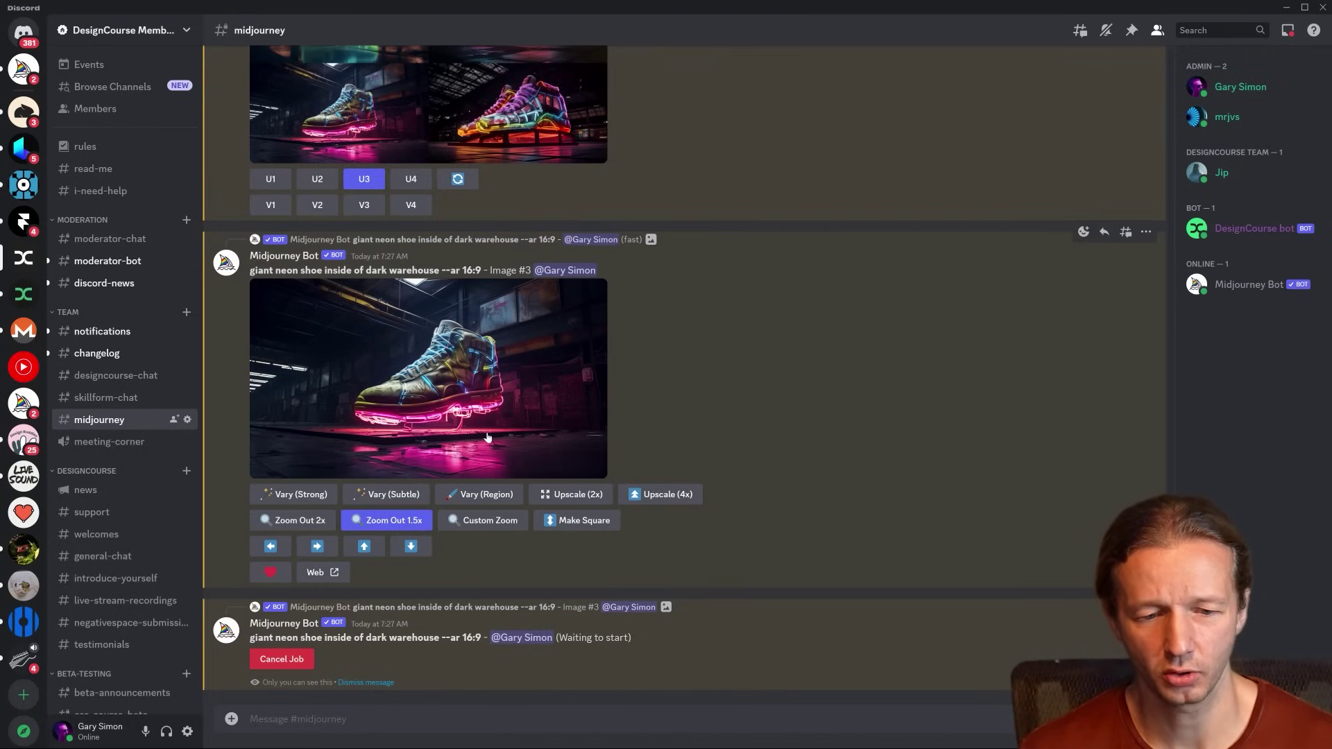
{"action": "left_click", "coordinate": [297, 522]}
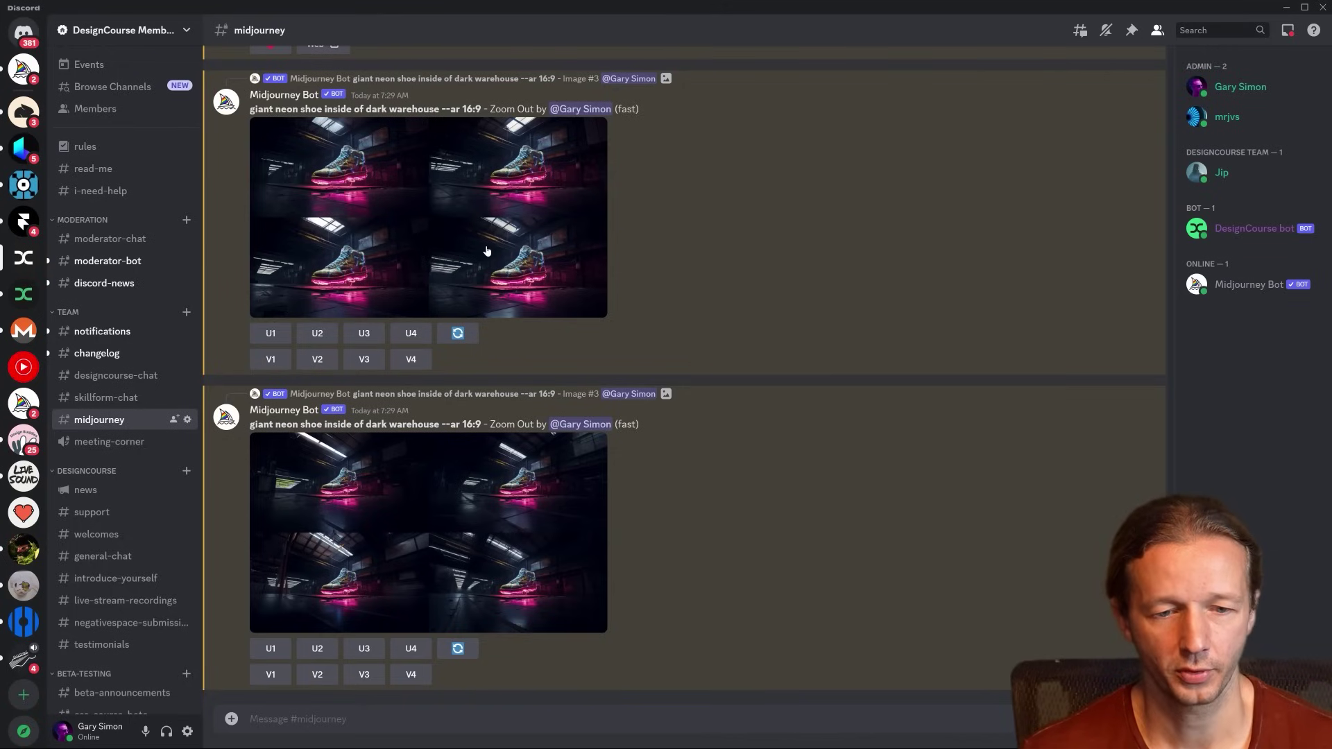
Compare the upper and lower zoomed-out grids in the enlarged view.
{"action": "left_click", "coordinate": [476, 211]}
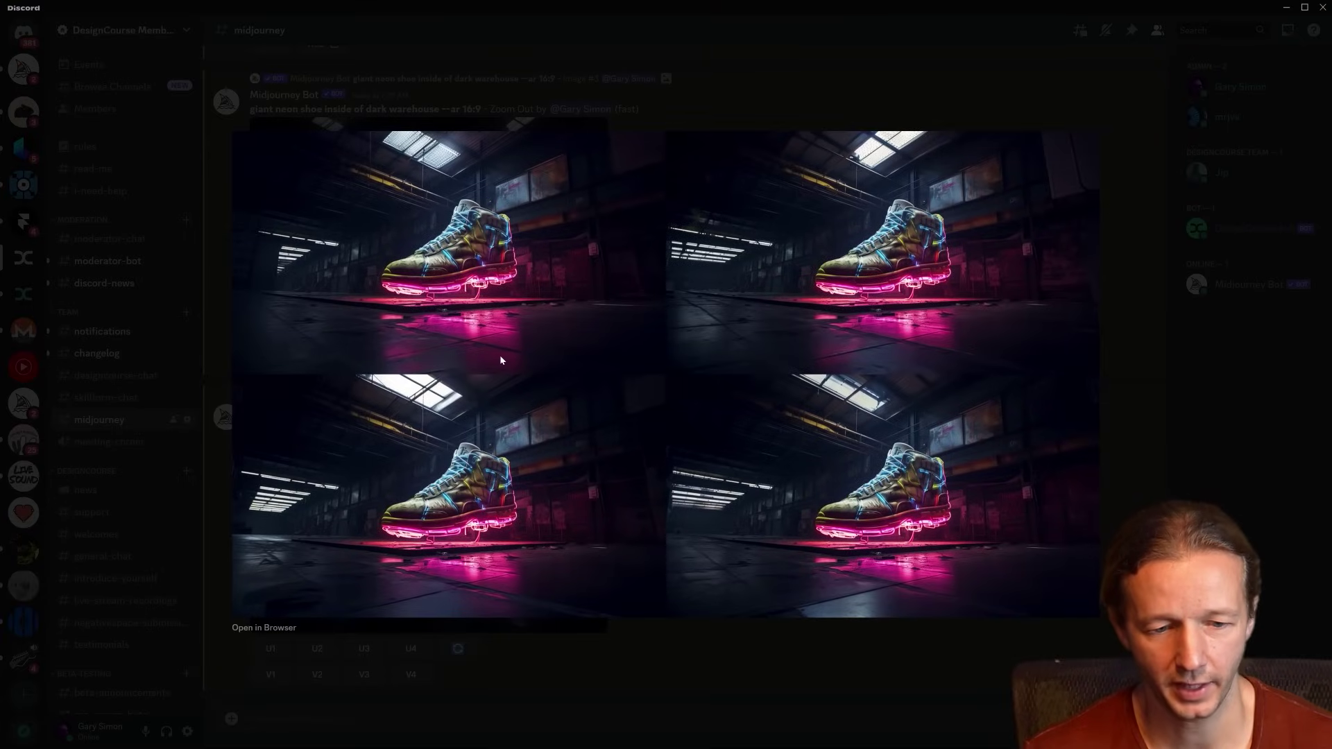
{"action": "left_click", "coordinate": [587, 651]}
{"action": "left_click", "coordinate": [448, 540]}
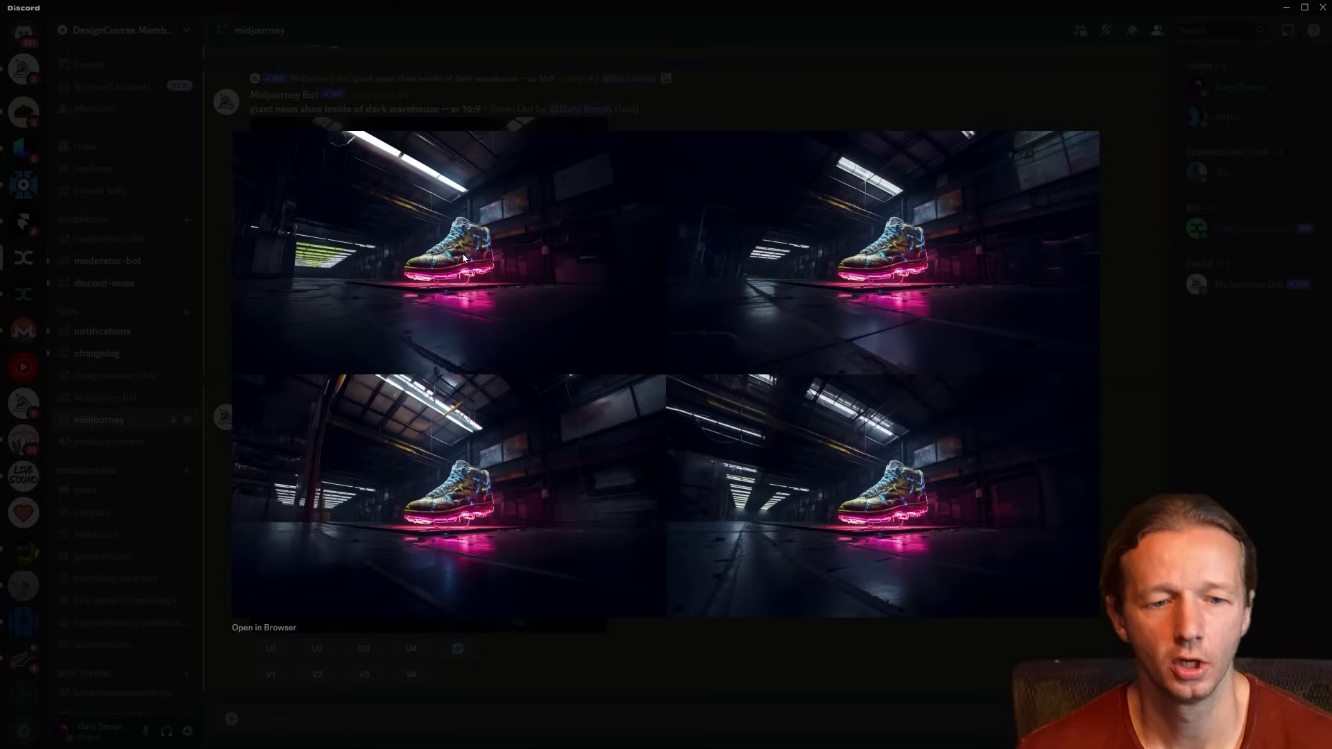
{"action": "left_click", "coordinate": [751, 664]}
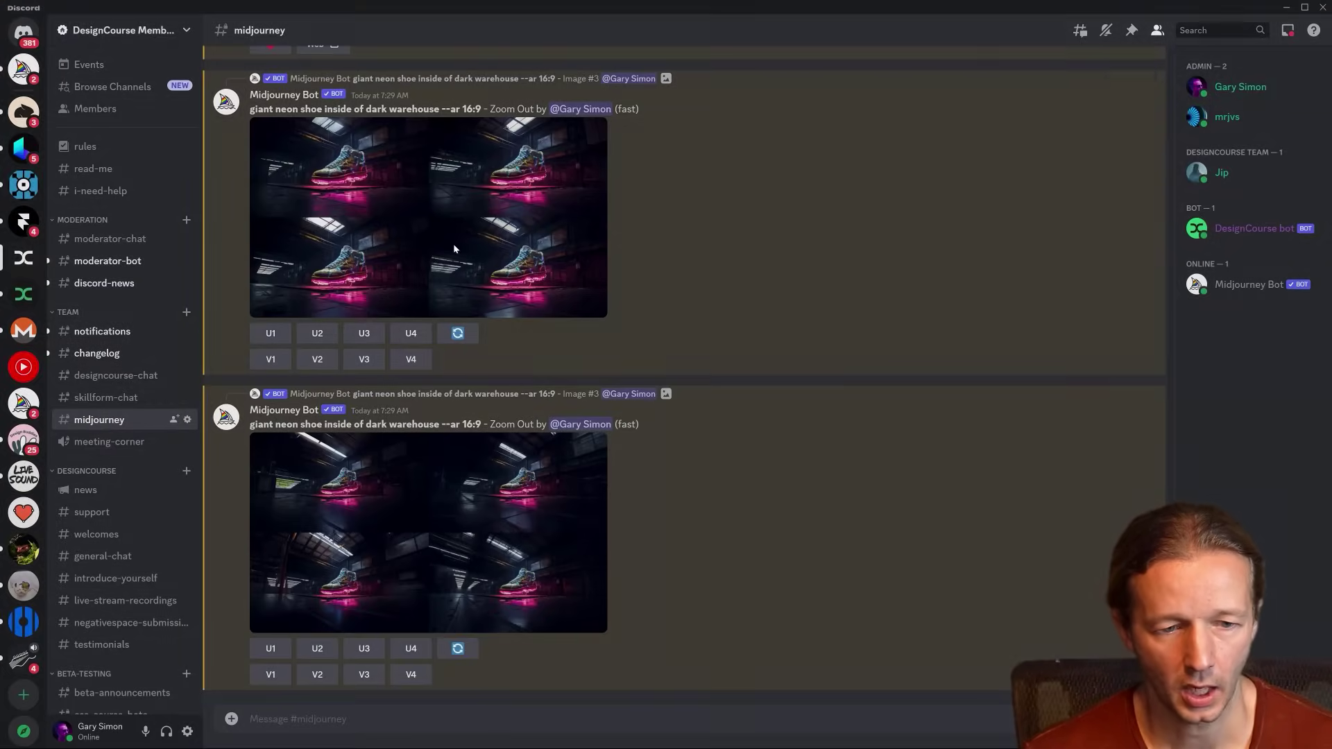
{"action": "left_click", "coordinate": [452, 243]}
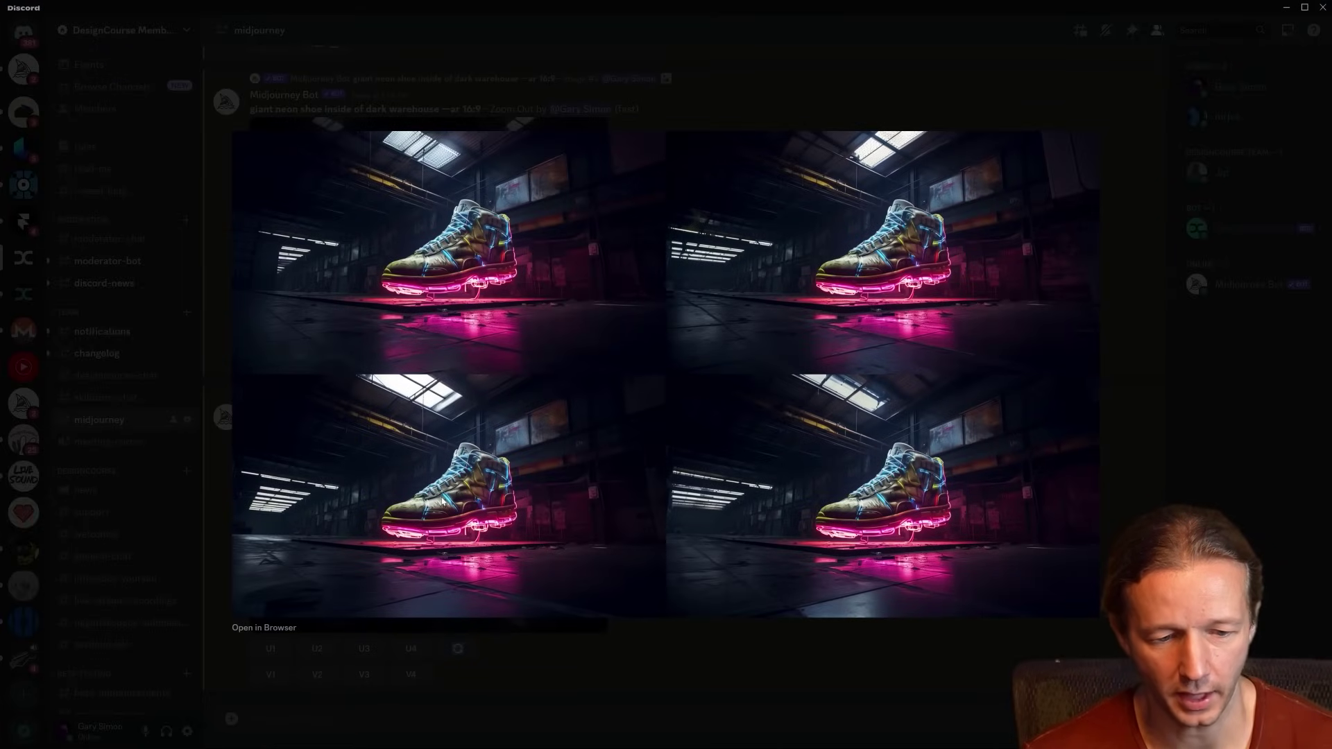
{"action": "left_click", "coordinate": [724, 646]}
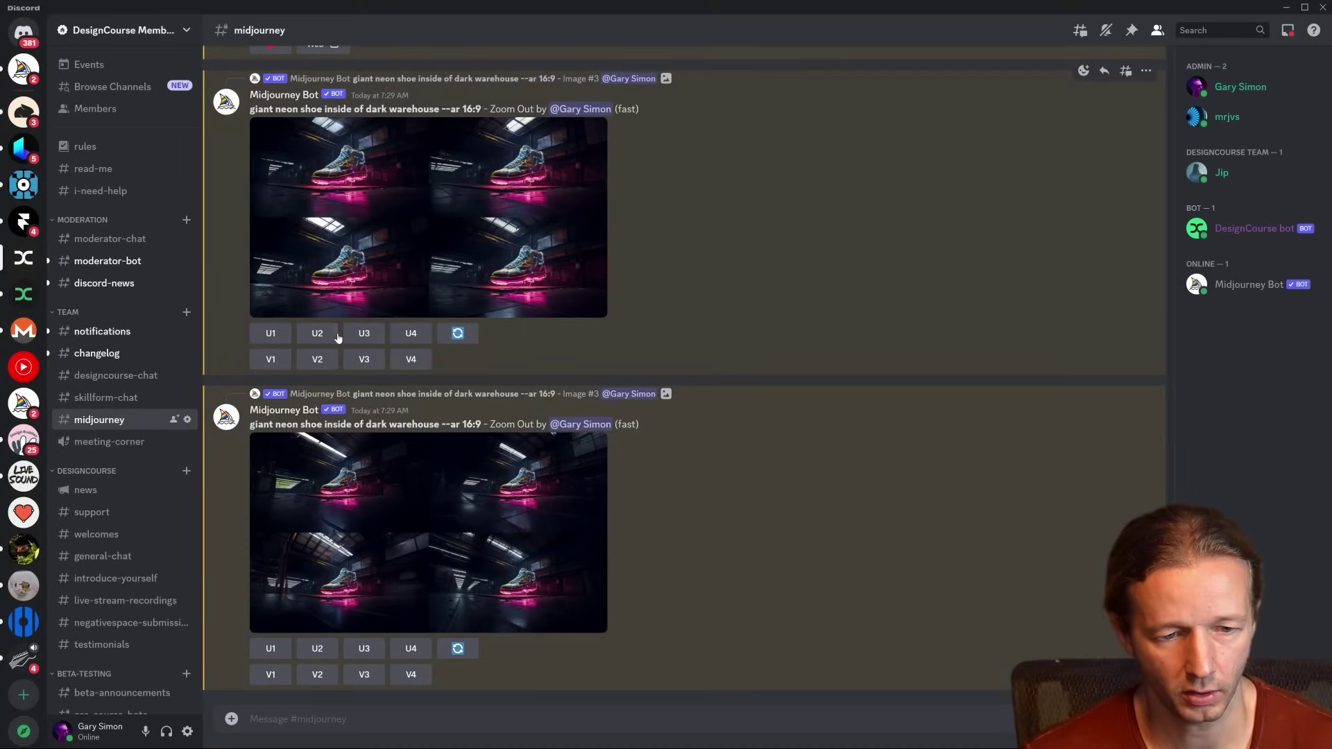
Upscale image 3 of the upper grid to 2x and snip the enlarged result.
{"action": "left_click", "coordinate": [365, 334]}
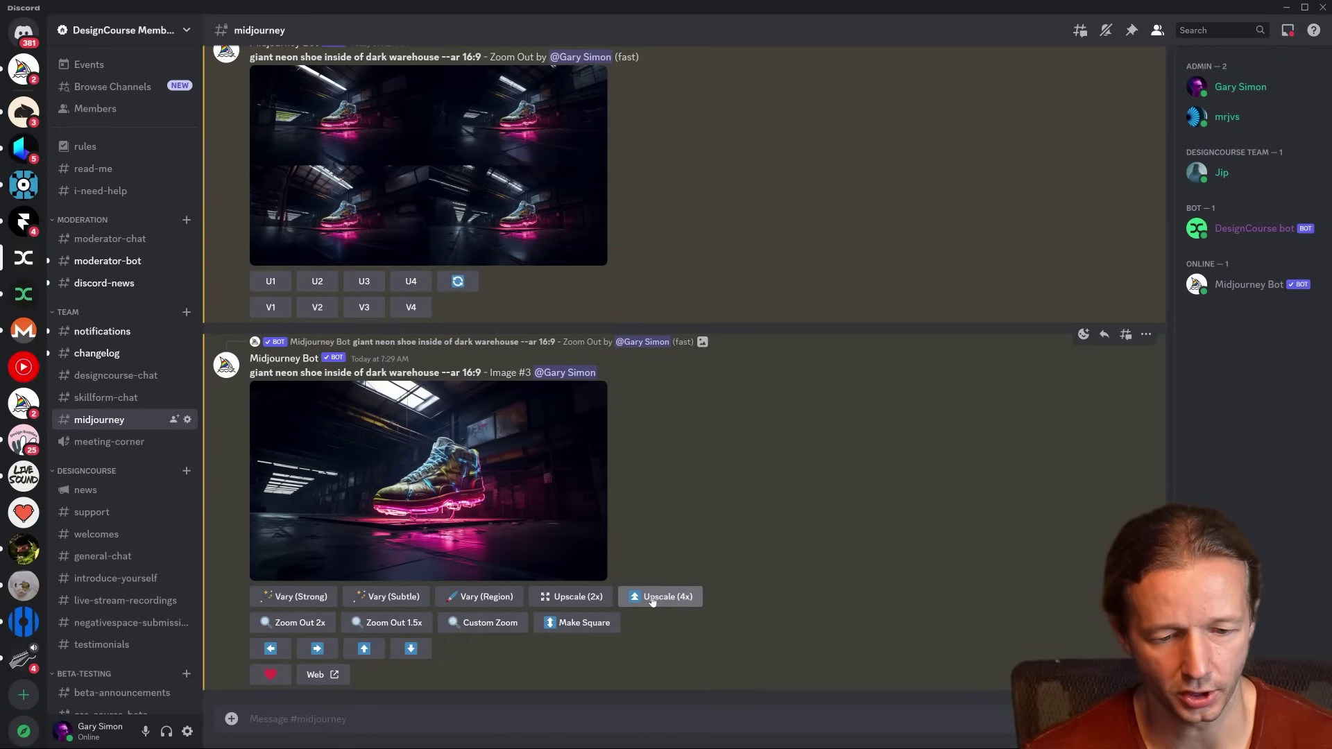
{"action": "left_click", "coordinate": [605, 598]}
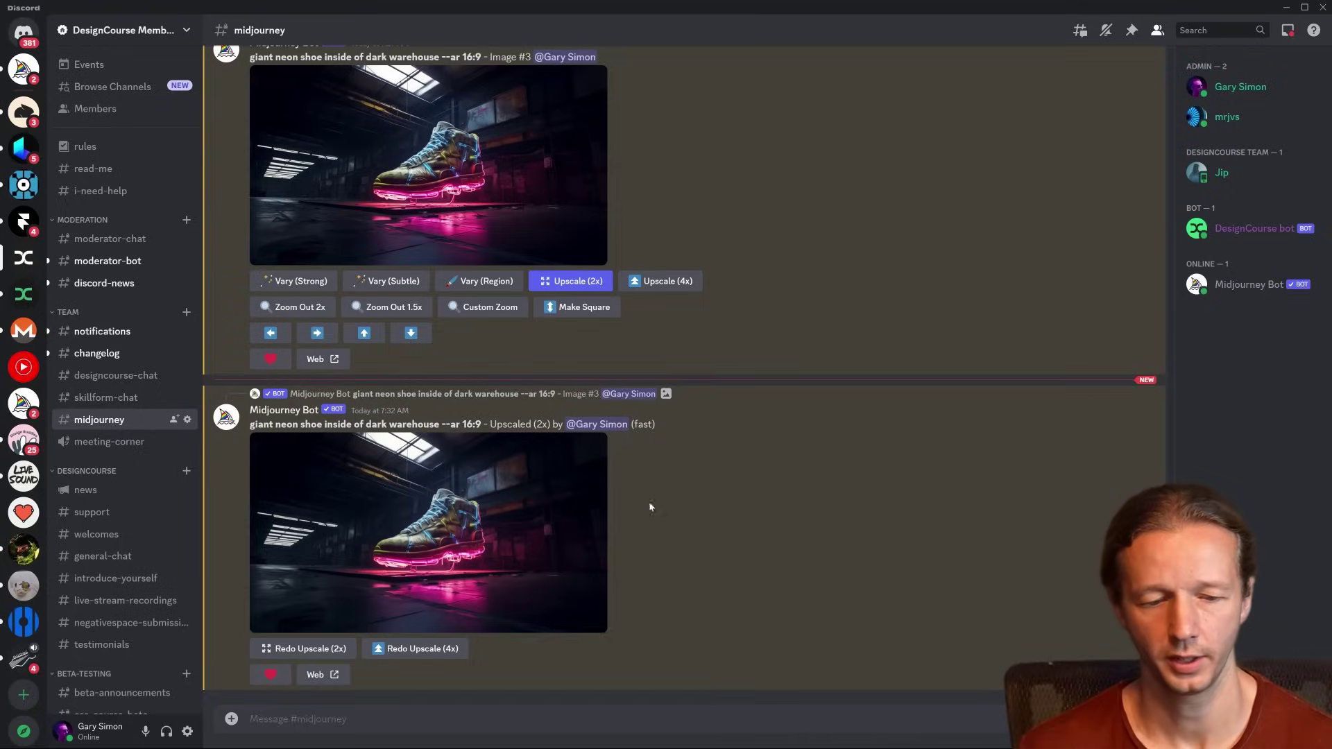
{"action": "left_click", "coordinate": [582, 540]}
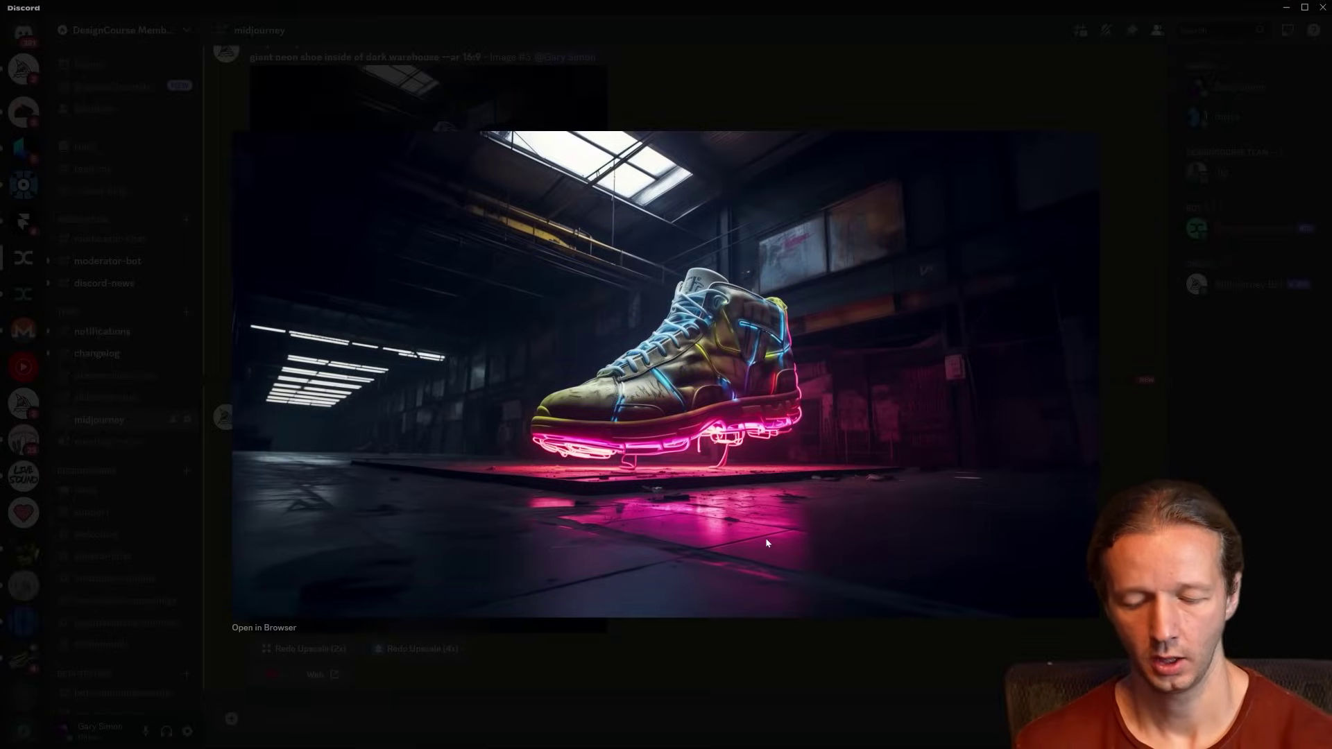
{"action": "key", "text": "super+shift+s"}
{"action": "left_click_drag", "start_coordinate": [238, 138], "coordinate": [1094, 616]}
{"action": "left_click", "coordinate": [777, 664]}
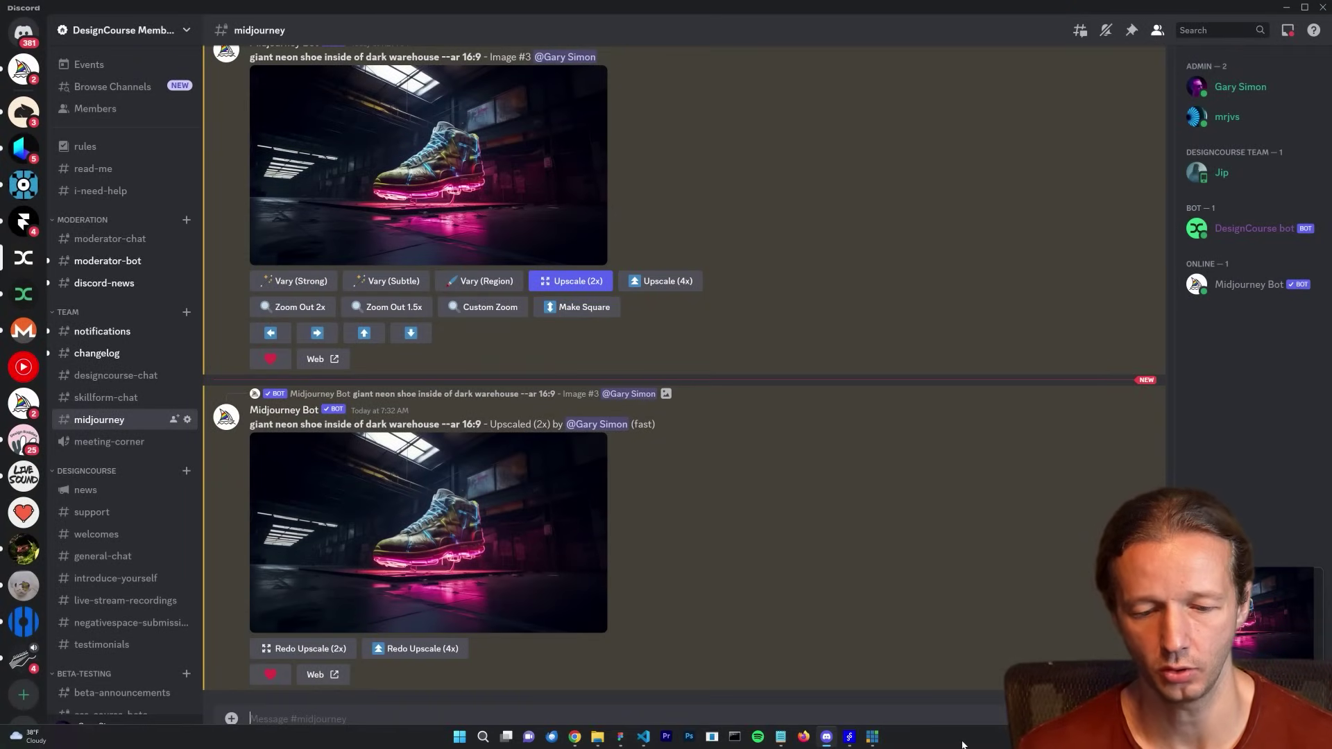
Launch Adobe Photoshop (Beta) by searching 'photo' in the Start menu.
{"action": "key", "text": "super"}
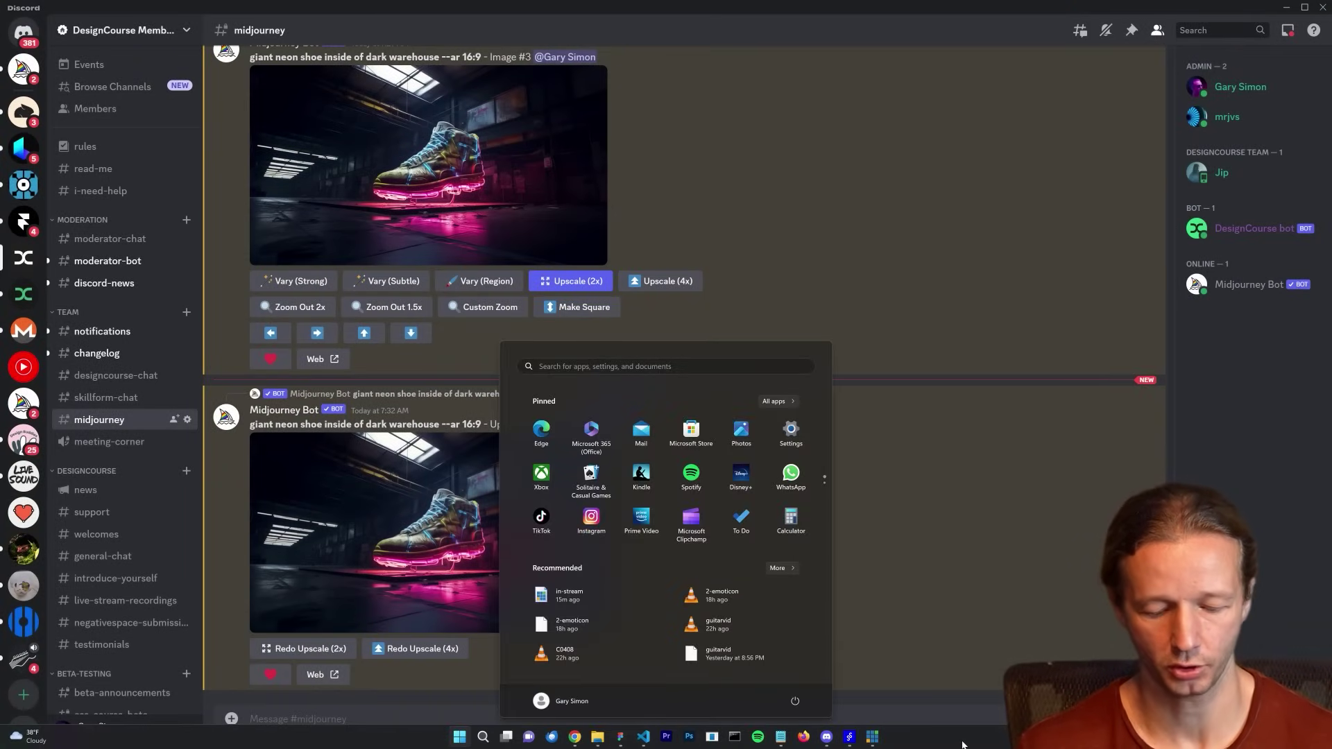
{"action": "type", "text": "photo"}
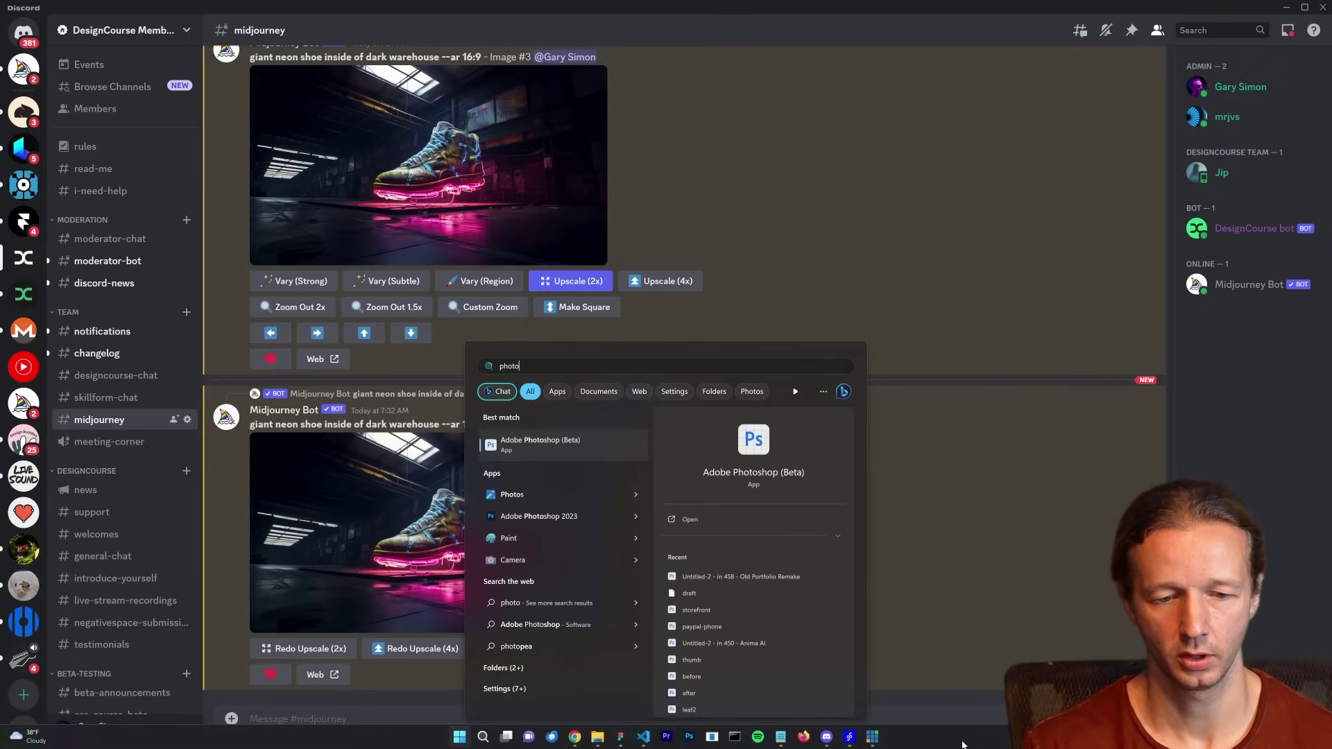
{"action": "left_click", "coordinate": [545, 443]}
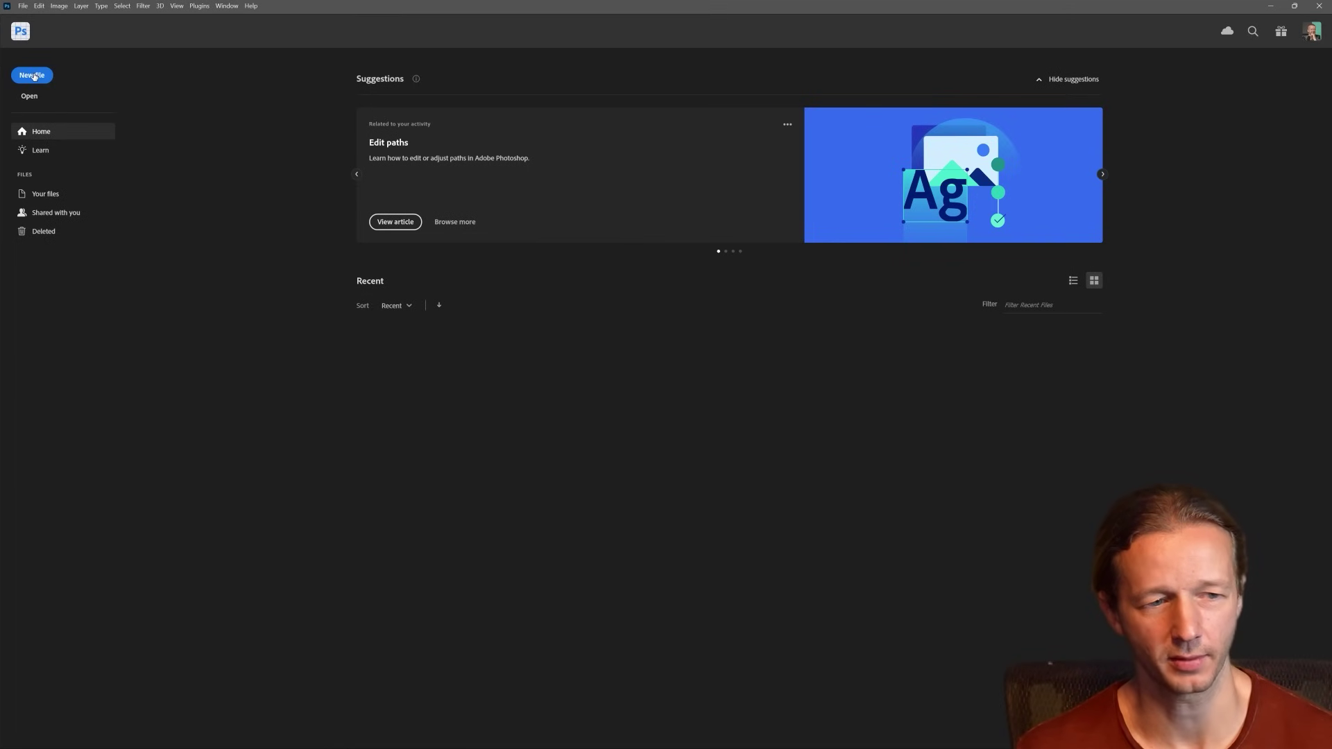
Paste the sneaker screenshot into a new 2472×1380 document and shift it right, leaving a white left strip.
{"action": "left_click", "coordinate": [34, 77]}
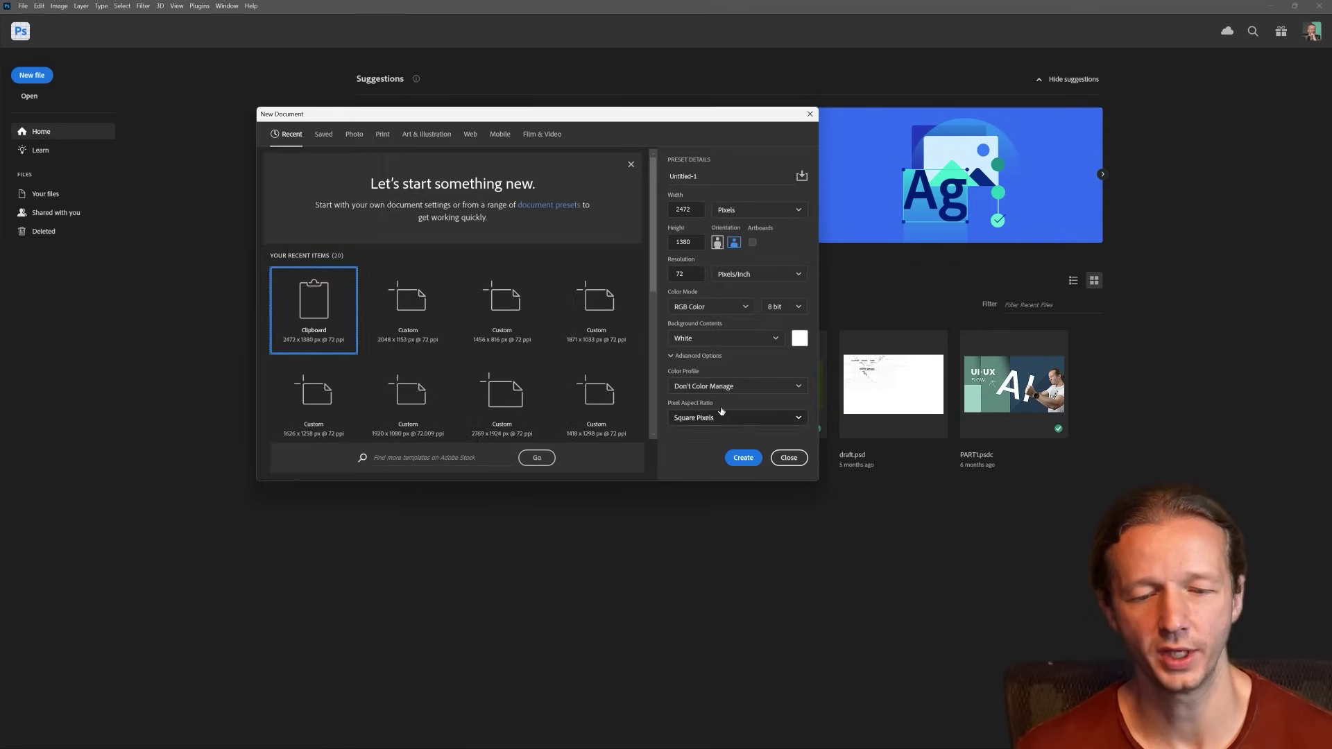
{"action": "left_click", "coordinate": [742, 457]}
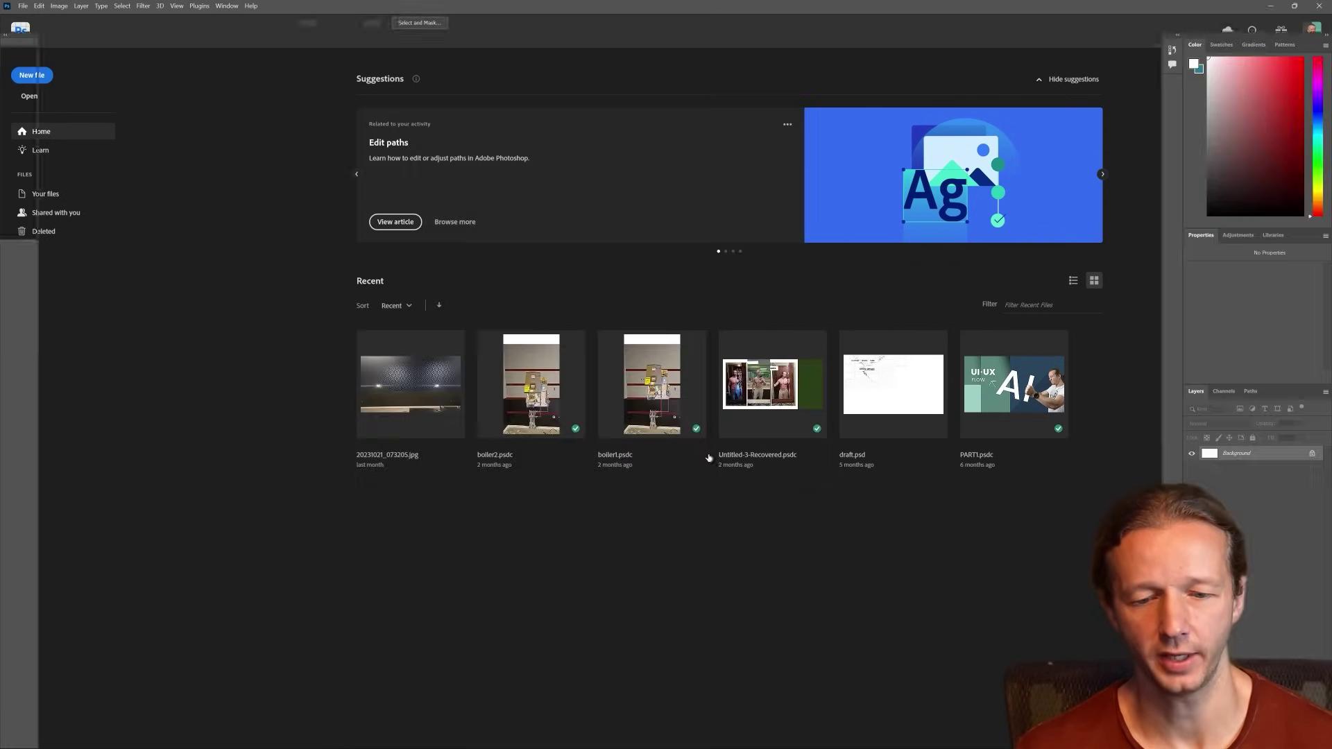
{"action": "key", "text": "ctrl+v"}
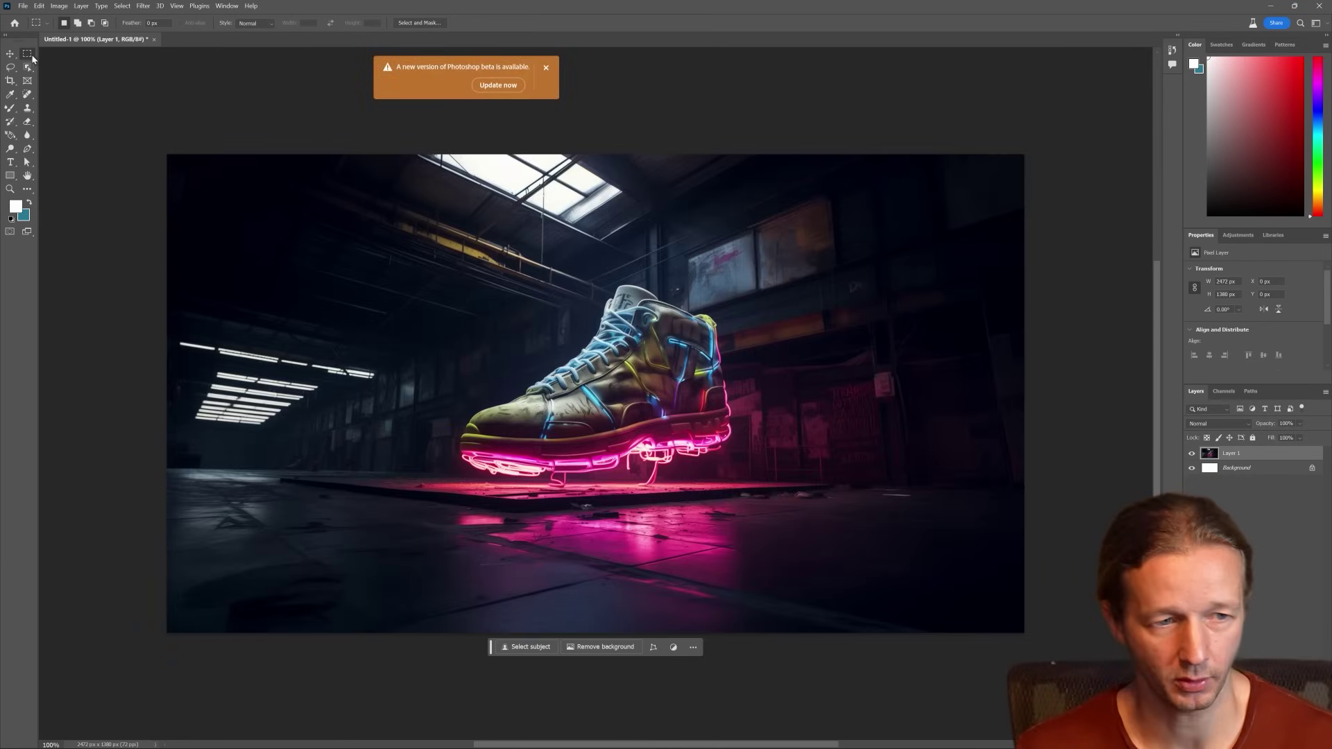
{"action": "key", "text": "v"}
{"action": "left_click", "coordinate": [547, 68]}
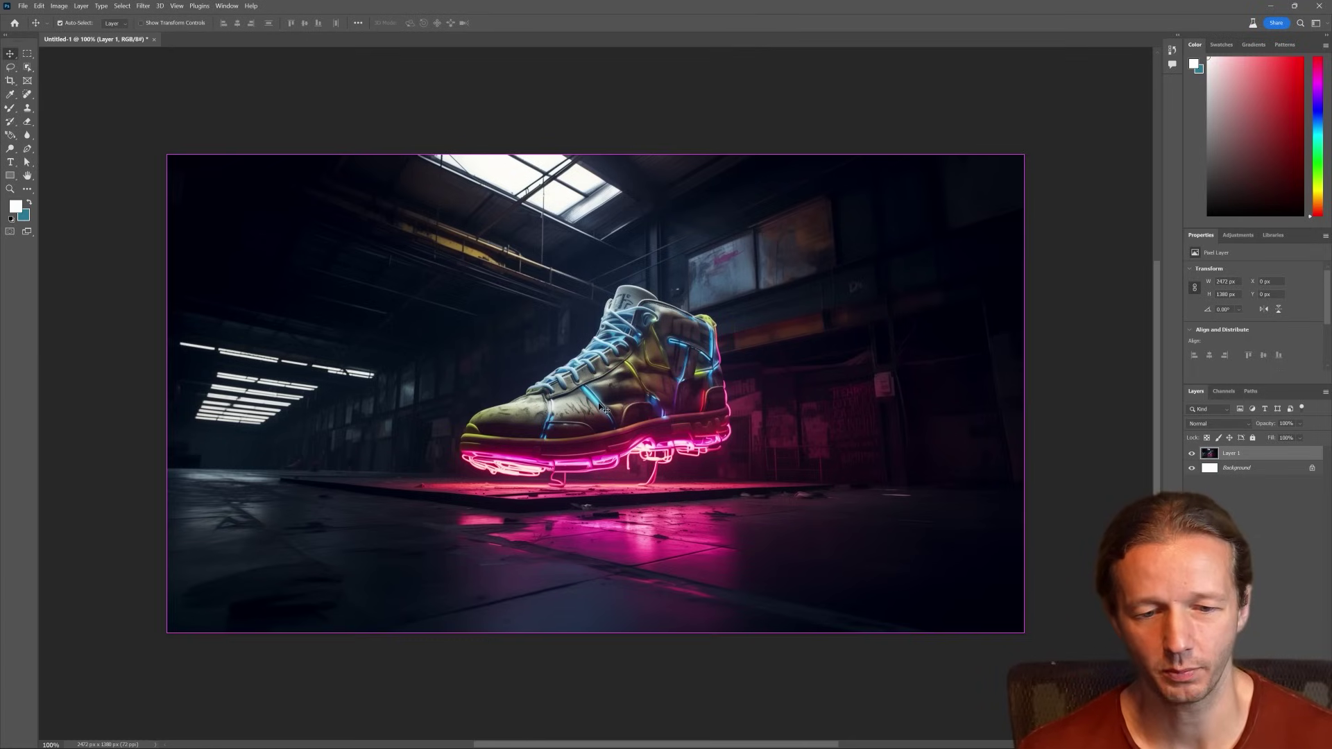
{"action": "left_click_drag", "start_coordinate": [602, 408], "coordinate": [758, 421]}
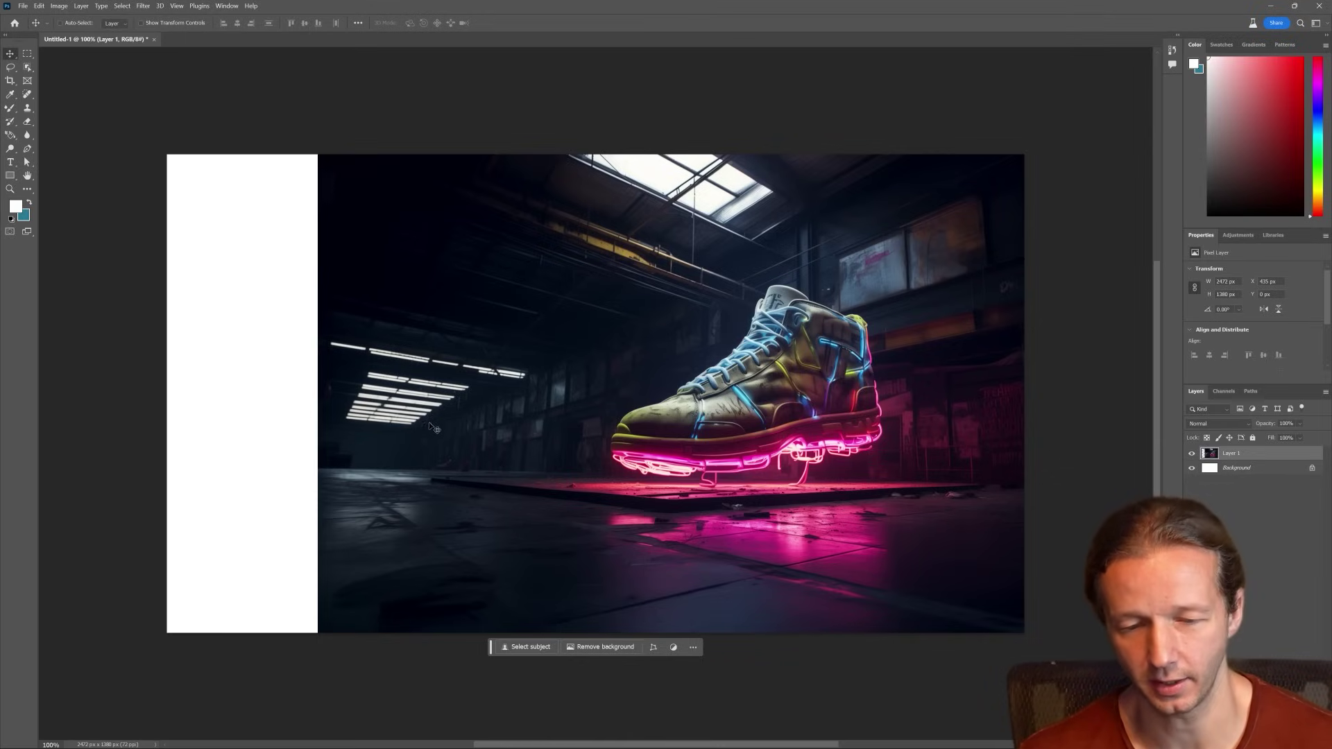
Marquee-select the left part of the image beside the sneaker.
{"action": "left_click", "coordinate": [27, 57]}
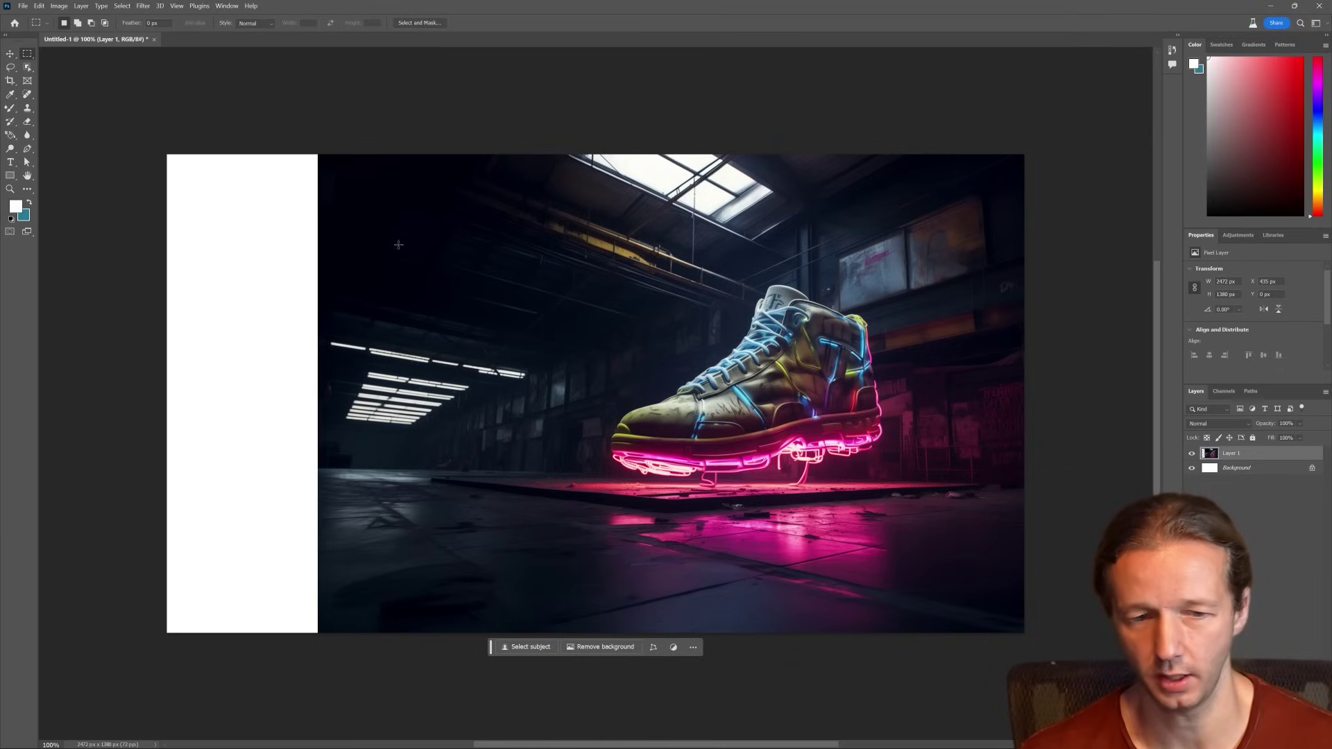
{"action": "right_click", "coordinate": [31, 55]}
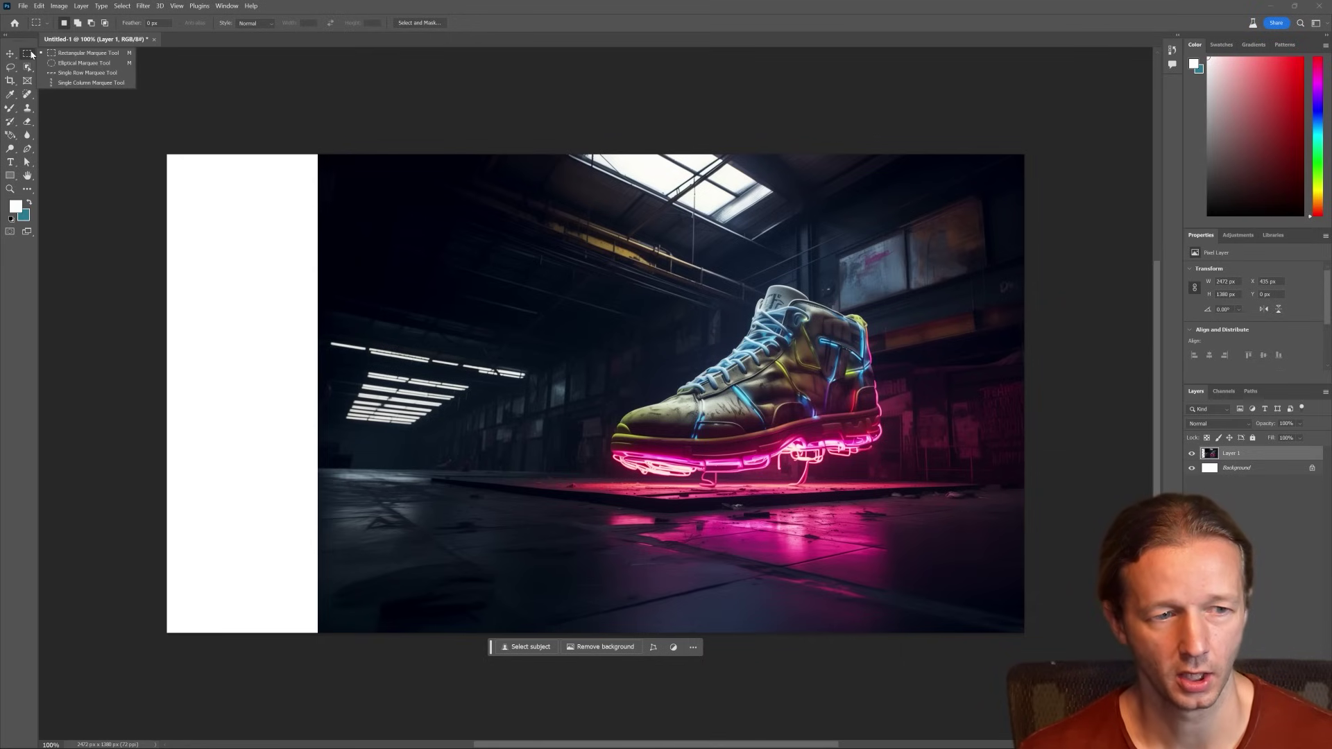
{"action": "left_click", "coordinate": [83, 53]}
{"action": "left_click_drag", "start_coordinate": [318, 154], "coordinate": [598, 633]}
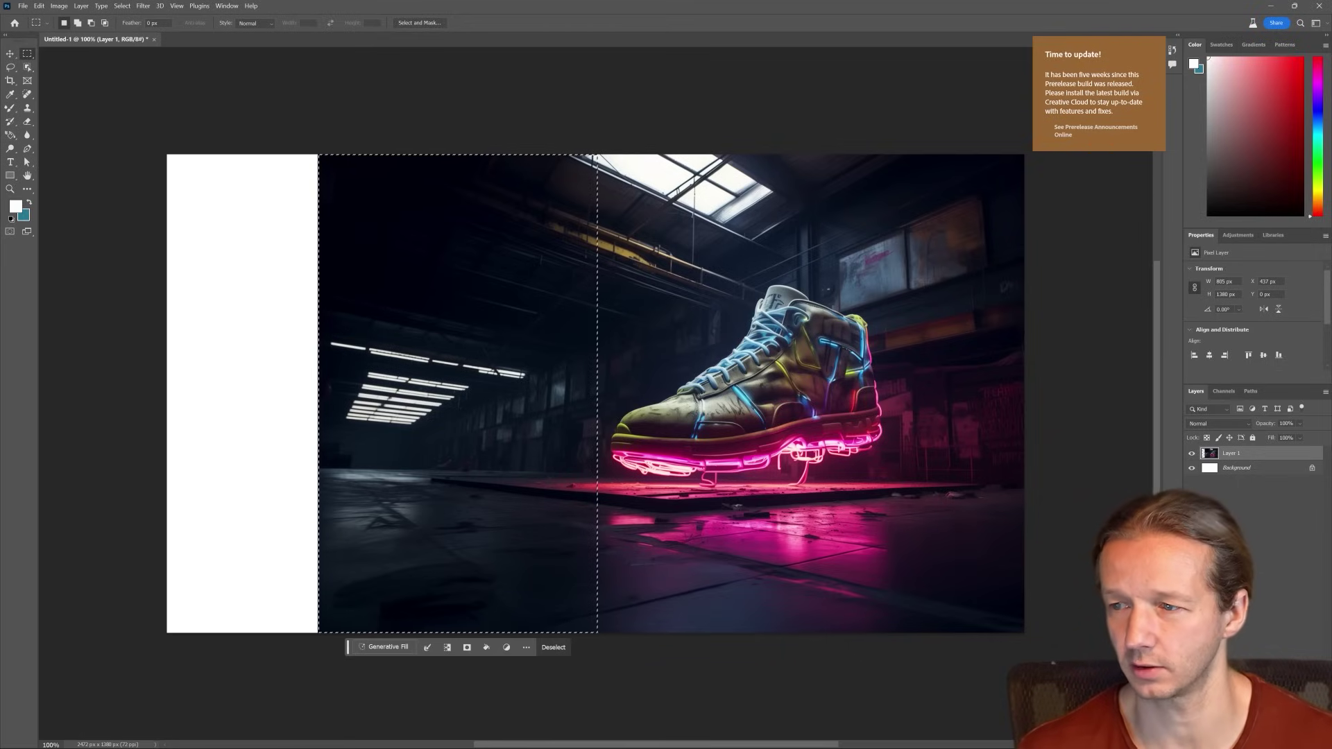
{"action": "key", "text": "ctrl+d"}
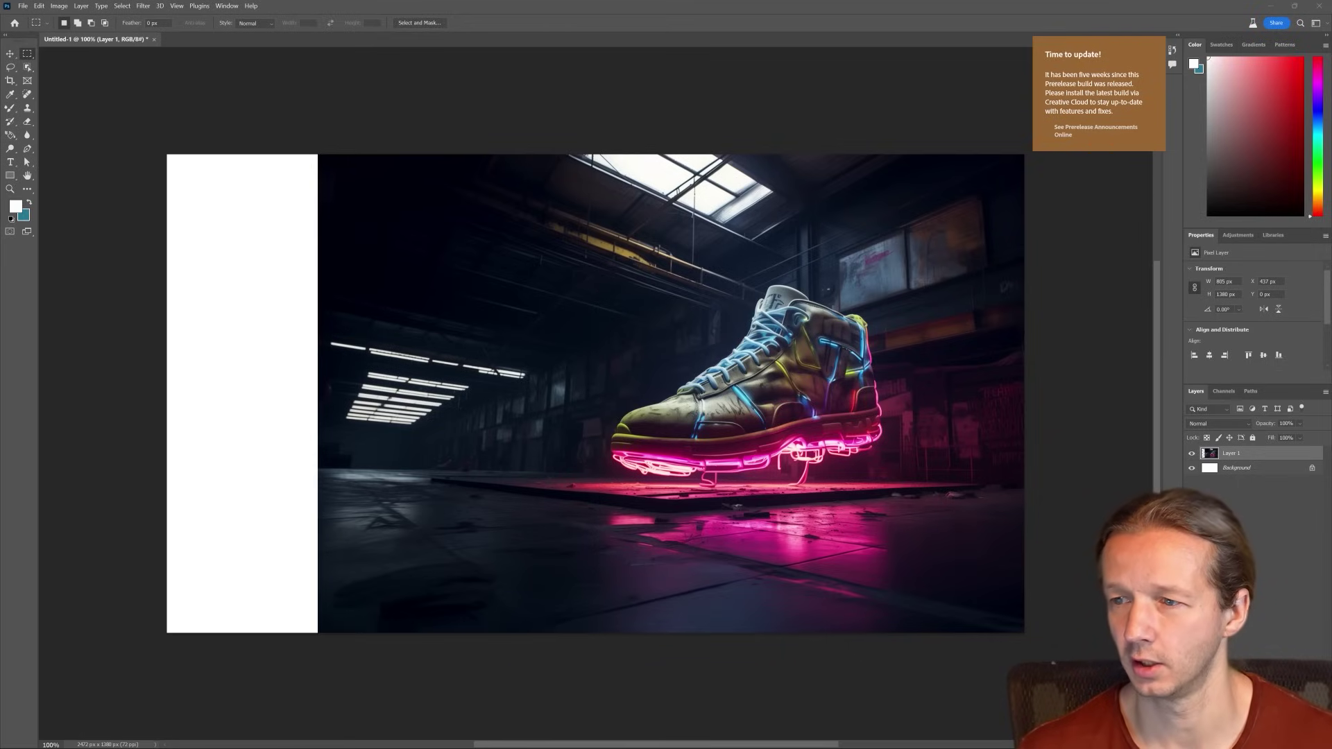
{"action": "left_click", "coordinate": [994, 5]}
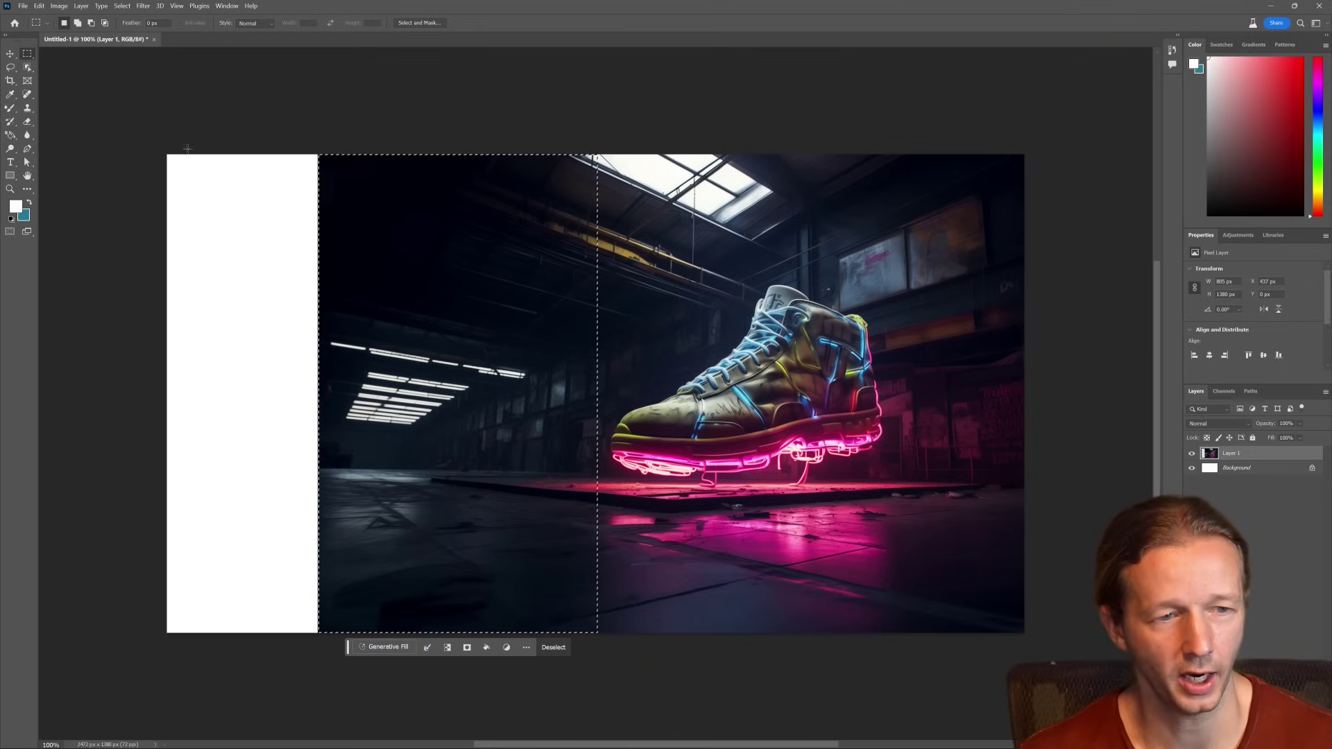
Content-Aware Scale the selection left over the white strip, then select the whole canvas.
{"action": "left_click", "coordinate": [39, 6]}
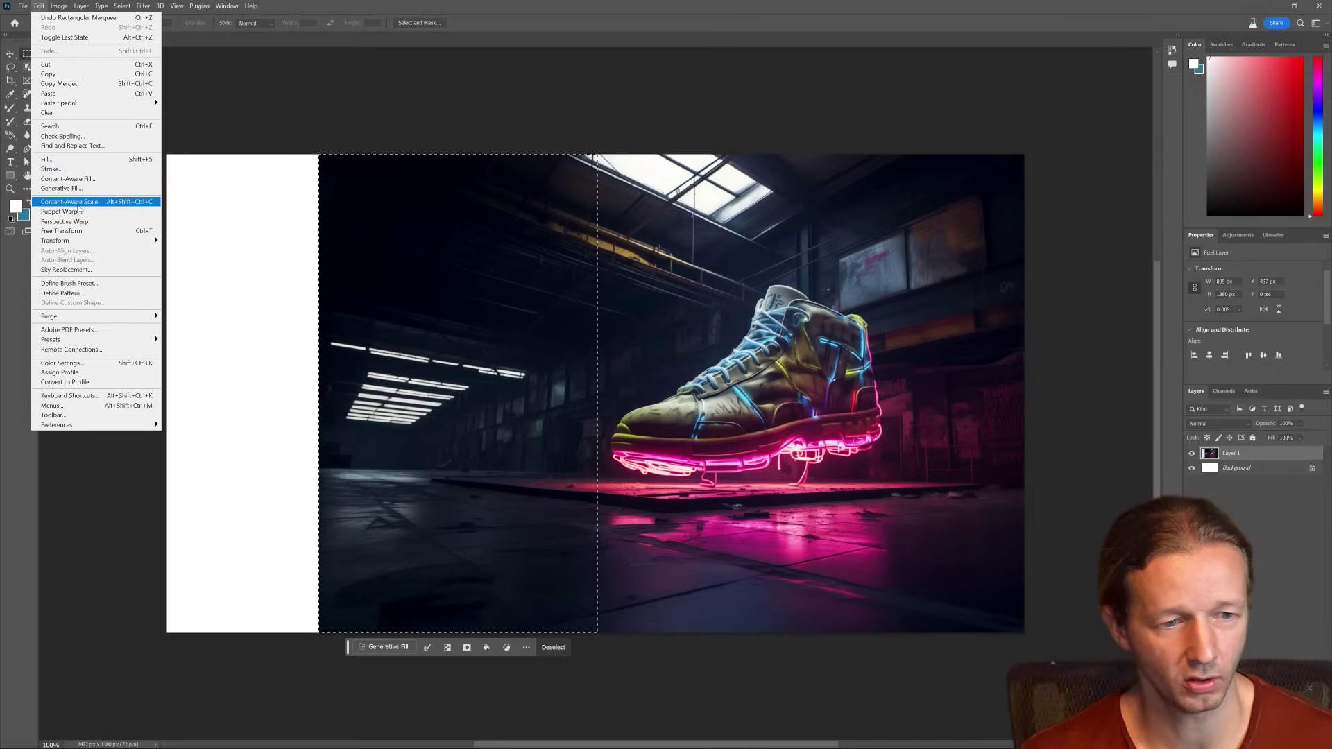
{"action": "left_click", "coordinate": [79, 203]}
{"action": "left_click_drag", "start_coordinate": [317, 392], "coordinate": [167, 388]}
{"action": "key", "text": "Return"}
{"action": "key", "text": "ctrl+d"}
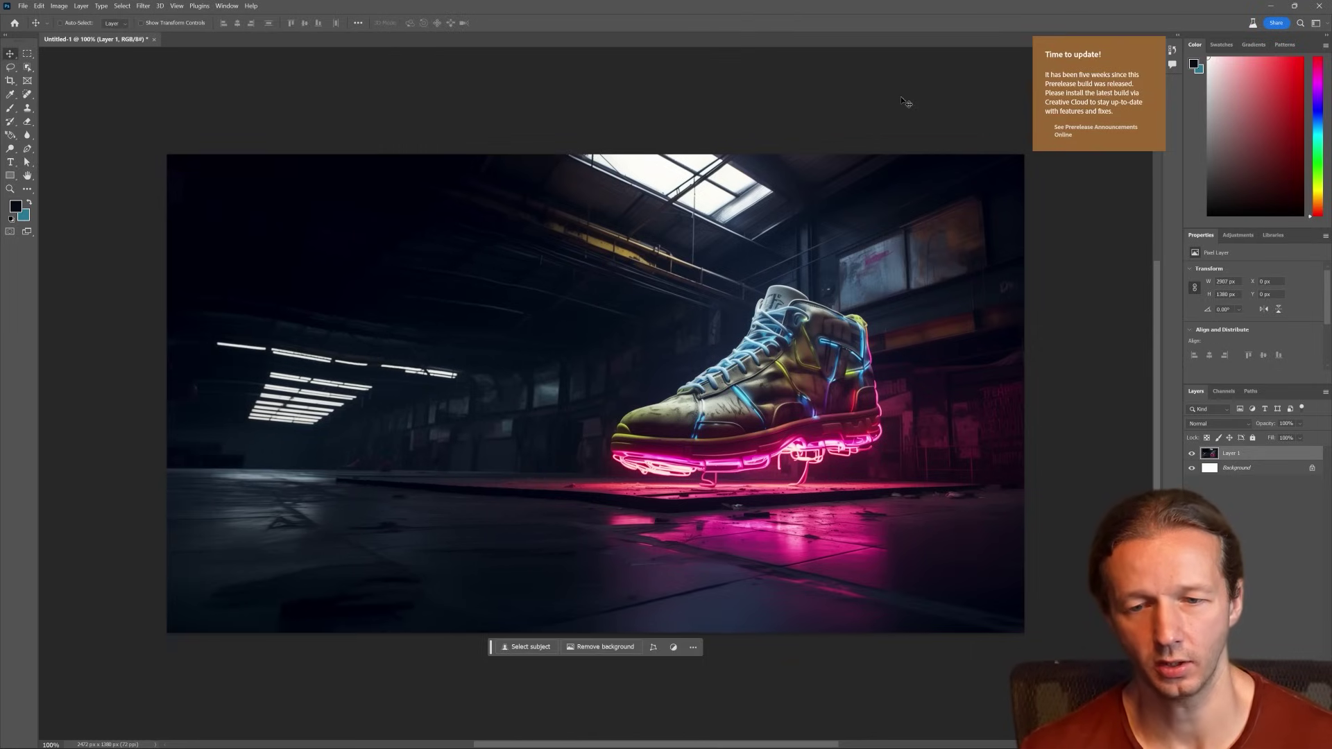
{"action": "key", "text": "ctrl+a"}
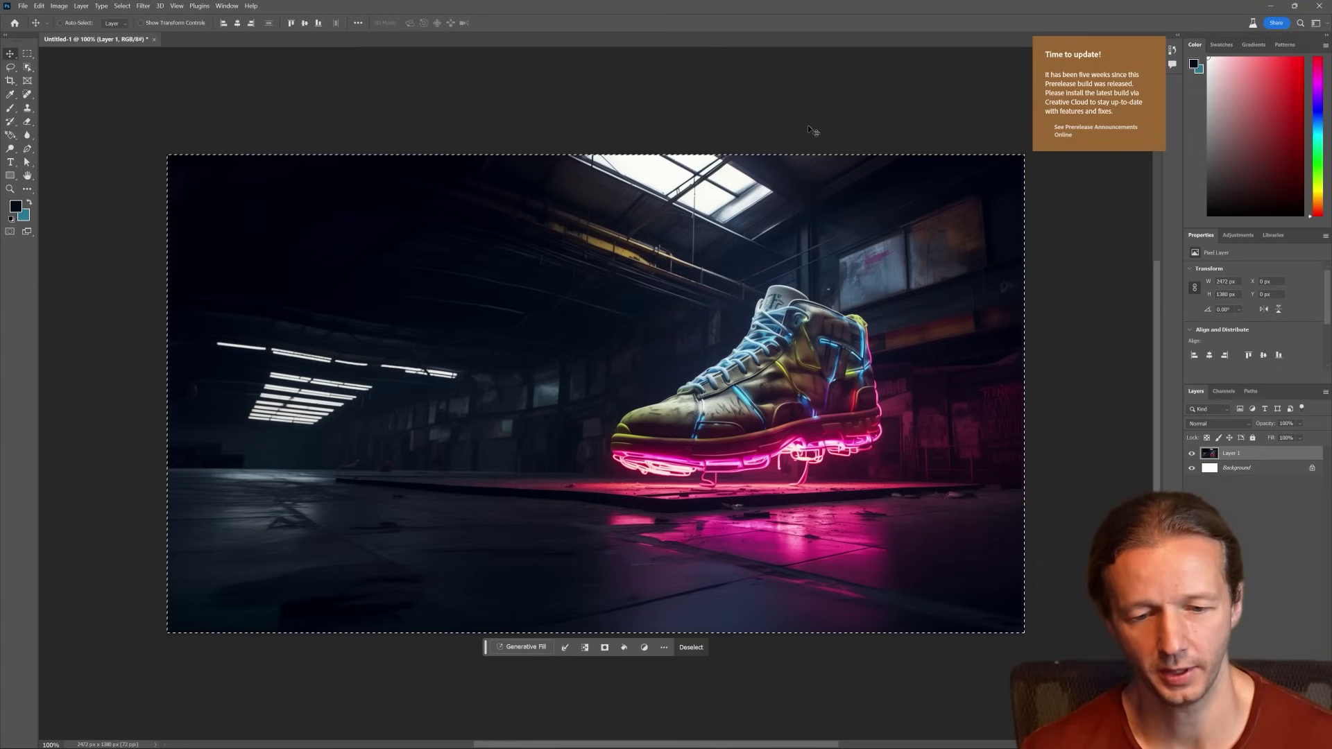
{"action": "mouse_move", "coordinate": [724, 743]}
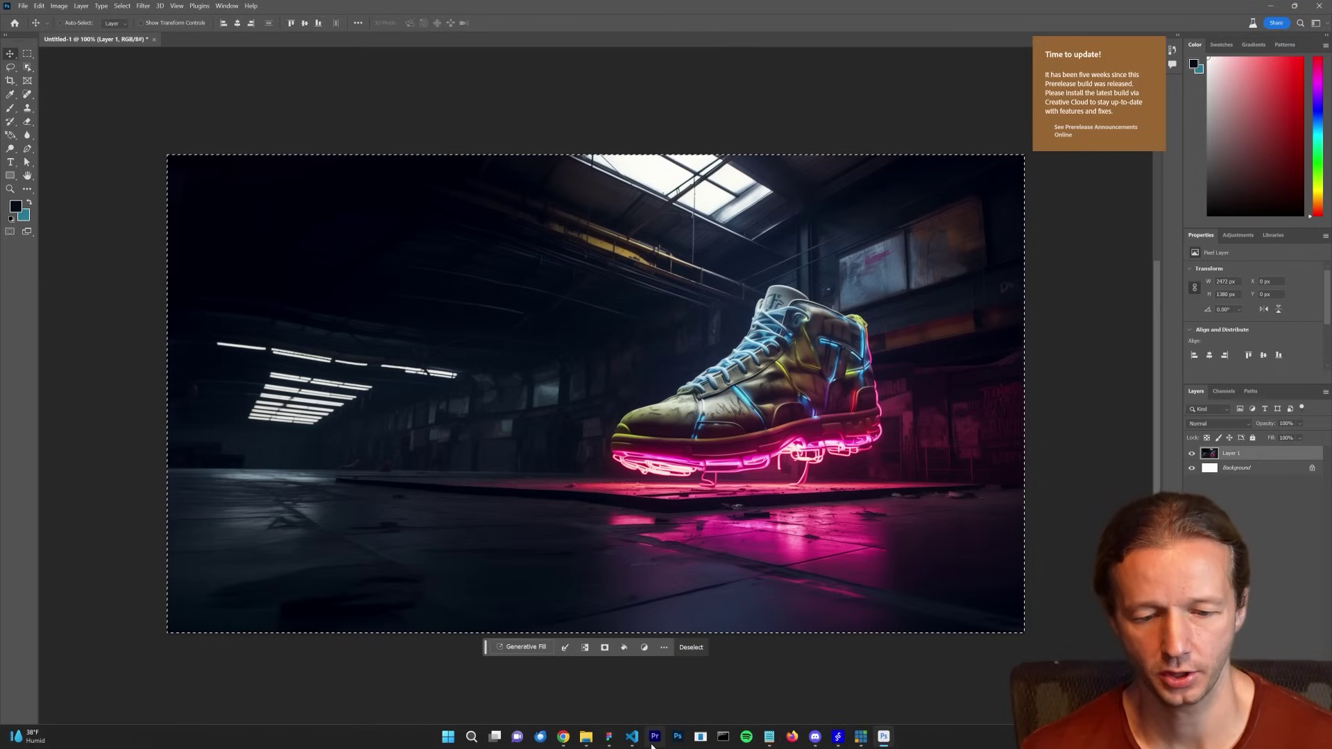
Paste the sneaker image into the Slide 16:9 frame and shrink it toward slide size.
{"action": "left_click", "coordinate": [610, 740]}
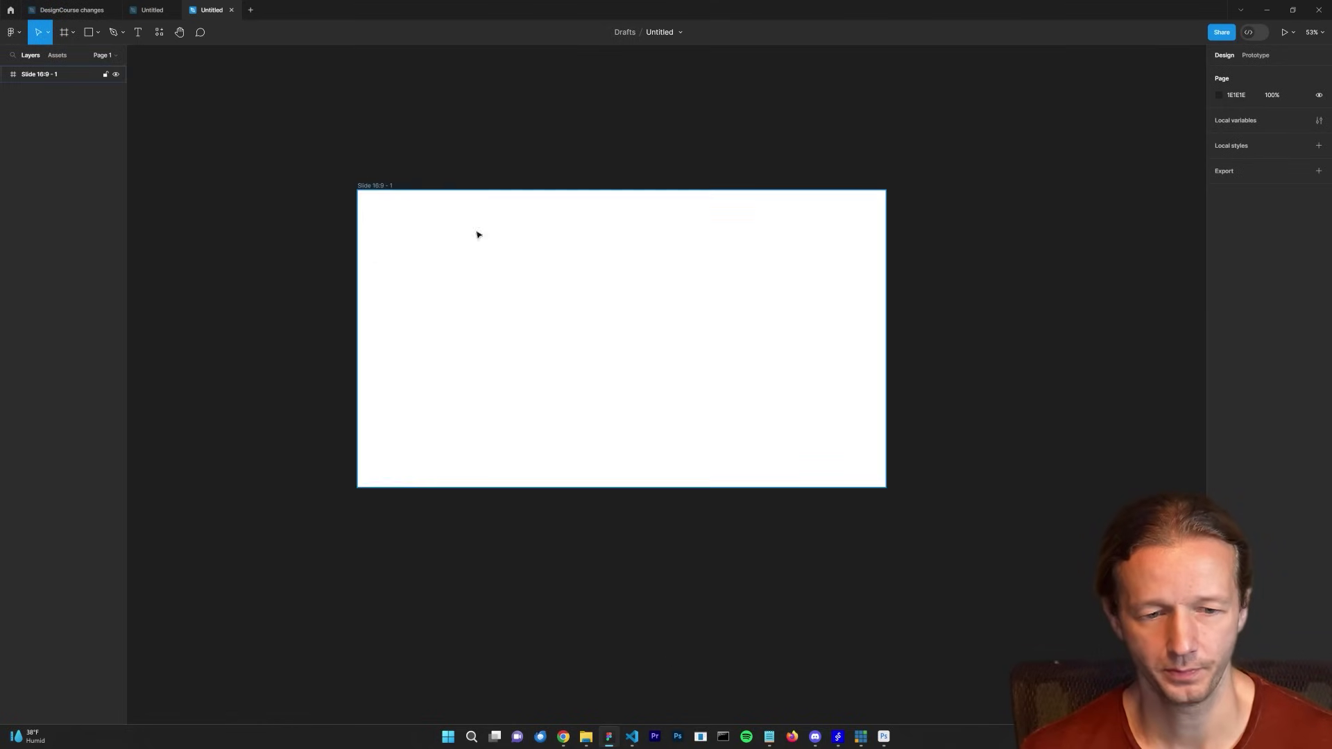
{"action": "scroll", "coordinate": [491, 184], "scroll_direction": "up", "scroll_amount": 2}
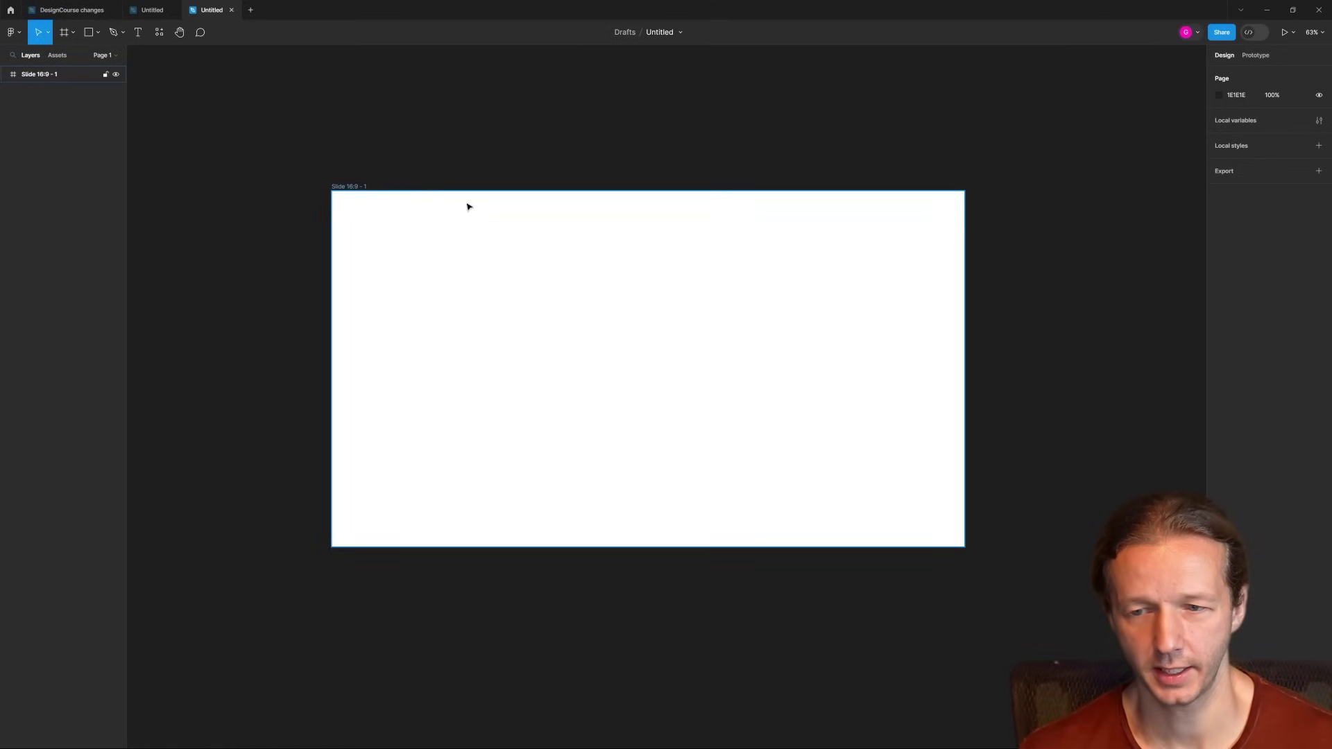
{"action": "left_click", "coordinate": [345, 189]}
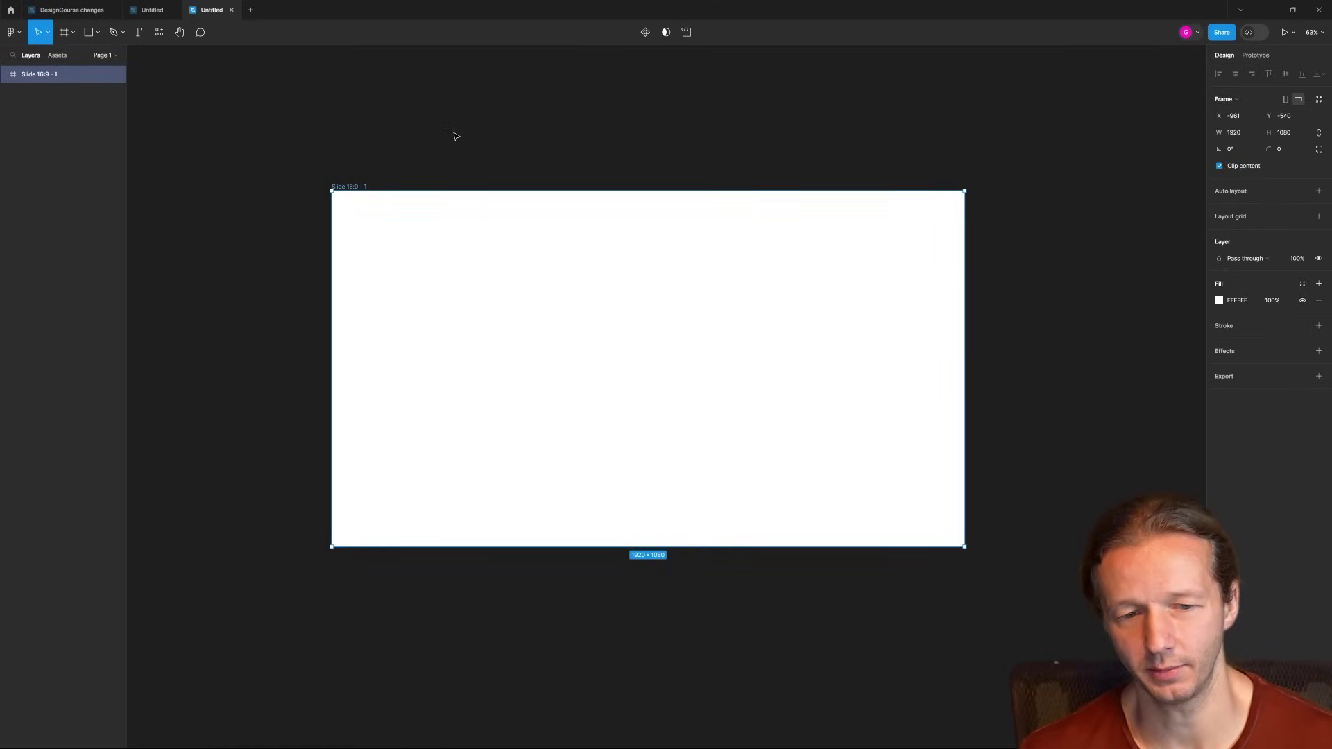
{"action": "key", "text": "ctrl+v"}
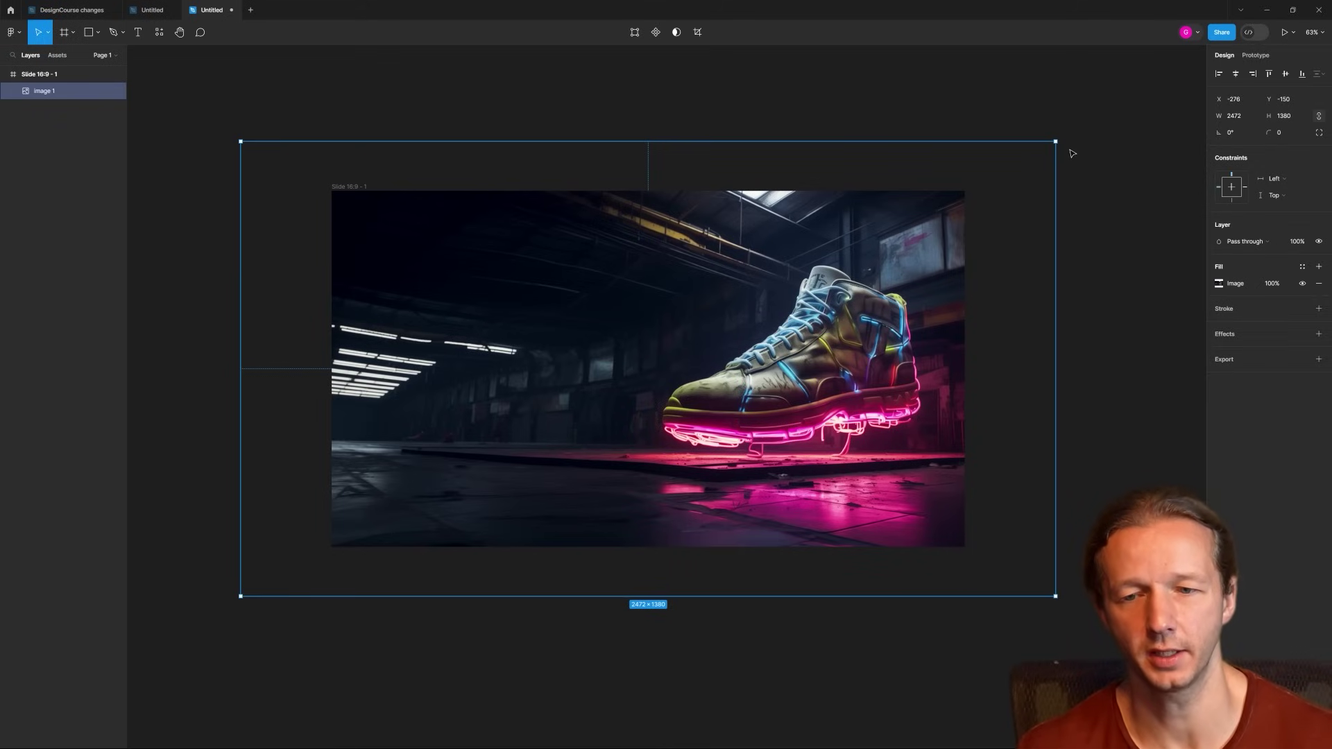
{"action": "left_click_drag", "start_coordinate": [1055, 140], "coordinate": [1015, 161]}
{"action": "left_click", "coordinate": [1071, 202]}
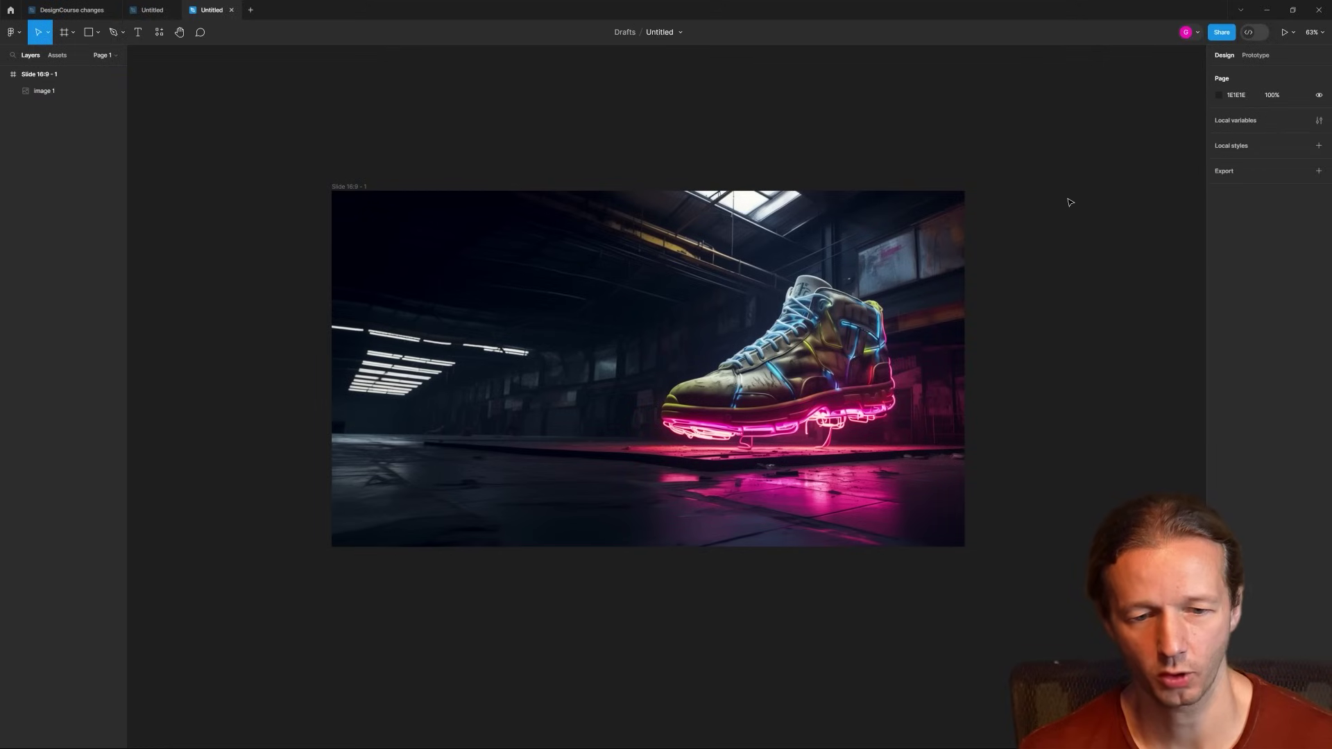
Shrink the image further to fill the 1920×1080 frame, align it, and zoom to fit.
{"action": "left_click", "coordinate": [841, 297]}
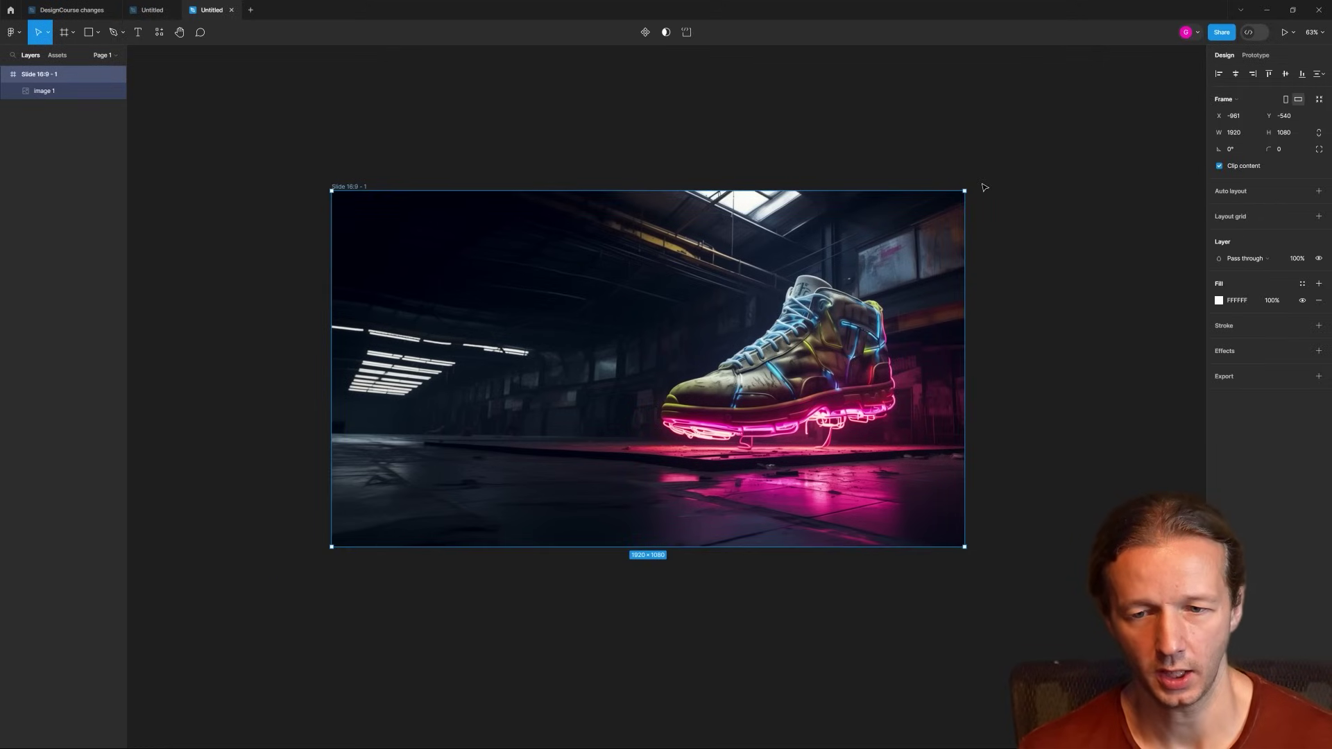
{"action": "left_click", "coordinate": [932, 224]}
{"action": "double_click", "coordinate": [933, 224]}
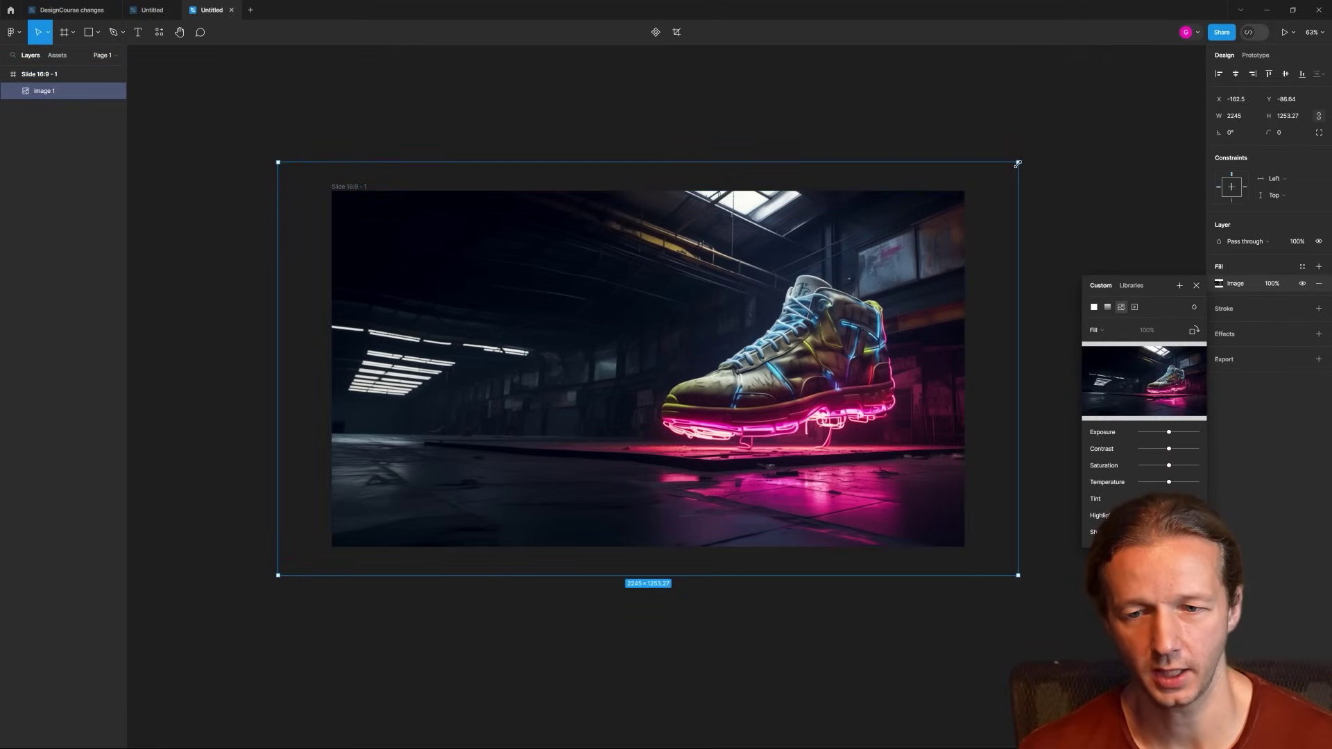
{"action": "left_click_drag", "start_coordinate": [1017, 164], "coordinate": [963, 188]}
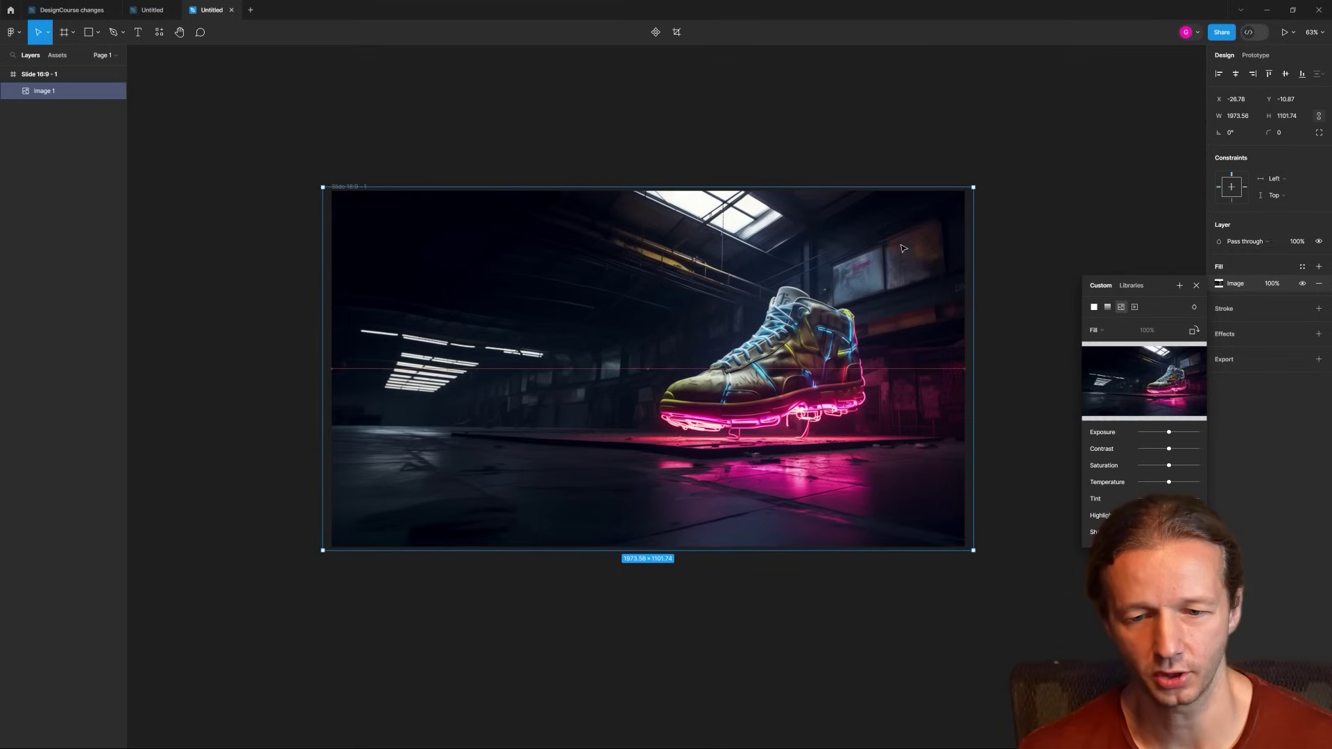
{"action": "key", "text": "alt+s"}
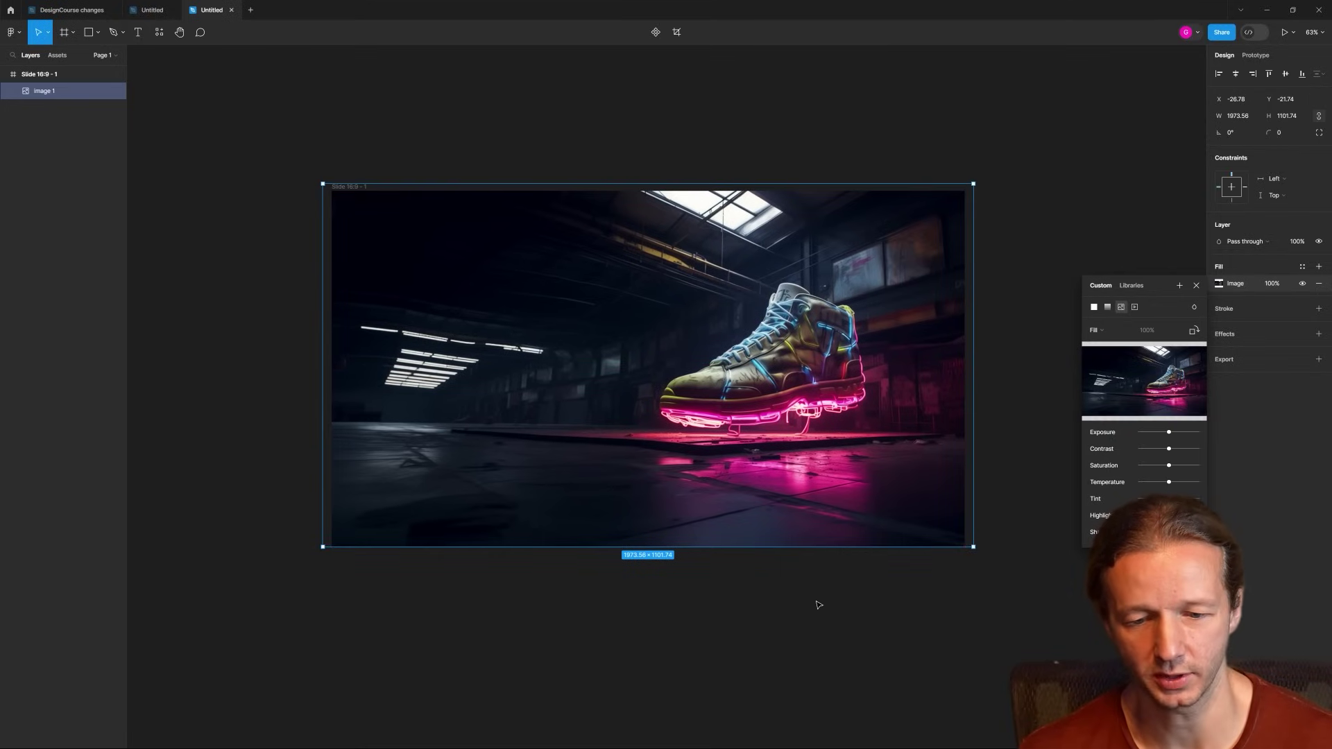
{"action": "left_click", "coordinate": [767, 610]}
{"action": "scroll", "coordinate": [595, 565], "scroll_direction": "up", "scroll_amount": 5}
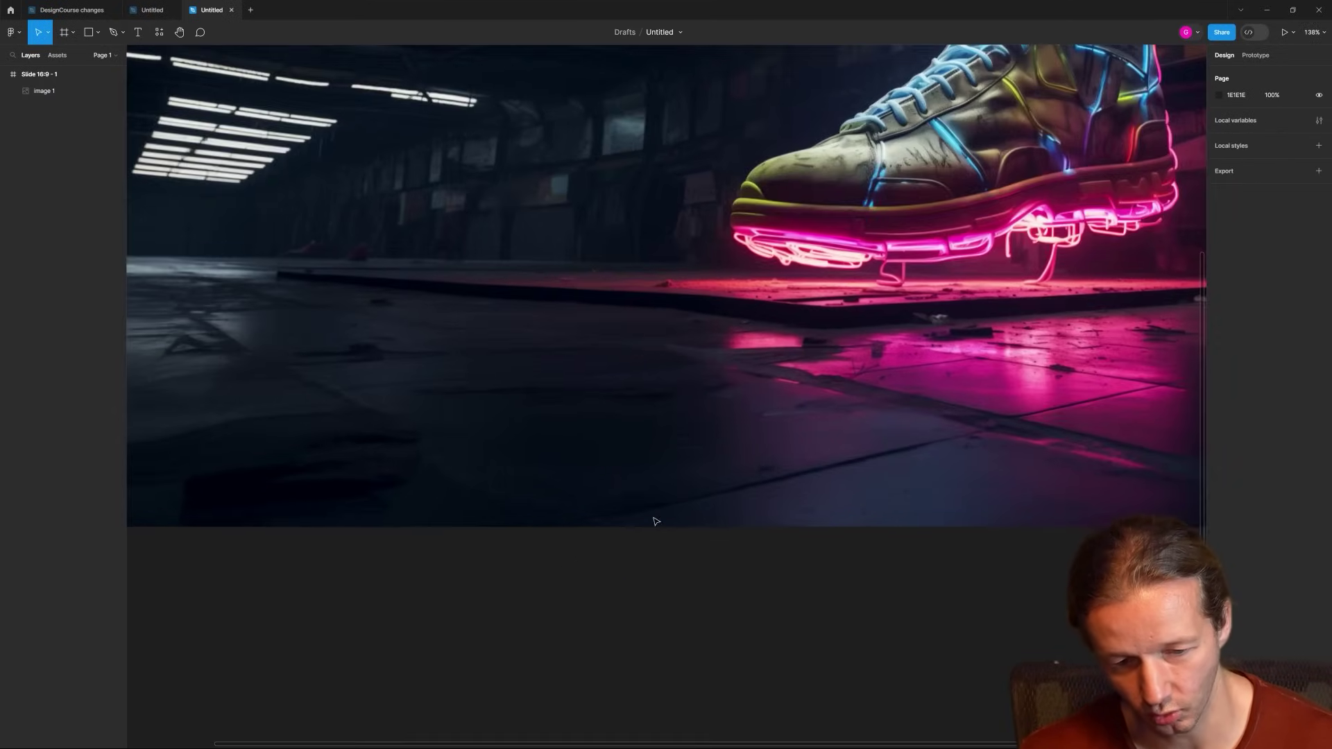
{"action": "key", "text": "shift+1"}
Extend the slide frame downward below the sneaker image.
{"action": "left_click", "coordinate": [438, 196]}
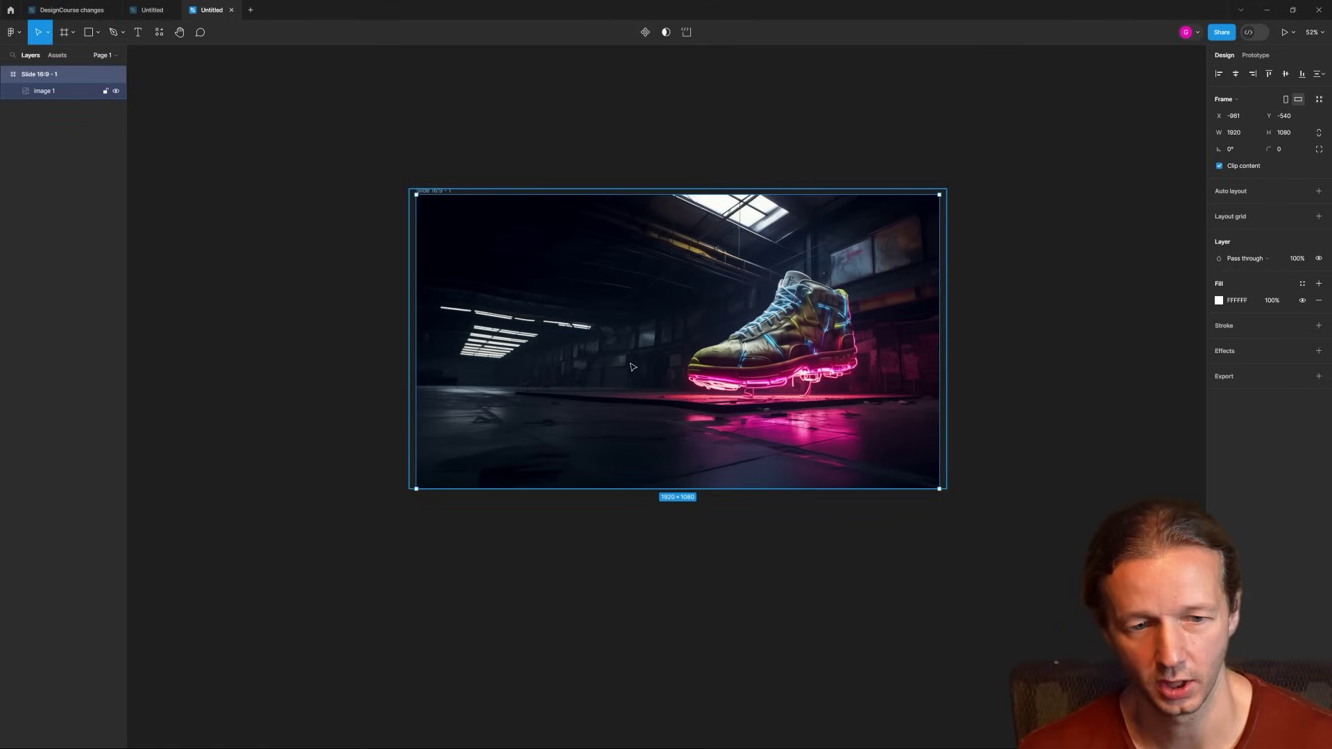
{"action": "left_click_drag", "start_coordinate": [672, 489], "coordinate": [659, 668]}
{"action": "scroll", "coordinate": [725, 508], "scroll_direction": "down", "scroll_amount": 2}
{"action": "scroll", "coordinate": [726, 508], "scroll_direction": "right", "scroll_amount": 1}
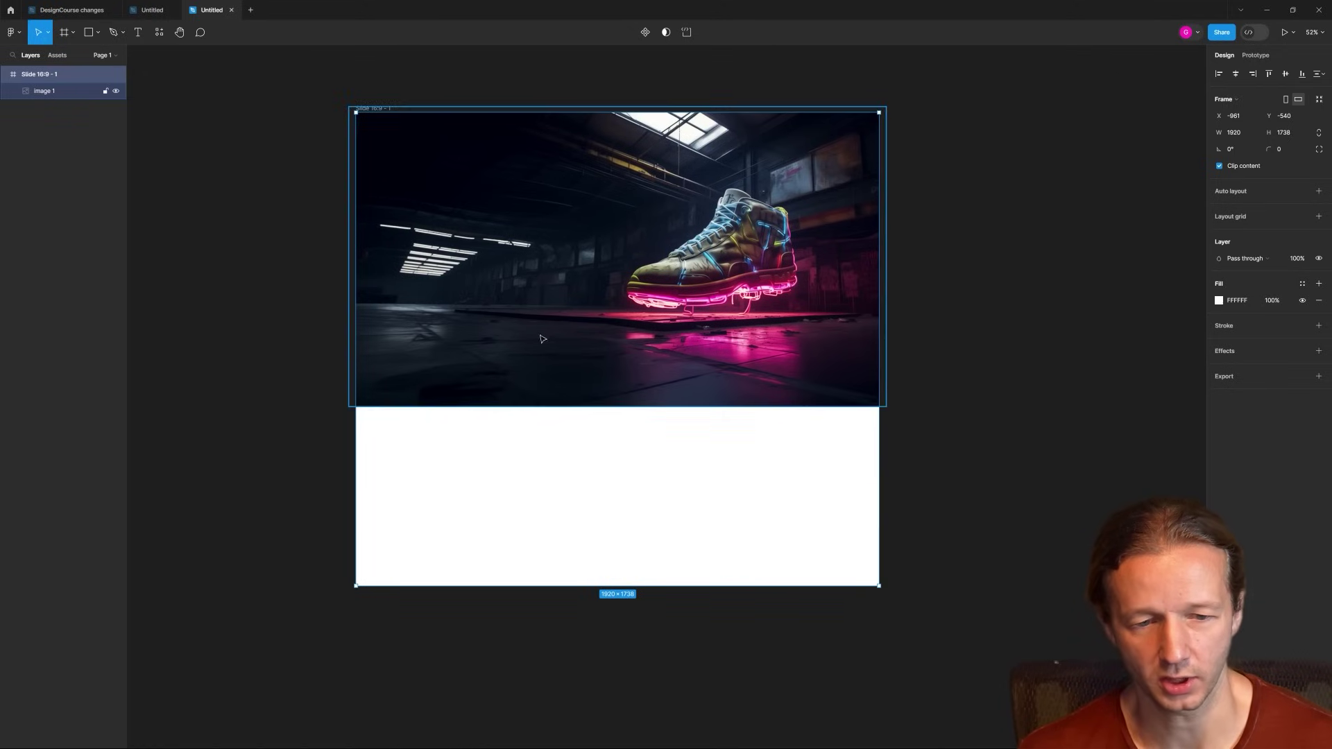
{"action": "scroll", "coordinate": [523, 294], "scroll_direction": "up", "scroll_amount": 2}
{"action": "scroll", "coordinate": [524, 293], "scroll_direction": "up", "scroll_amount": 2}
{"action": "scroll", "coordinate": [832, 511], "scroll_direction": "up", "scroll_amount": 2}
{"action": "scroll", "coordinate": [832, 511], "scroll_direction": "left", "scroll_amount": 1}
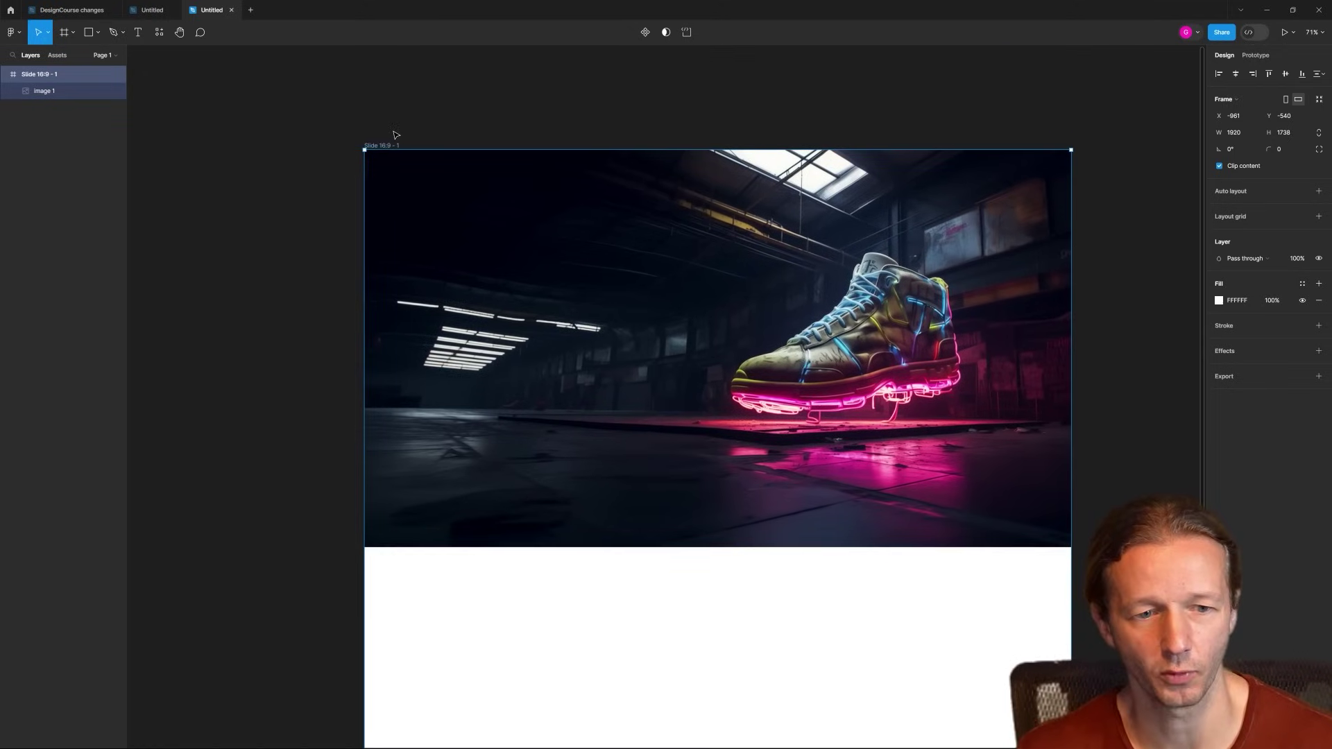
Eyedrop the image's dark navy 010A13 as the slide frame fill.
{"action": "left_click", "coordinate": [407, 179]}
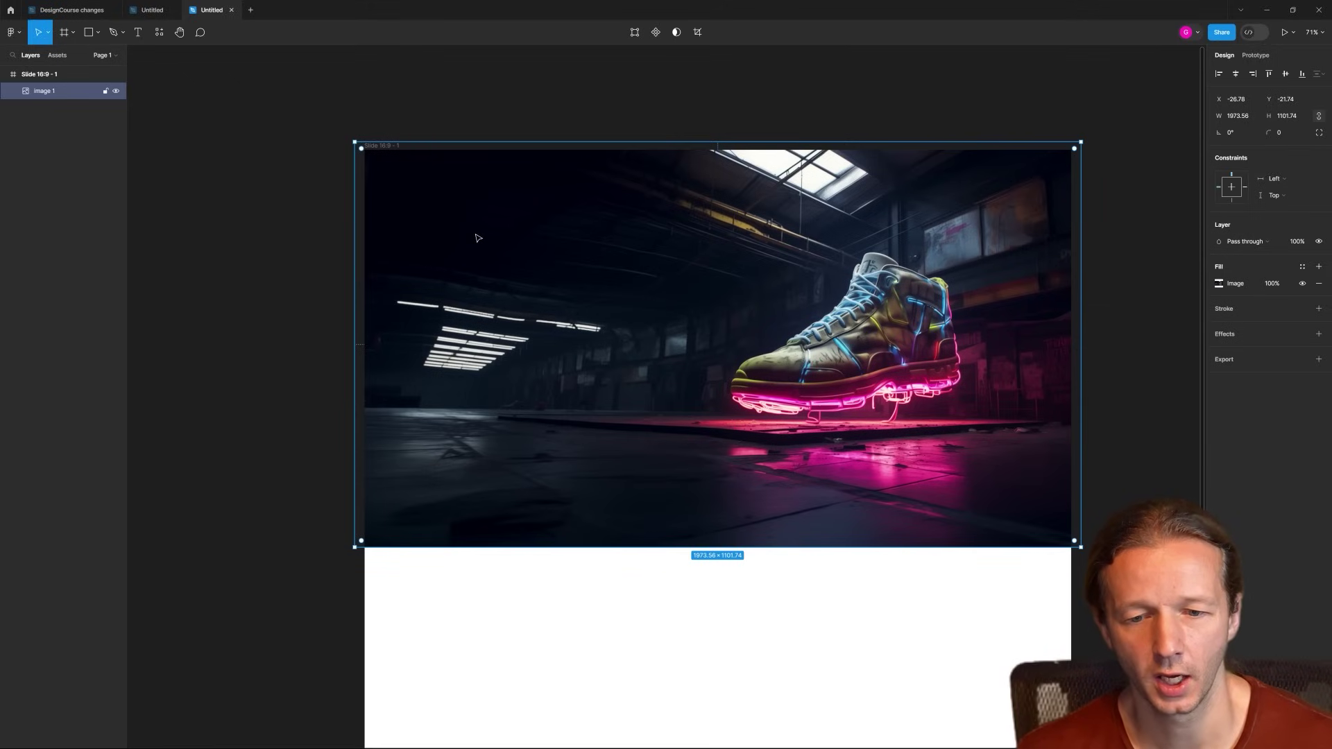
{"action": "left_click", "coordinate": [371, 131]}
{"action": "left_click", "coordinate": [386, 146]}
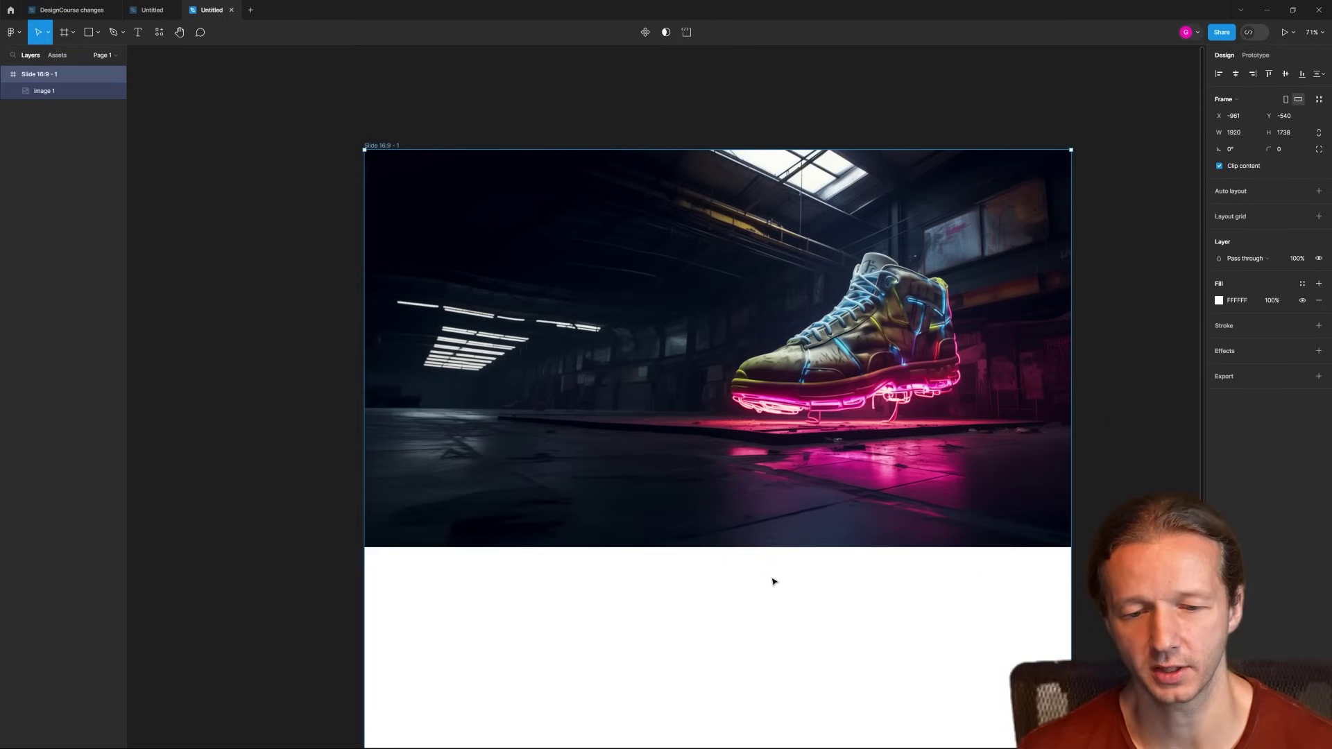
{"action": "key", "text": "i"}
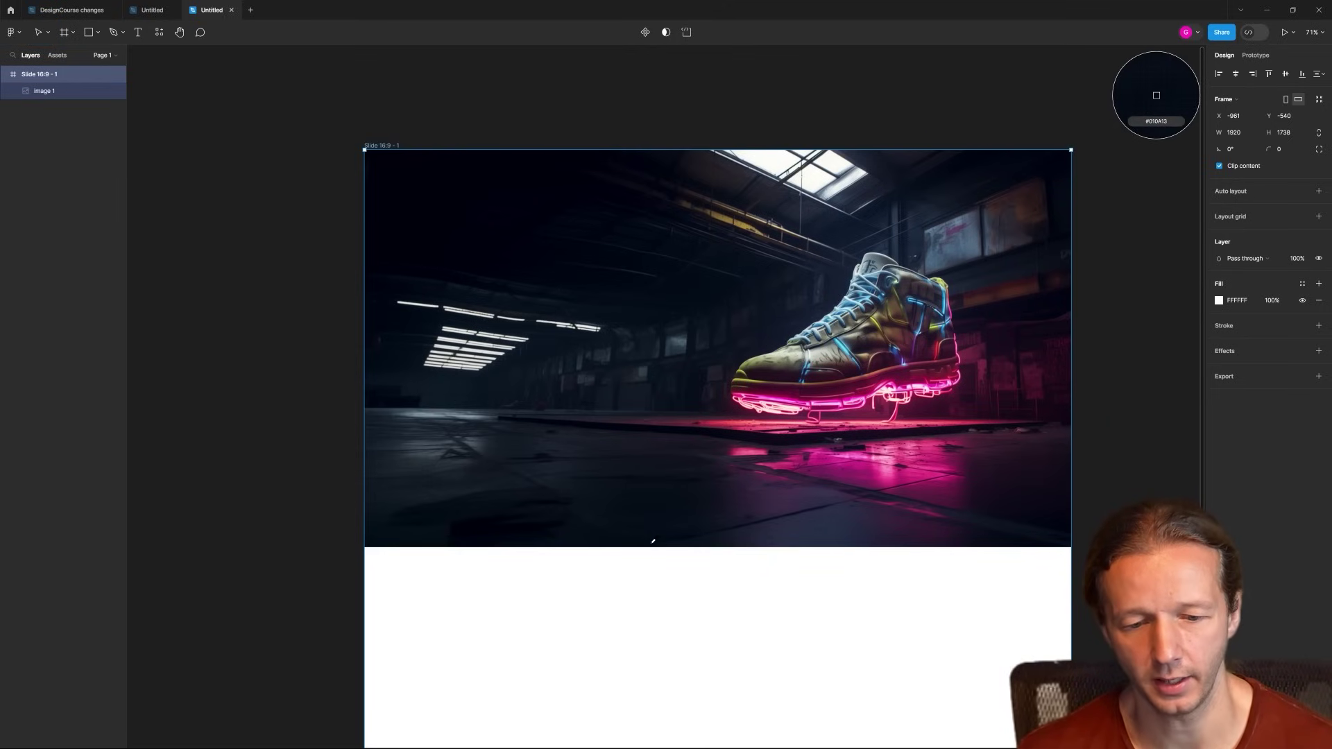
{"action": "left_click", "coordinate": [653, 541]}
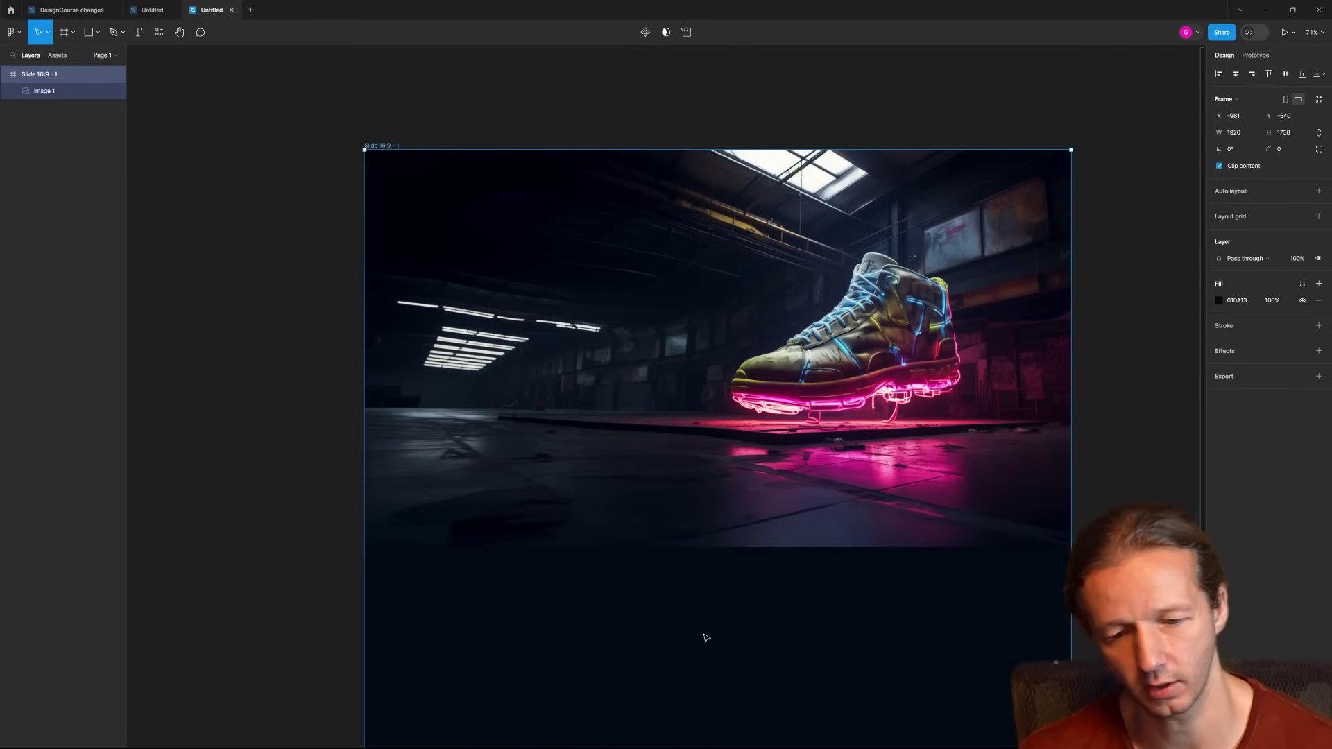
Draw a wide rectangle over the bottom edge of the sneaker image.
{"action": "key", "text": "Escape"}
{"action": "scroll", "coordinate": [746, 541], "scroll_direction": "up", "scroll_amount": 5, "text": "ctrl"}
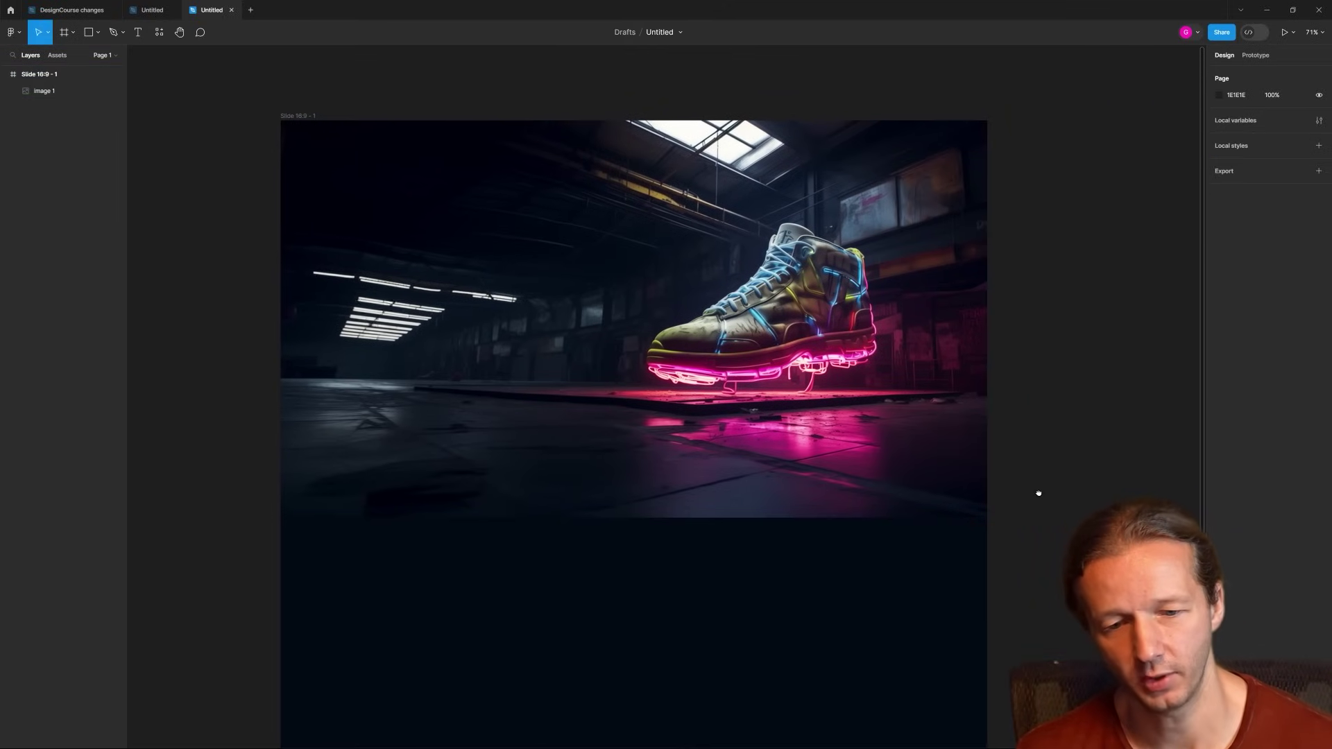
{"action": "scroll", "coordinate": [760, 507], "scroll_direction": "down", "scroll_amount": 6, "text": "ctrl"}
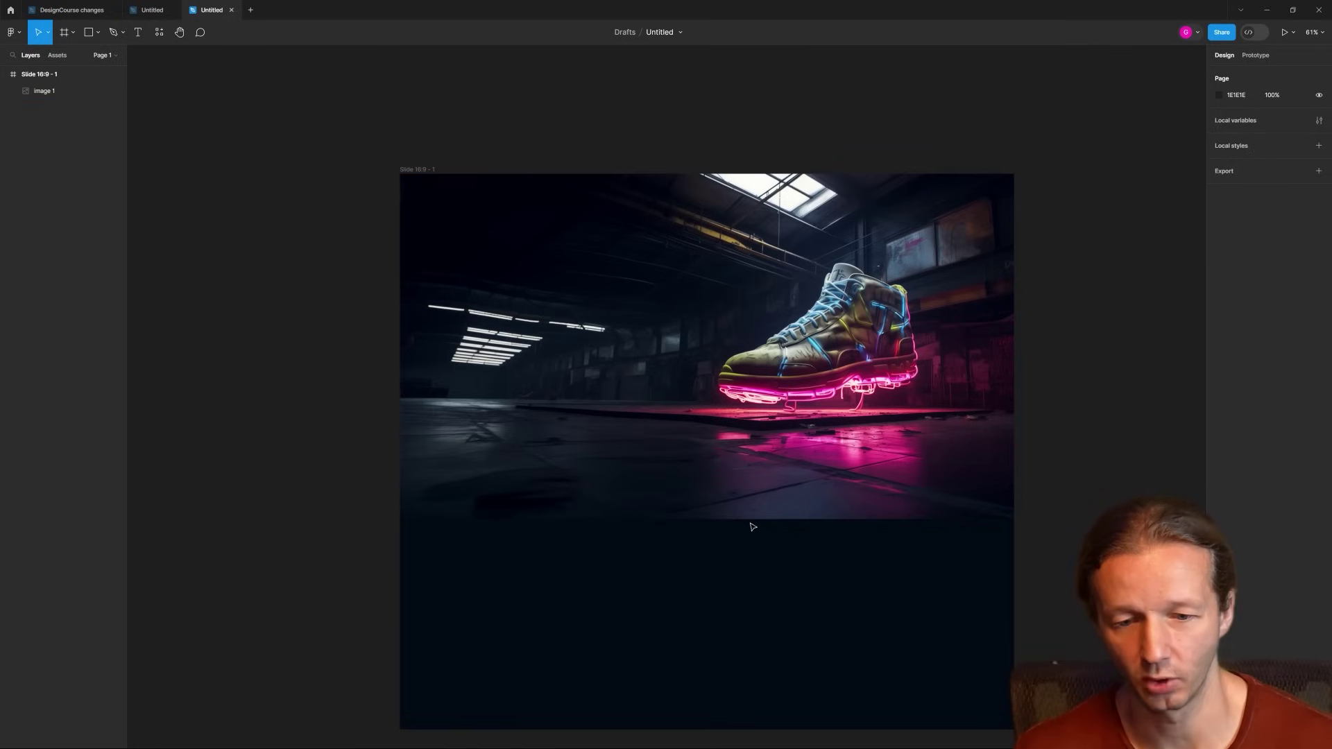
{"action": "scroll", "coordinate": [787, 559], "scroll_direction": "up", "scroll_amount": 2, "text": "ctrl"}
{"action": "scroll", "coordinate": [789, 559], "scroll_direction": "right", "scroll_amount": 2}
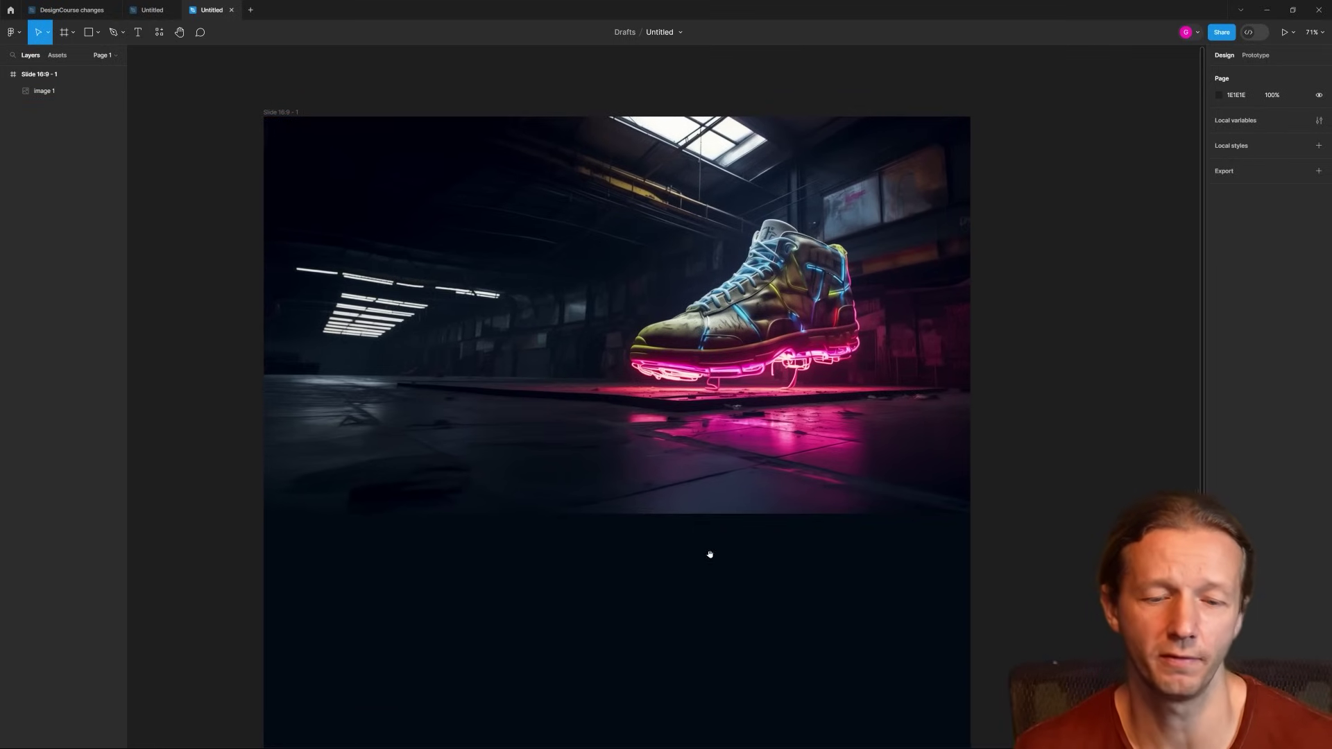
{"action": "left_click", "coordinate": [87, 32]}
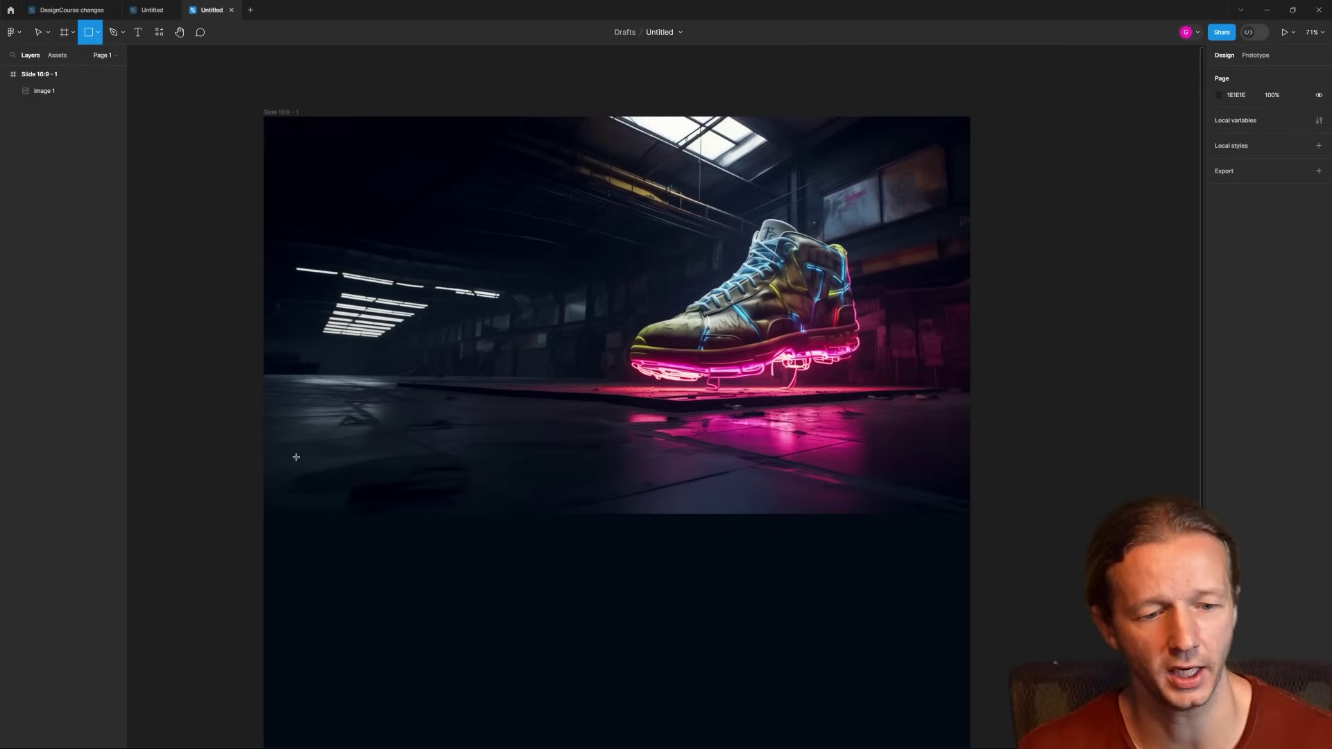
{"action": "left_click_drag", "start_coordinate": [264, 465], "coordinate": [969, 563]}
{"action": "left_click_drag", "start_coordinate": [904, 493], "coordinate": [904, 473]}
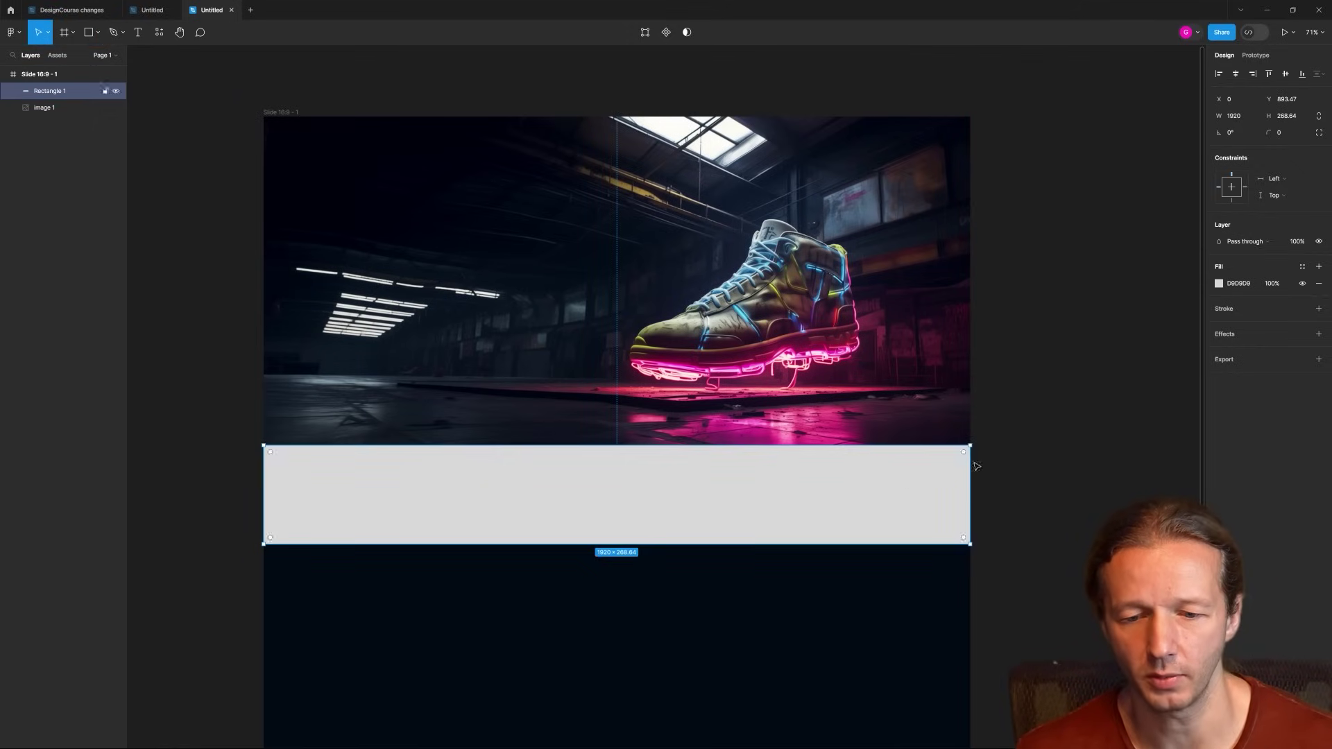
Fill the rectangle with a linear gradient fading from transparent to dark navy 010A13.
{"action": "left_click", "coordinate": [1219, 284]}
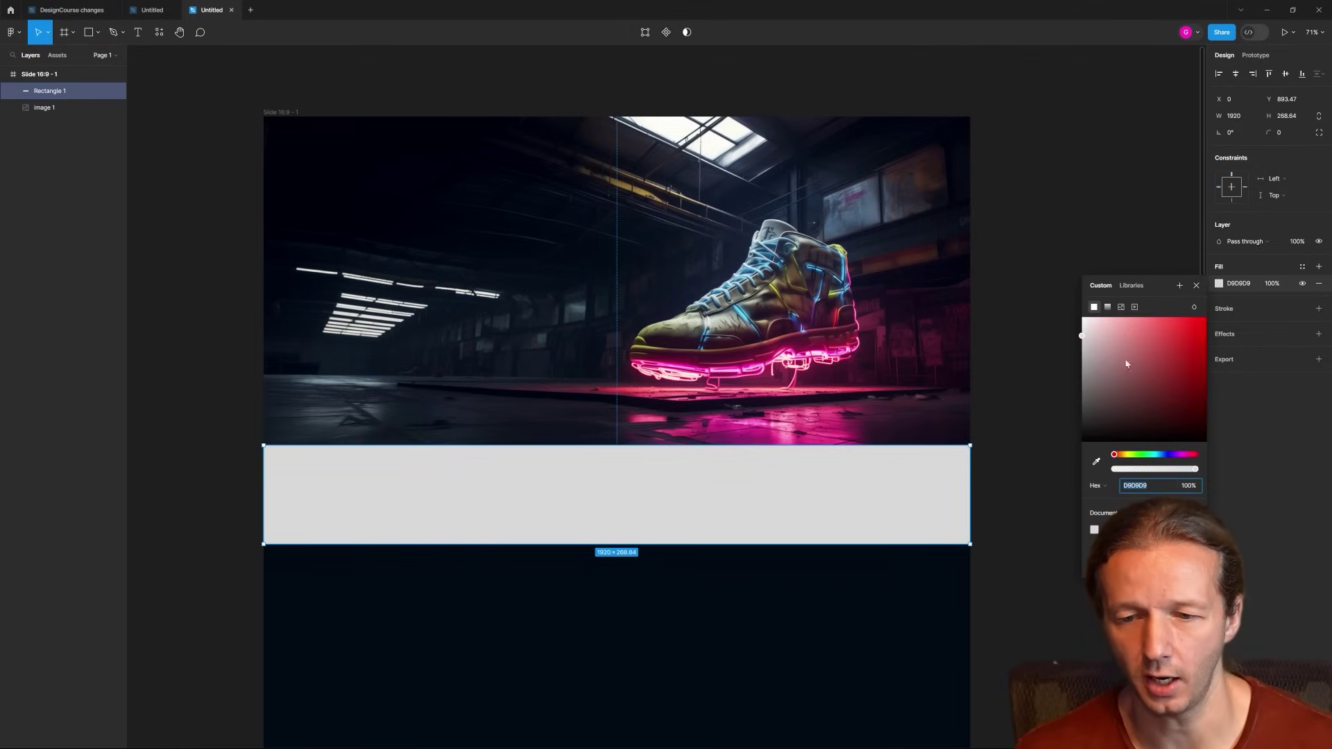
{"action": "left_click", "coordinate": [1109, 308]}
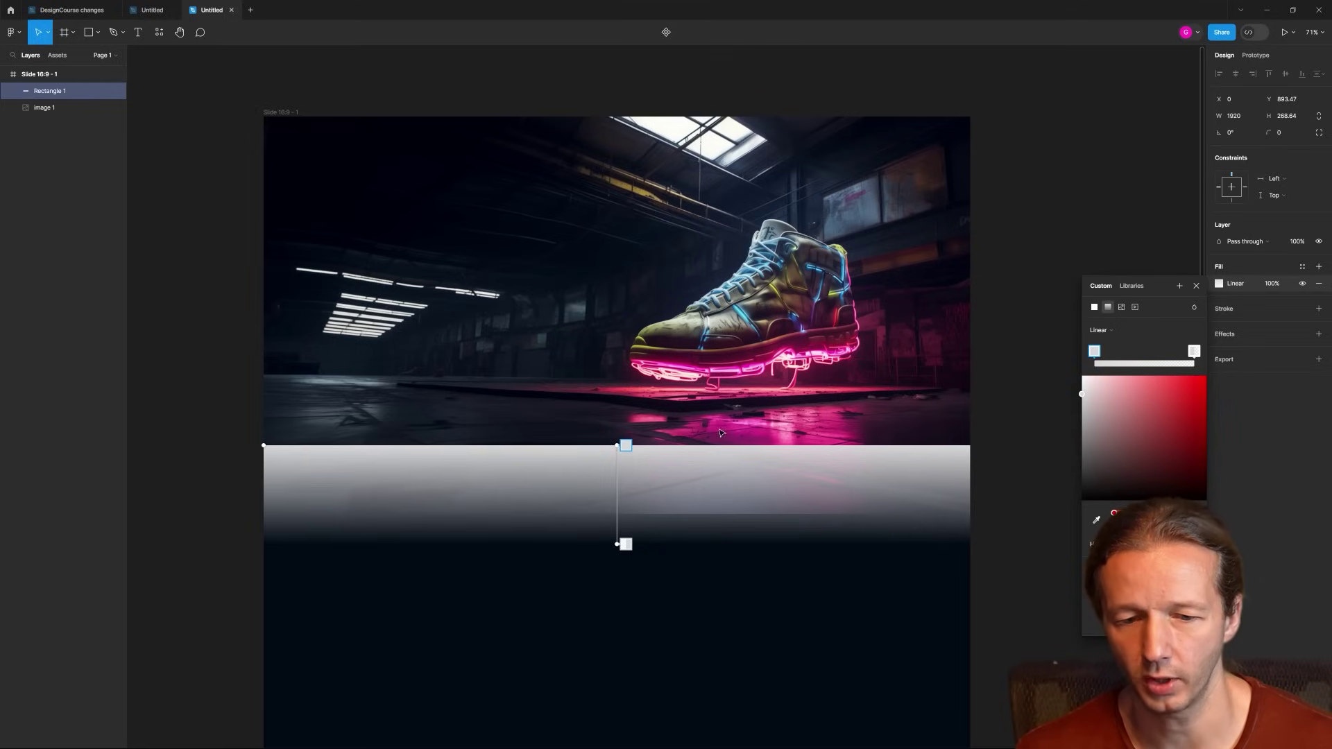
{"action": "left_click_drag", "start_coordinate": [1194, 351], "coordinate": [1093, 351]}
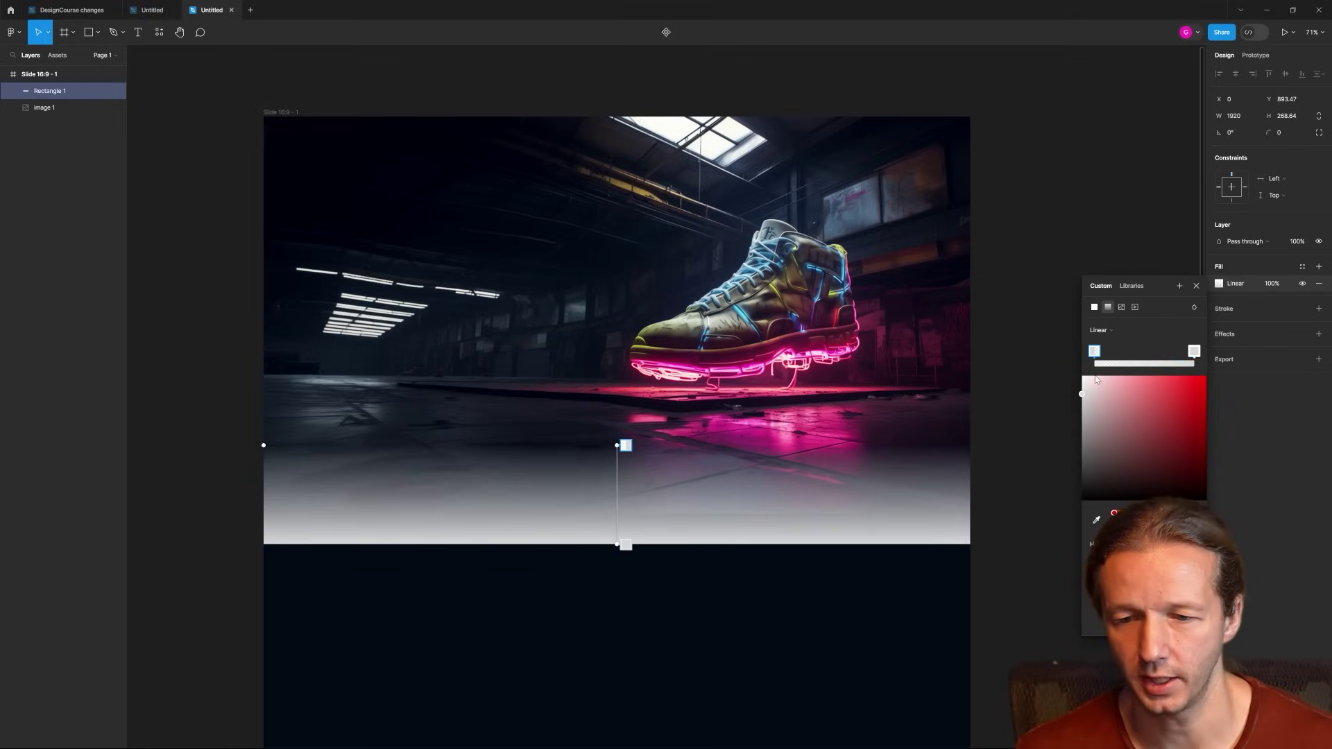
{"action": "key", "text": "i"}
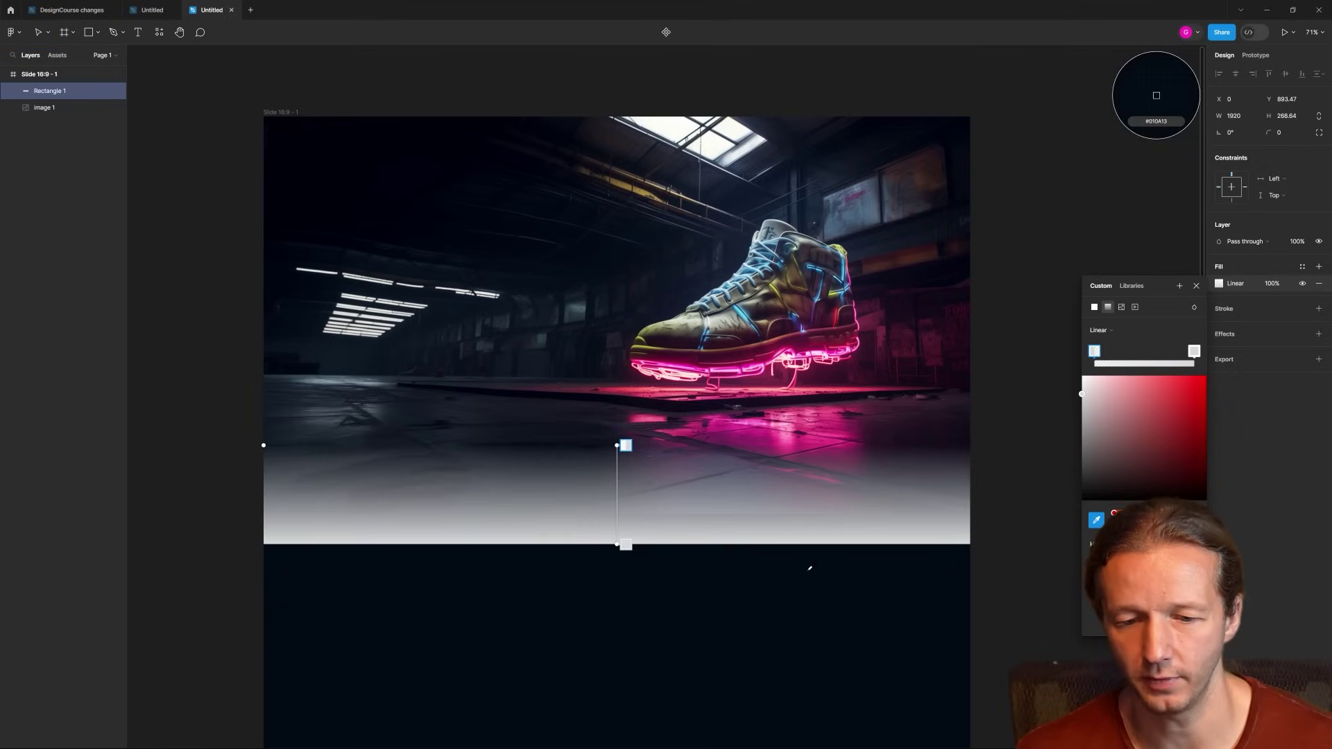
{"action": "left_click", "coordinate": [800, 571]}
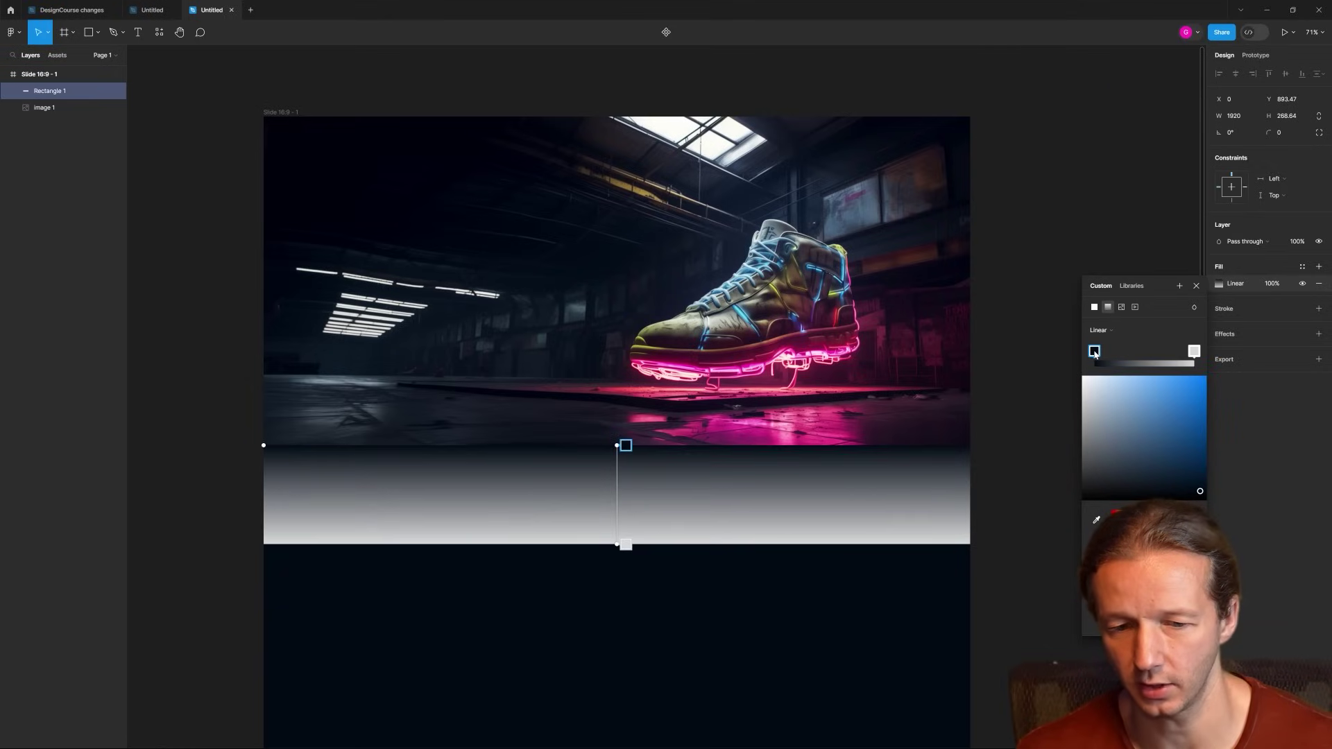
{"action": "left_click_drag", "start_coordinate": [1102, 353], "coordinate": [1197, 351]}
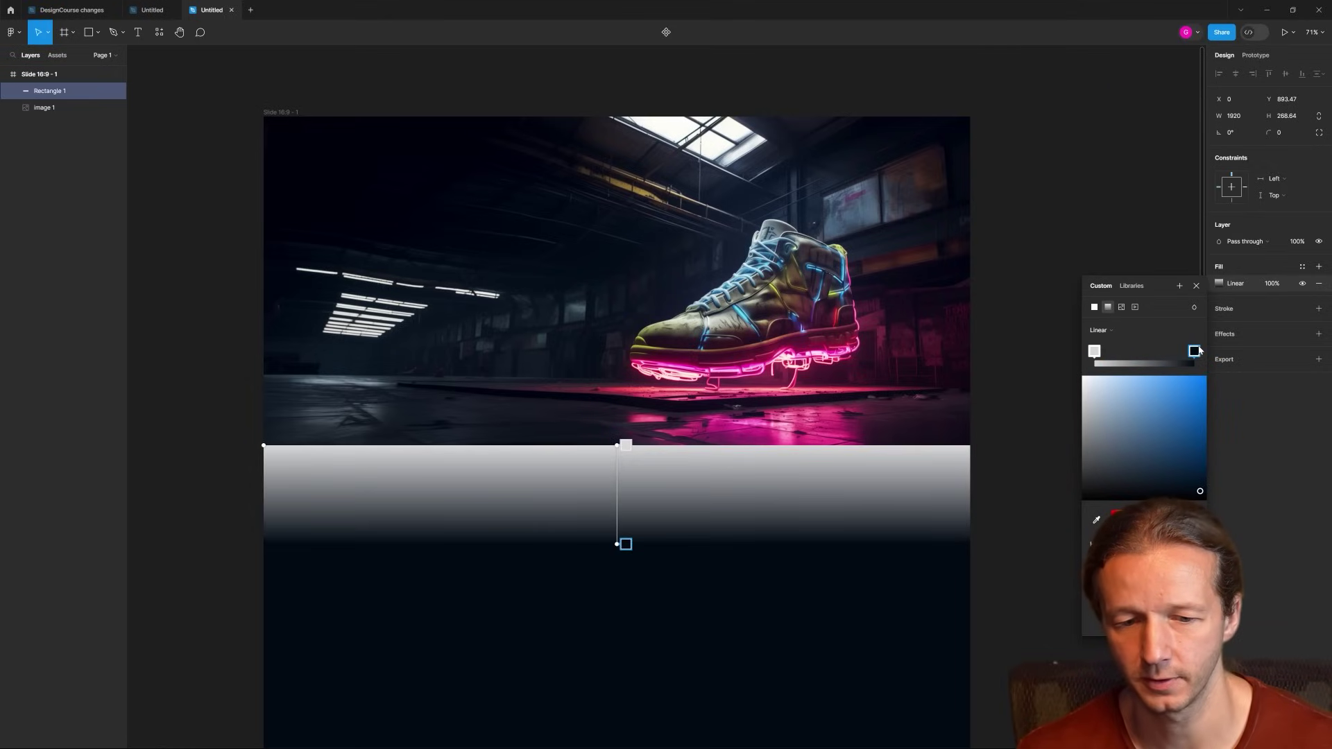
{"action": "left_click", "coordinate": [1093, 351]}
{"action": "left_click", "coordinate": [1096, 522]}
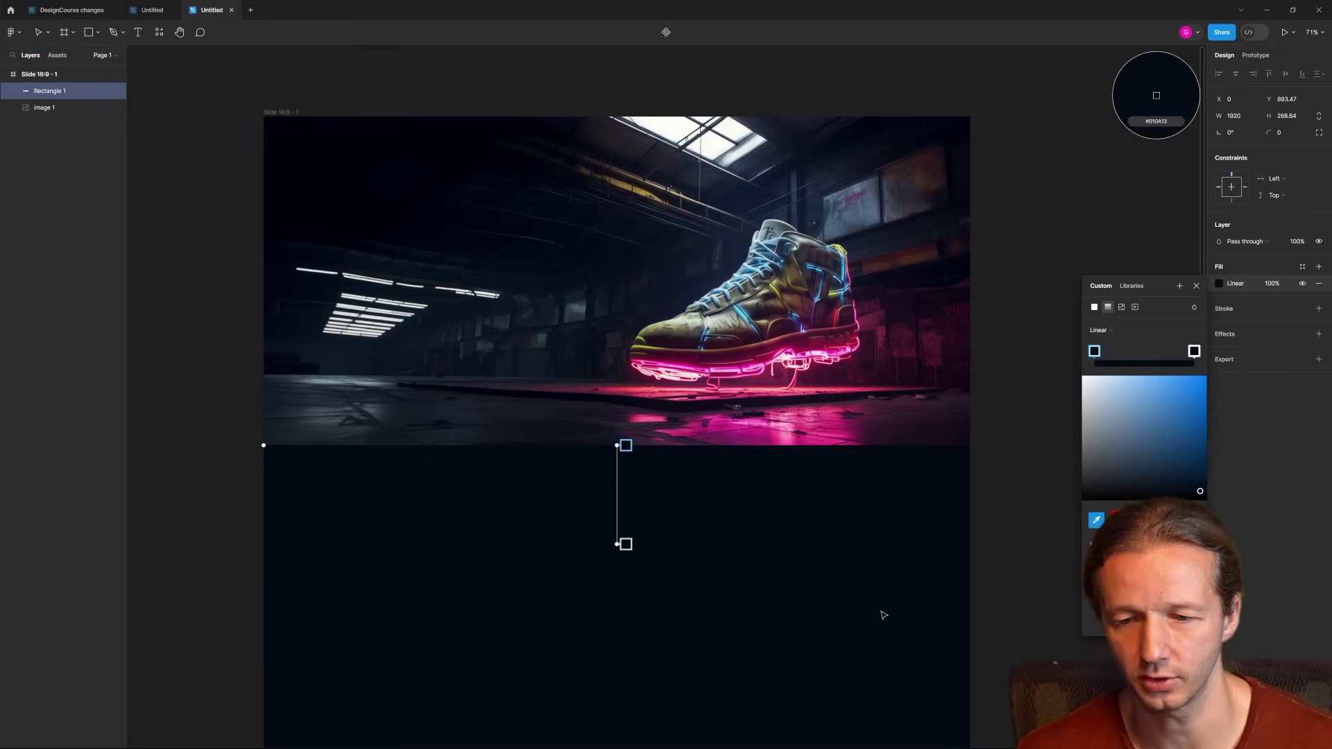
{"action": "left_click", "coordinate": [883, 615]}
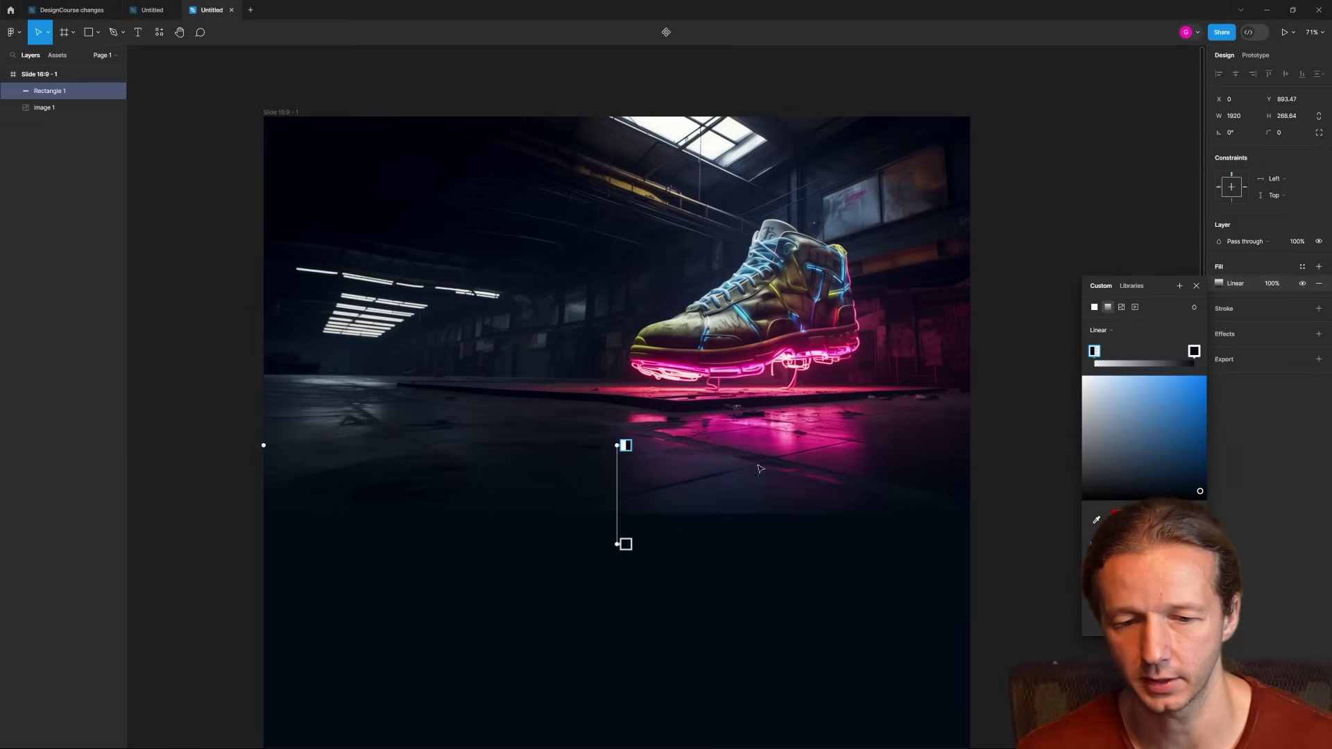
Move the gradient rectangle higher and stretch it taller over the image.
{"action": "key", "text": "Escape"}
{"action": "left_click_drag", "start_coordinate": [752, 500], "coordinate": [748, 483]}
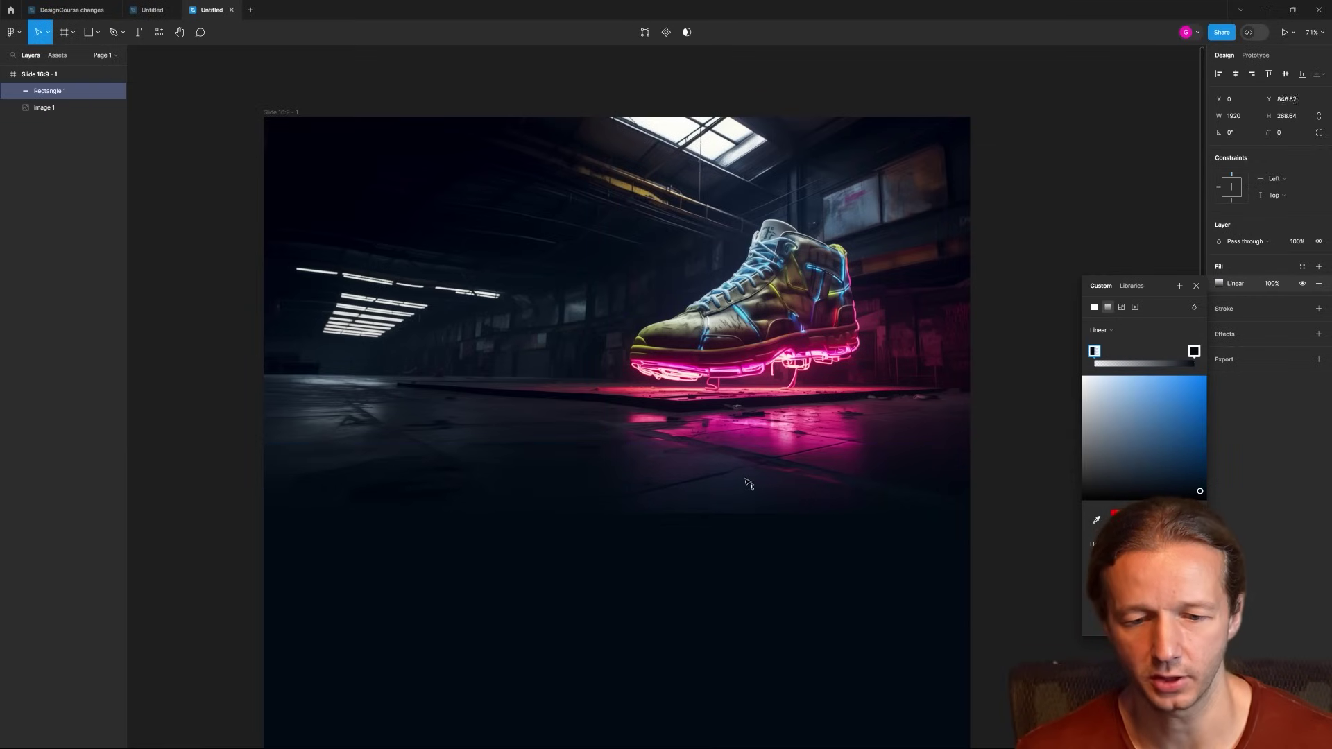
{"action": "key", "text": "Escape"}
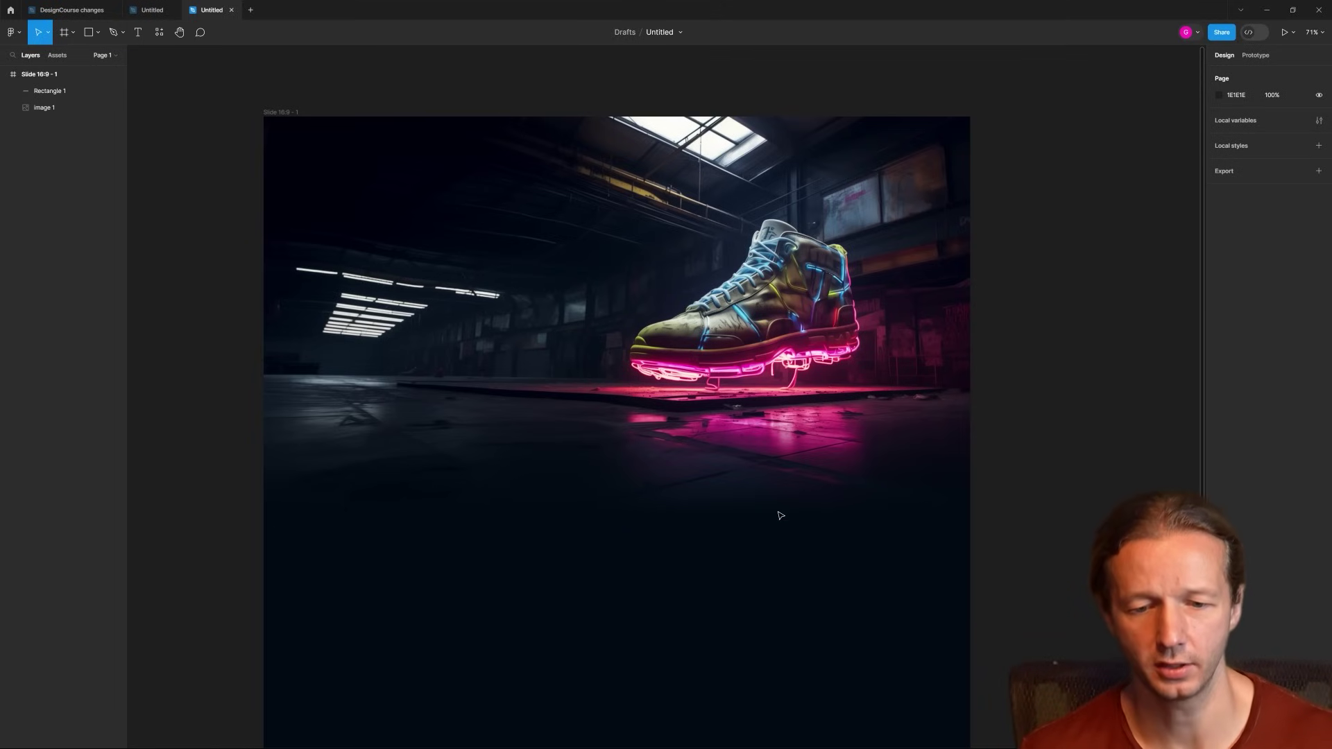
{"action": "left_click", "coordinate": [741, 438]}
{"action": "mouse_move", "coordinate": [733, 417]}
{"action": "left_mouse_down"}
{"action": "mouse_move", "coordinate": [744, 261]}
{"action": "mouse_move", "coordinate": [746, 404]}
{"action": "left_mouse_up"}
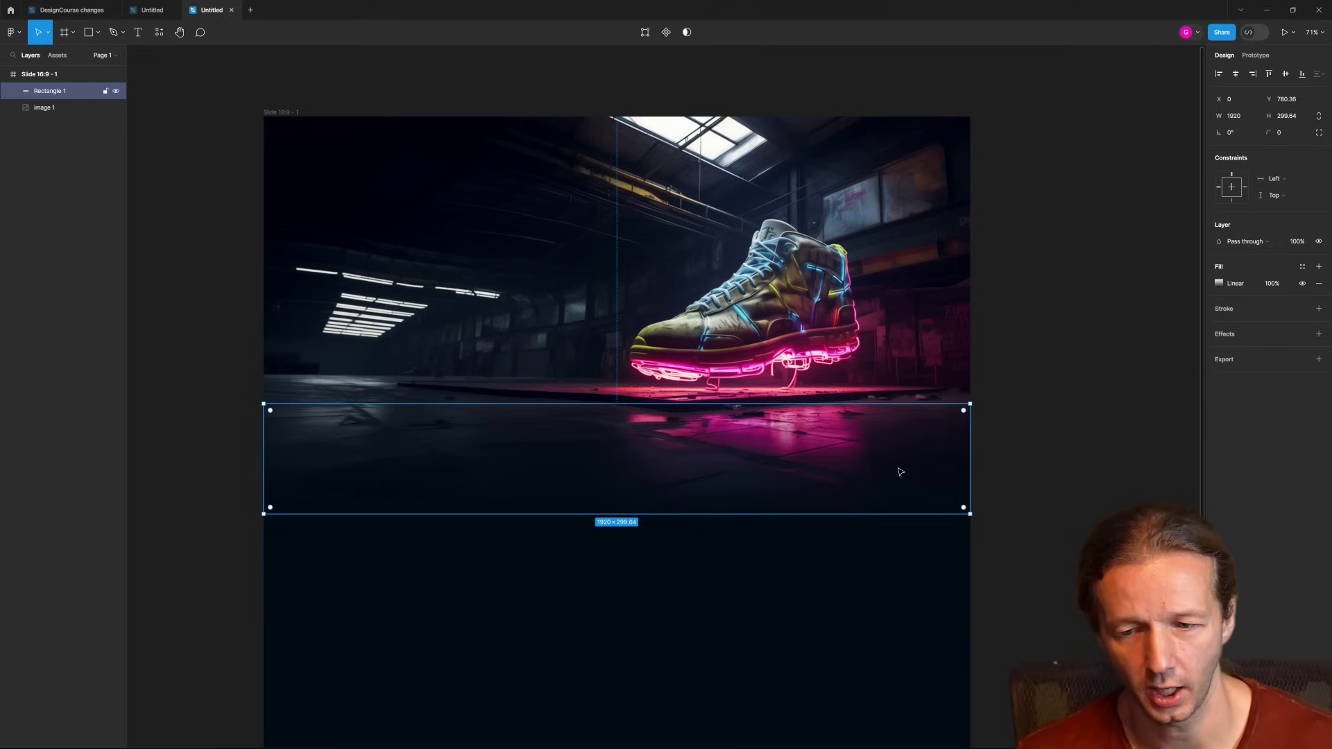
{"action": "left_click", "coordinate": [1218, 283]}
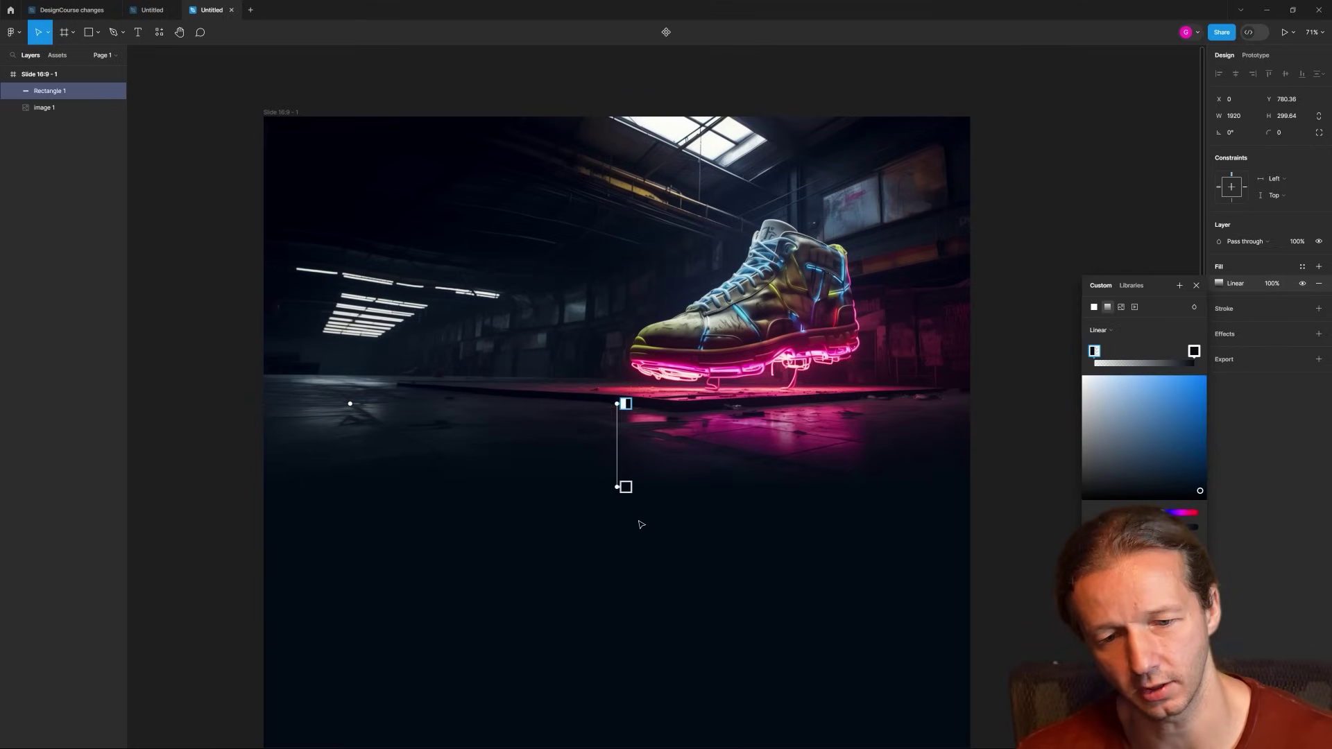
{"action": "key", "text": "Escape"}
{"action": "key", "text": "Escape"}
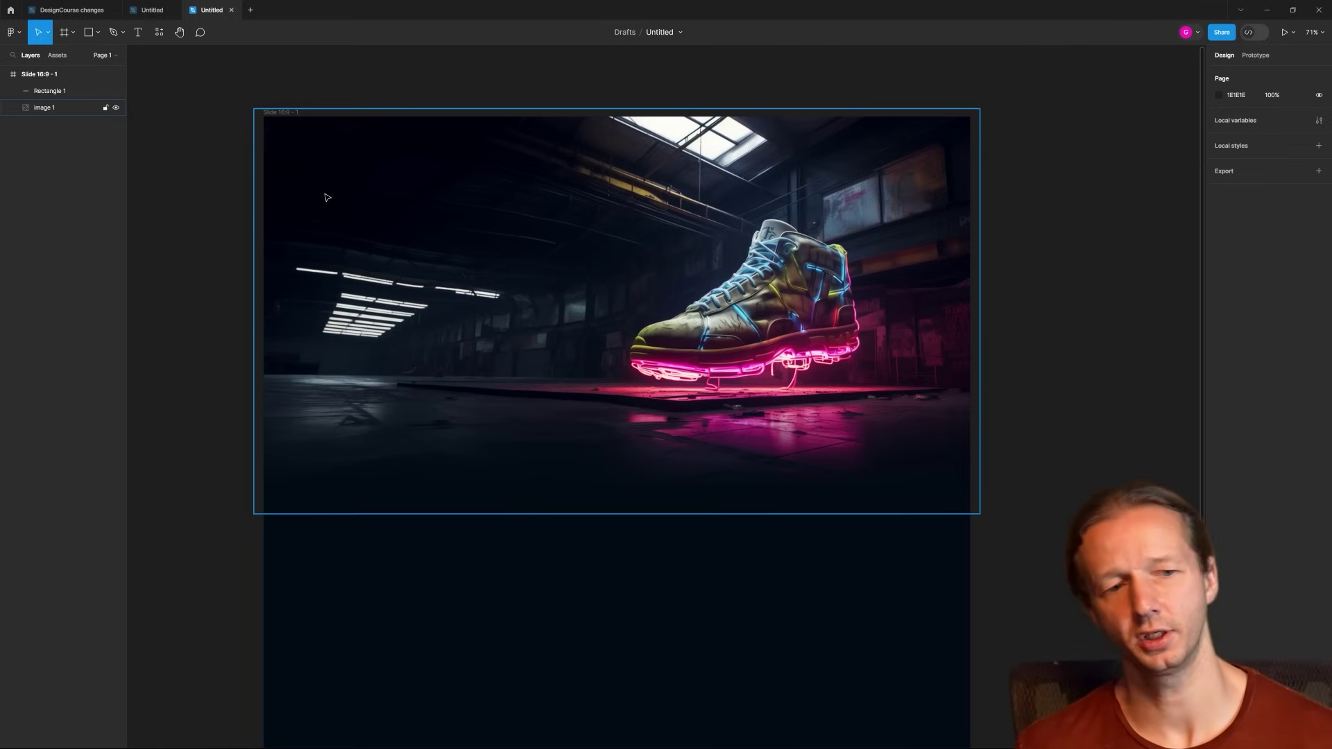
Duplicate the slide to the right and delete the gradient rectangle from the copy.
{"action": "left_click", "coordinate": [286, 122]}
{"action": "key", "text": "ctrl+d"}
{"action": "left_click", "coordinate": [1030, 100]}
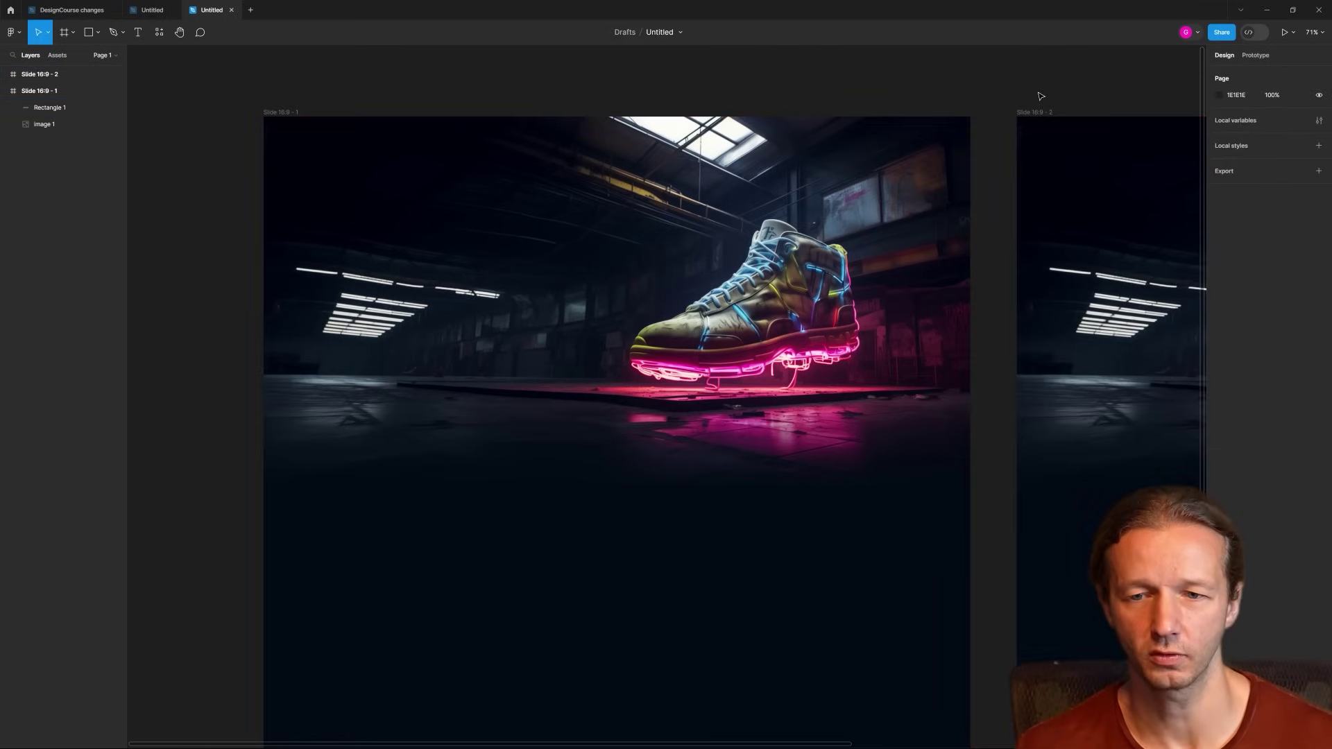
{"action": "left_click_drag", "start_coordinate": [1030, 100], "coordinate": [306, 139]}
{"action": "scroll", "coordinate": [353, 134], "scroll_direction": "left", "scroll_amount": 2}
{"action": "left_click", "coordinate": [657, 511]}
{"action": "key", "text": "Delete"}
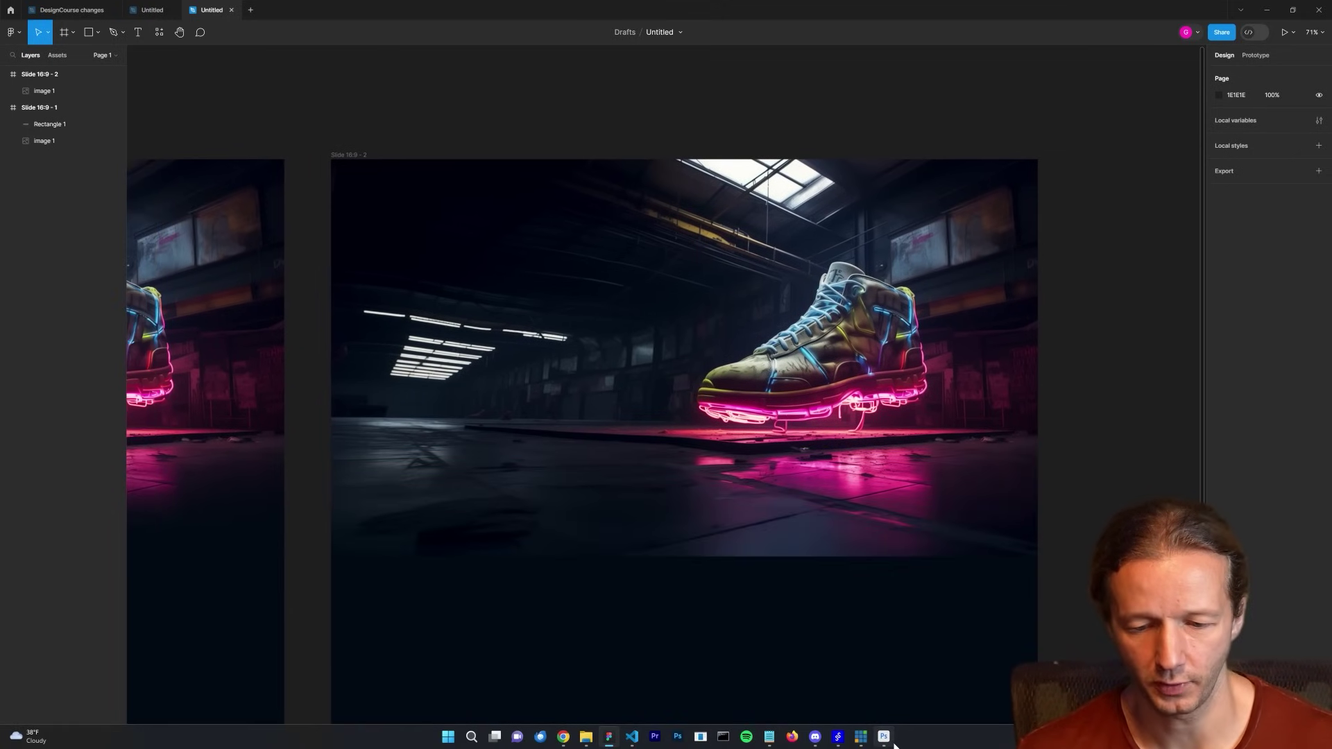
Back in Photoshop, switch to rectangular selection and browse the brush preset list.
{"action": "left_click", "coordinate": [885, 738]}
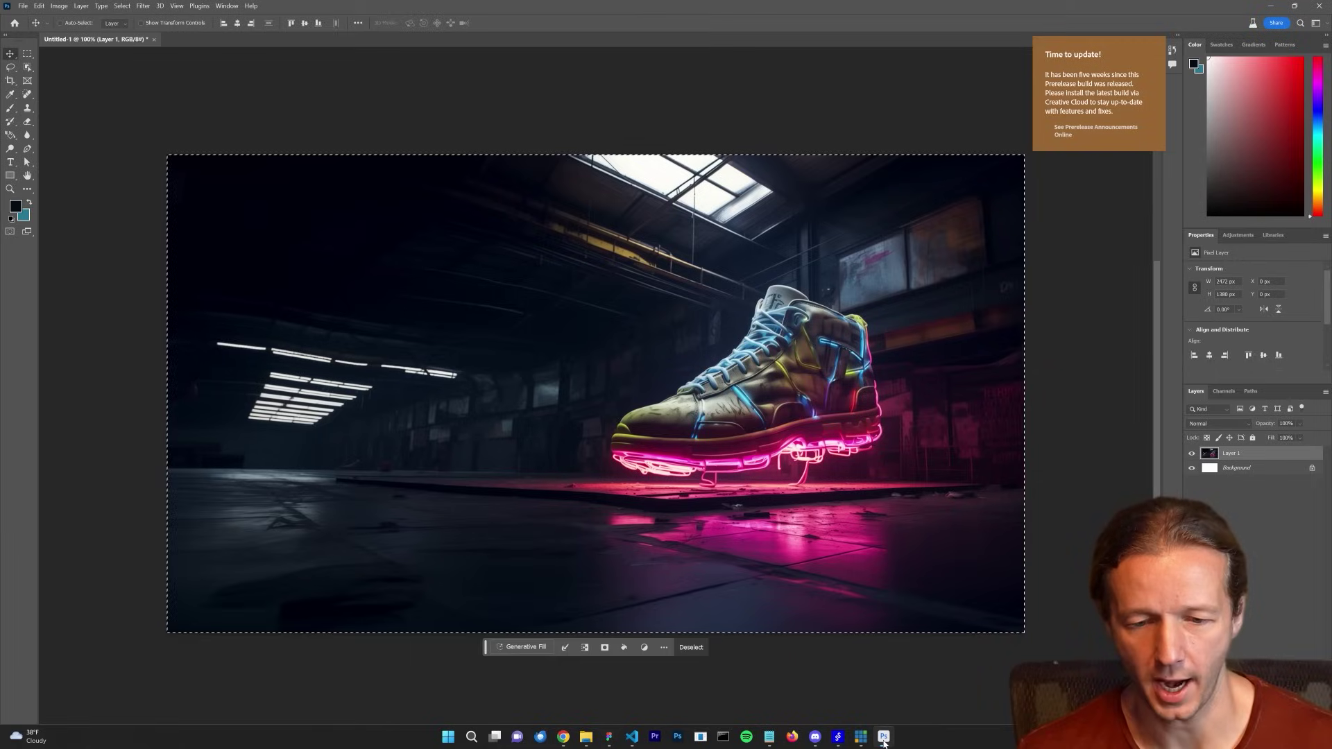
{"action": "left_click", "coordinate": [28, 53]}
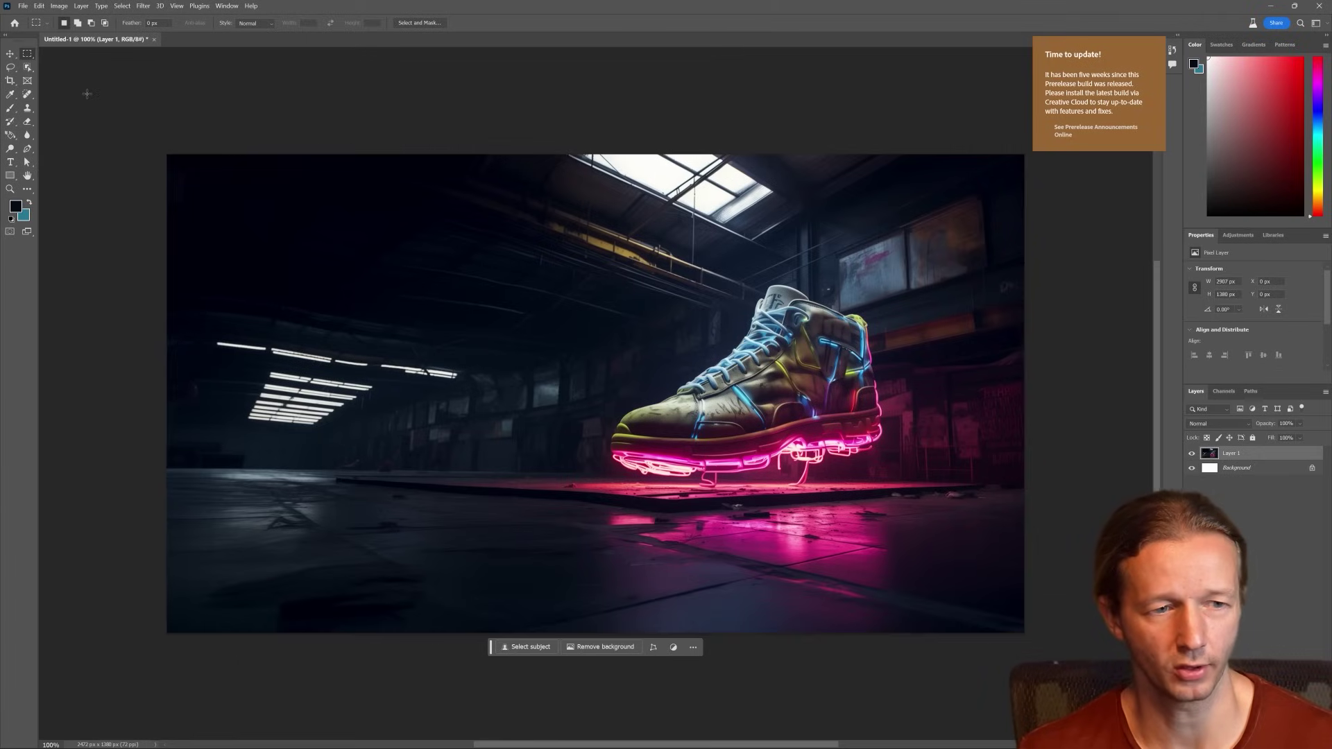
{"action": "left_click", "coordinate": [75, 25]}
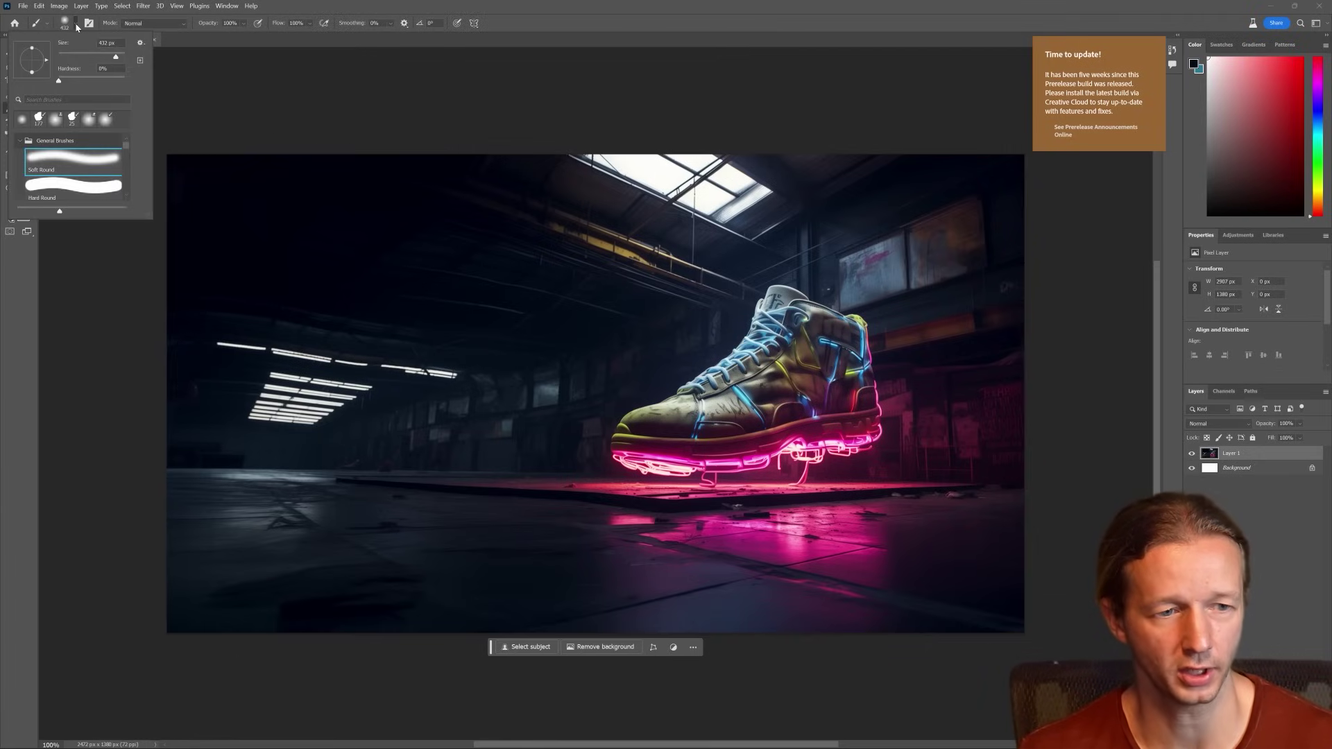
{"action": "left_click_drag", "start_coordinate": [127, 151], "coordinate": [135, 181]}
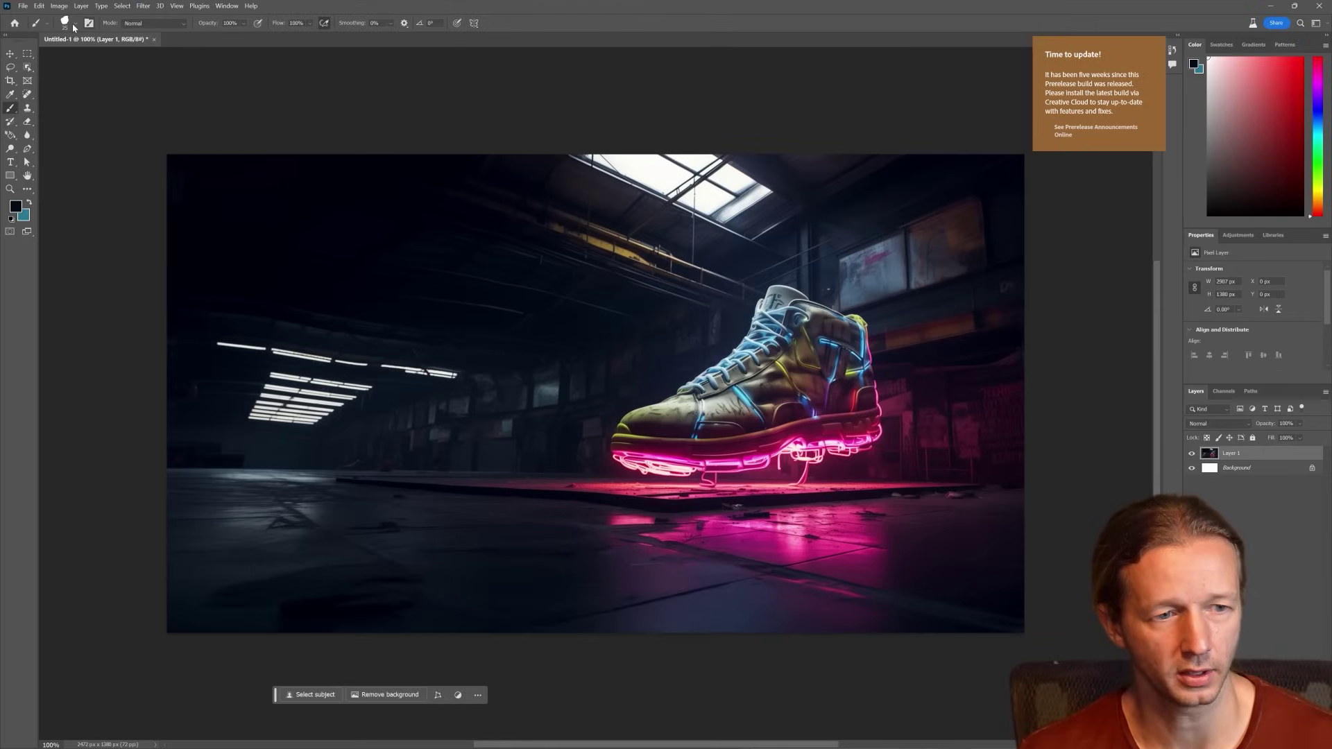
{"action": "left_click", "coordinate": [74, 26]}
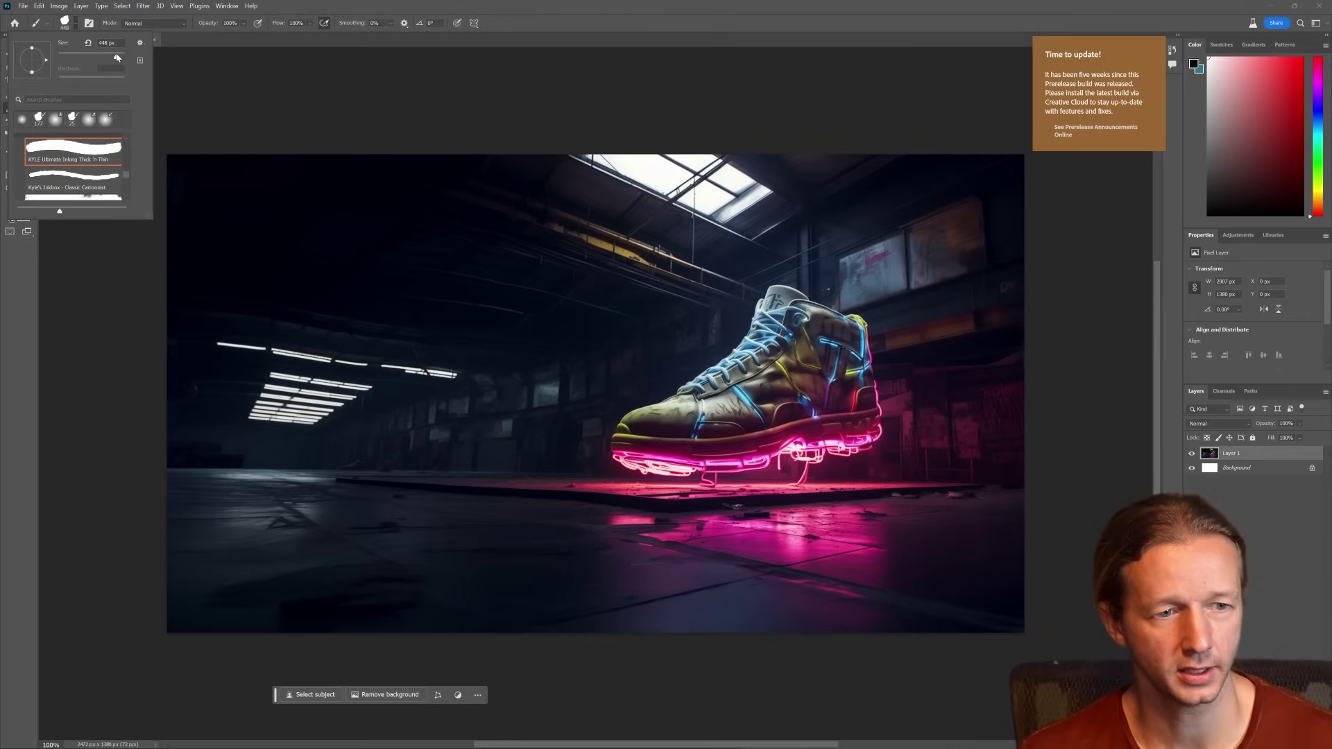
{"action": "key", "text": "Return"}
Paint two black strokes across the floor below the shoe, undoing each one.
{"action": "mouse_move", "coordinate": [683, 548]}
{"action": "left_mouse_down"}
{"action": "mouse_move", "coordinate": [815, 597]}
{"action": "mouse_move", "coordinate": [857, 588]}
{"action": "left_mouse_up"}
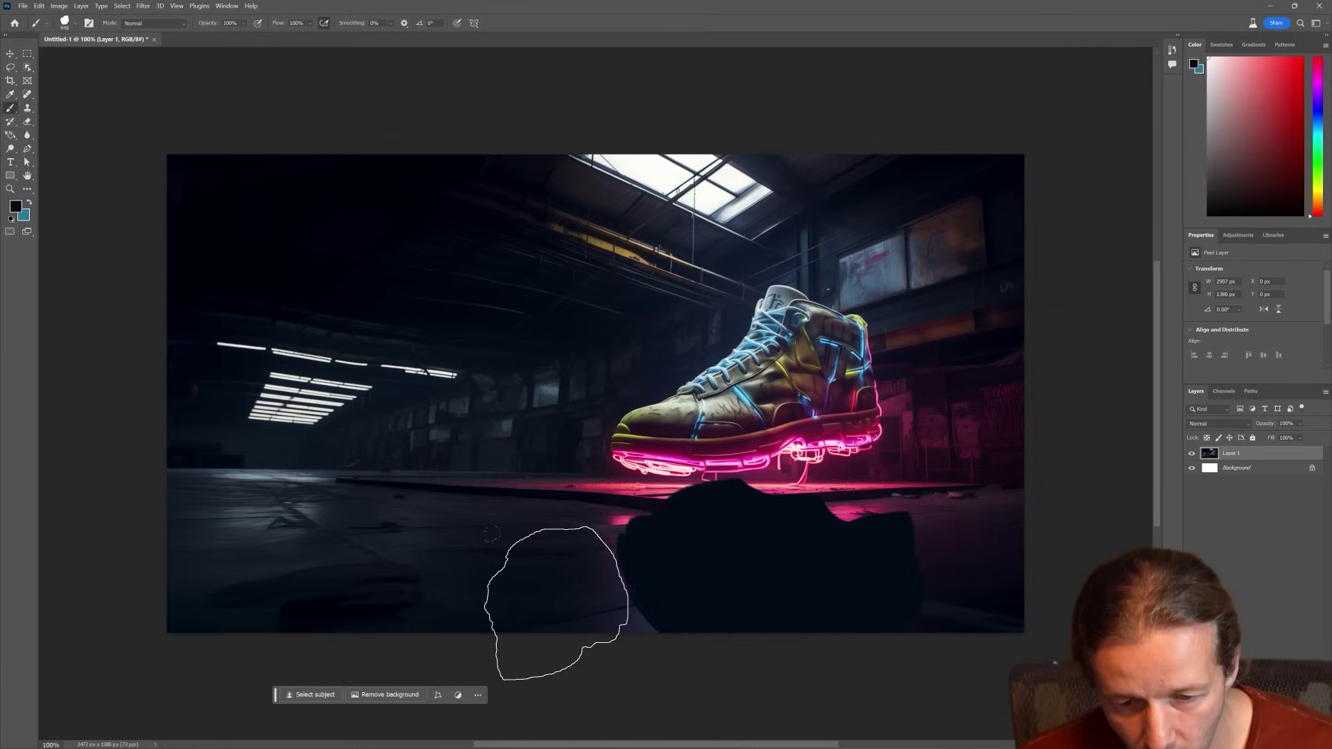
{"action": "key", "text": "ctrl+z"}
{"action": "mouse_move", "coordinate": [627, 605]}
{"action": "left_mouse_down"}
{"action": "mouse_move", "coordinate": [841, 580]}
{"action": "mouse_move", "coordinate": [624, 565]}
{"action": "mouse_move", "coordinate": [368, 589]}
{"action": "left_mouse_up"}
{"action": "key", "text": "ctrl+z"}
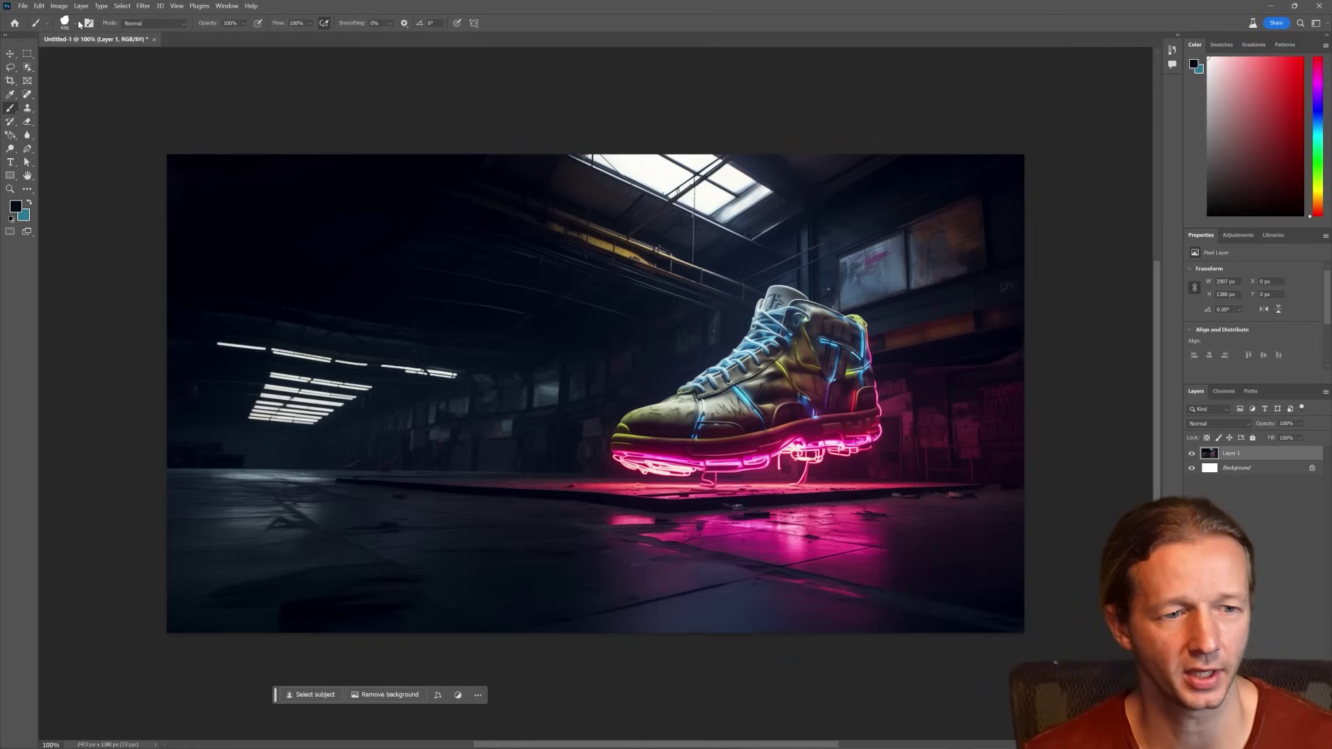
Try the Wet Blender 50 brush, then scroll the presets for the KYLE charcoal pencil brush.
{"action": "left_click", "coordinate": [72, 23]}
{"action": "left_click", "coordinate": [93, 197]}
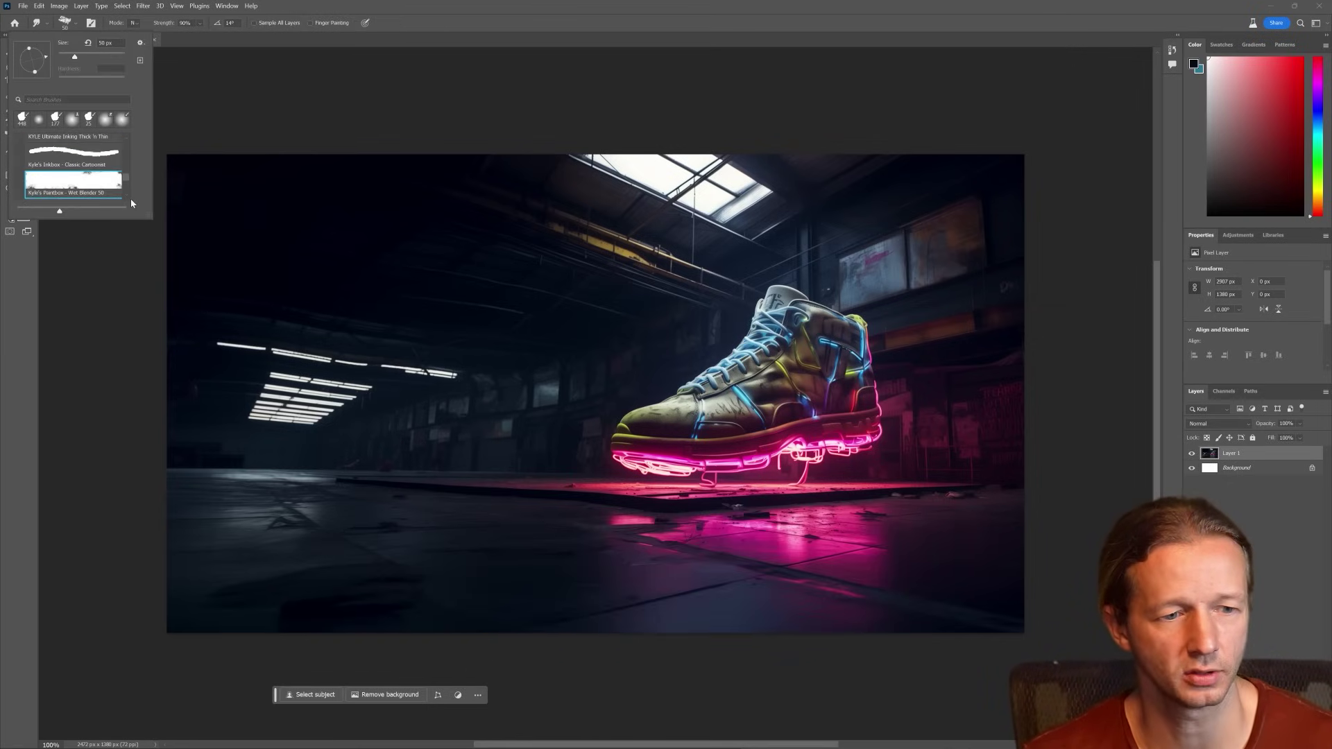
{"action": "left_click", "coordinate": [351, 35]}
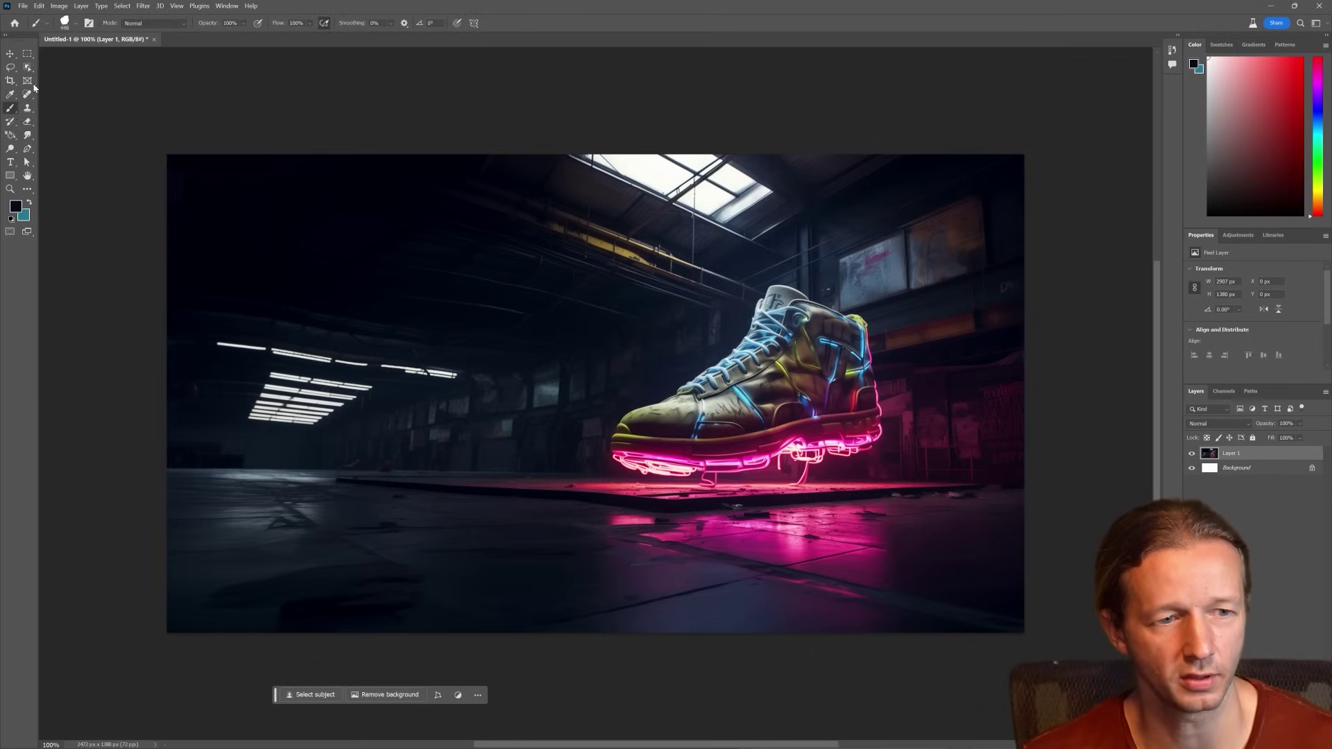
{"action": "left_click", "coordinate": [76, 25]}
{"action": "scroll", "coordinate": [76, 166], "scroll_direction": "down", "scroll_amount": 5}
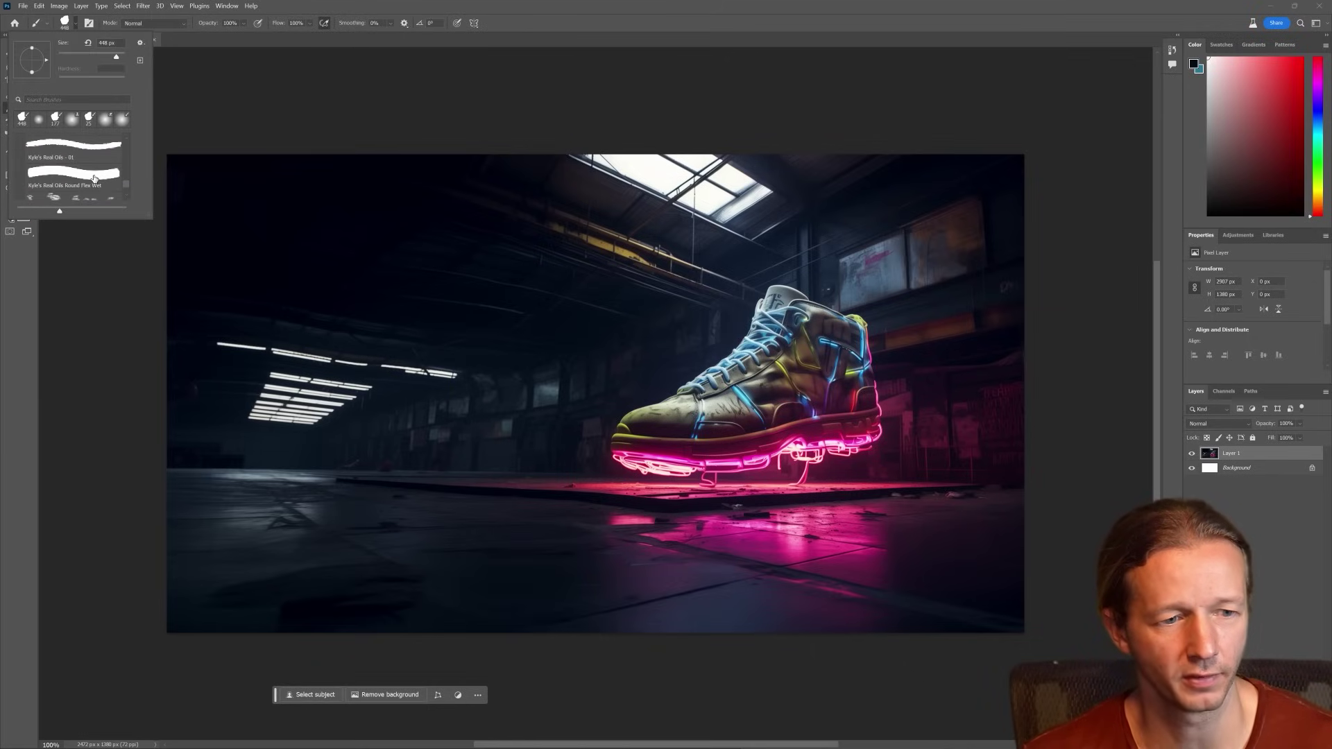
{"action": "scroll", "coordinate": [125, 170], "scroll_direction": "up", "scroll_amount": 10}
{"action": "scroll", "coordinate": [127, 160], "scroll_direction": "up", "scroll_amount": 3}
{"action": "scroll", "coordinate": [131, 177], "scroll_direction": "up", "scroll_amount": 1}
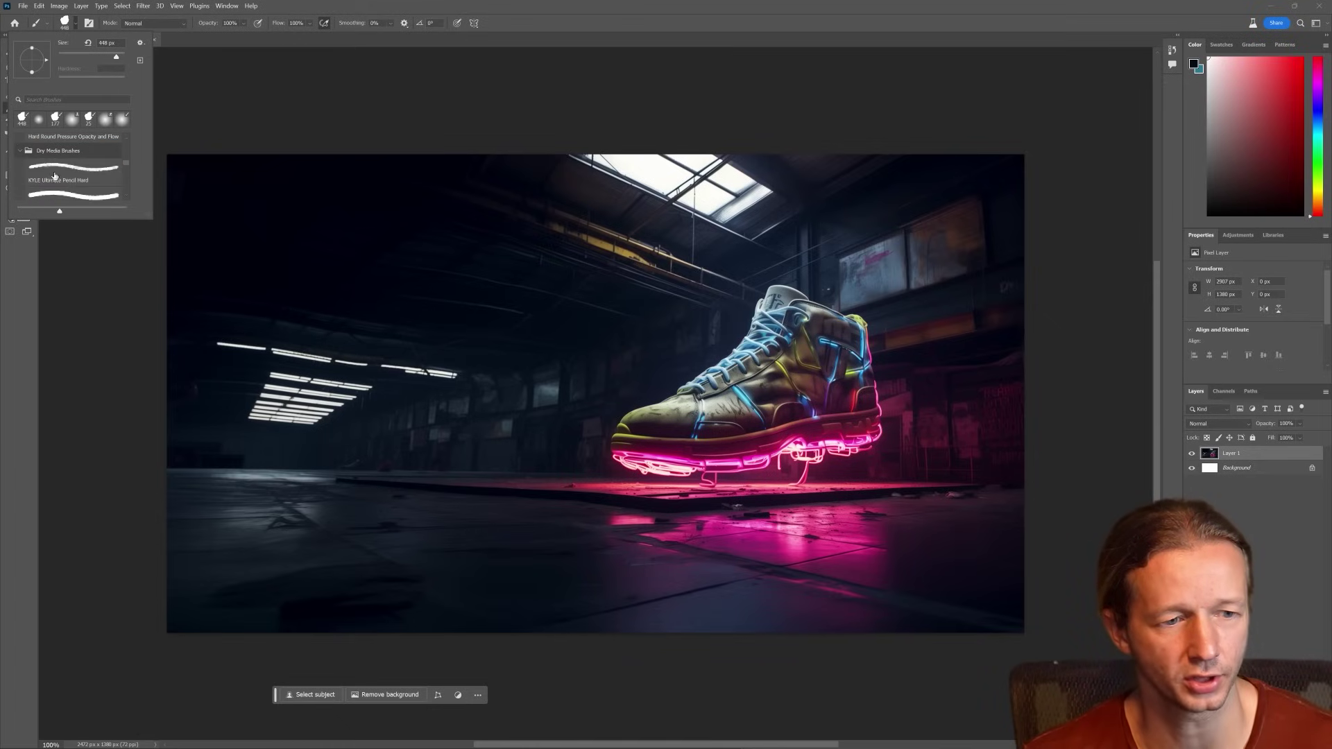
{"action": "scroll", "coordinate": [58, 176], "scroll_direction": "down", "scroll_amount": 3}
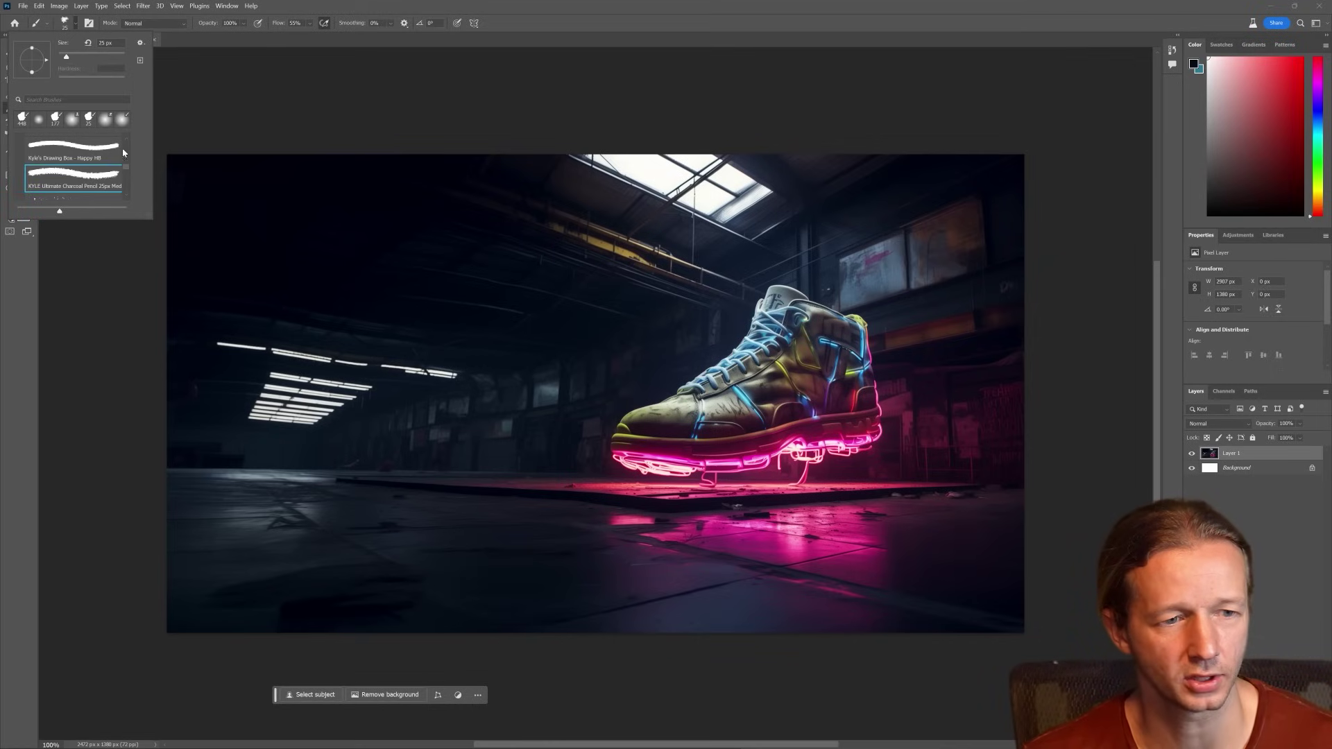
Paint a trial dark stroke over the pink floor reflection, then undo it.
{"action": "key", "text": "Escape"}
{"action": "left_click", "coordinate": [77, 24]}
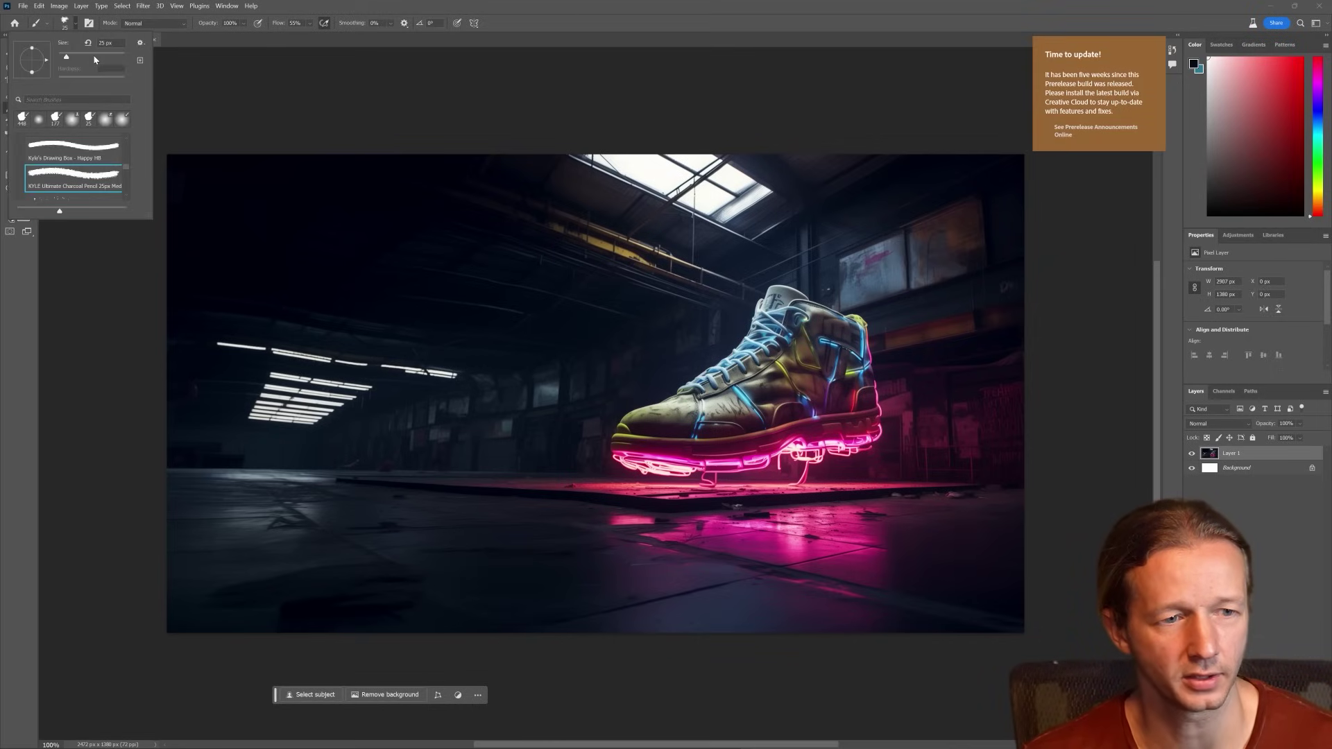
{"action": "left_click", "coordinate": [591, 31]}
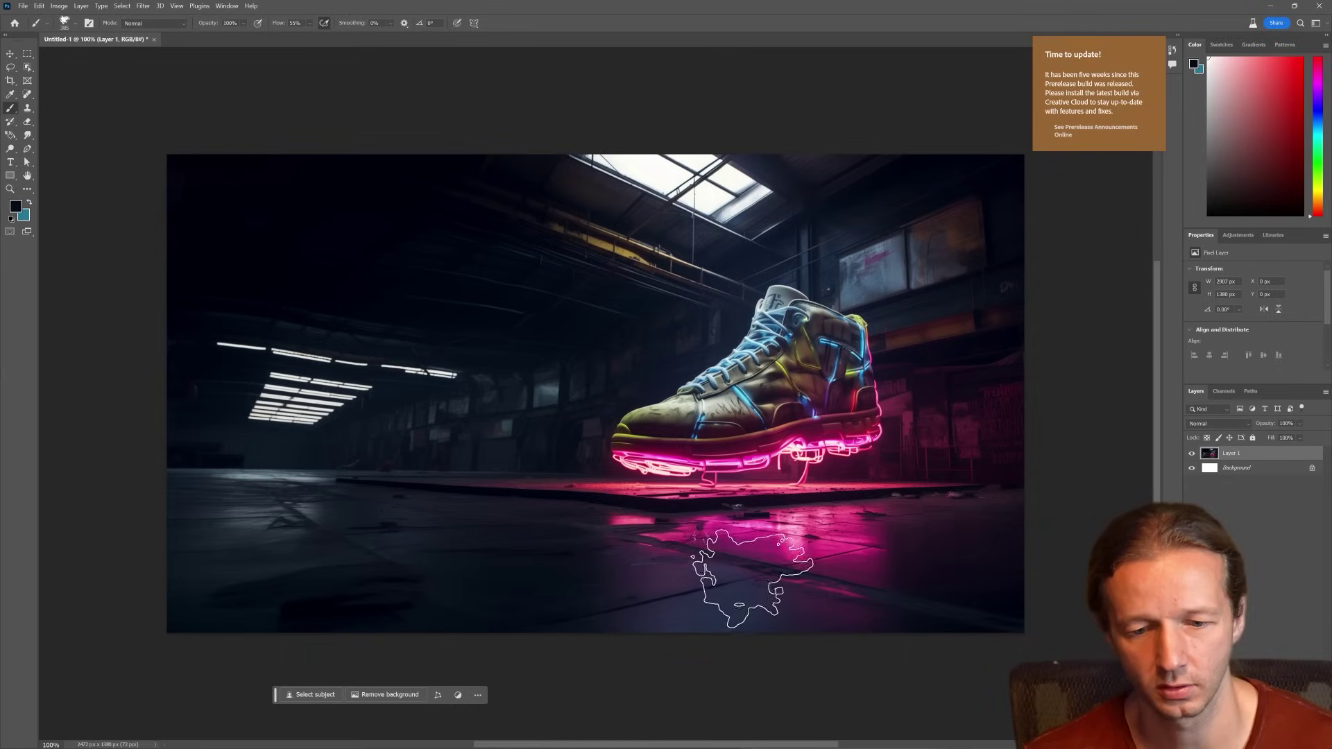
{"action": "mouse_move", "coordinate": [751, 579]}
{"action": "left_mouse_down"}
{"action": "mouse_move", "coordinate": [827, 549]}
{"action": "mouse_move", "coordinate": [873, 565]}
{"action": "mouse_move", "coordinate": [725, 548]}
{"action": "mouse_move", "coordinate": [625, 585]}
{"action": "mouse_move", "coordinate": [803, 578]}
{"action": "left_mouse_up"}
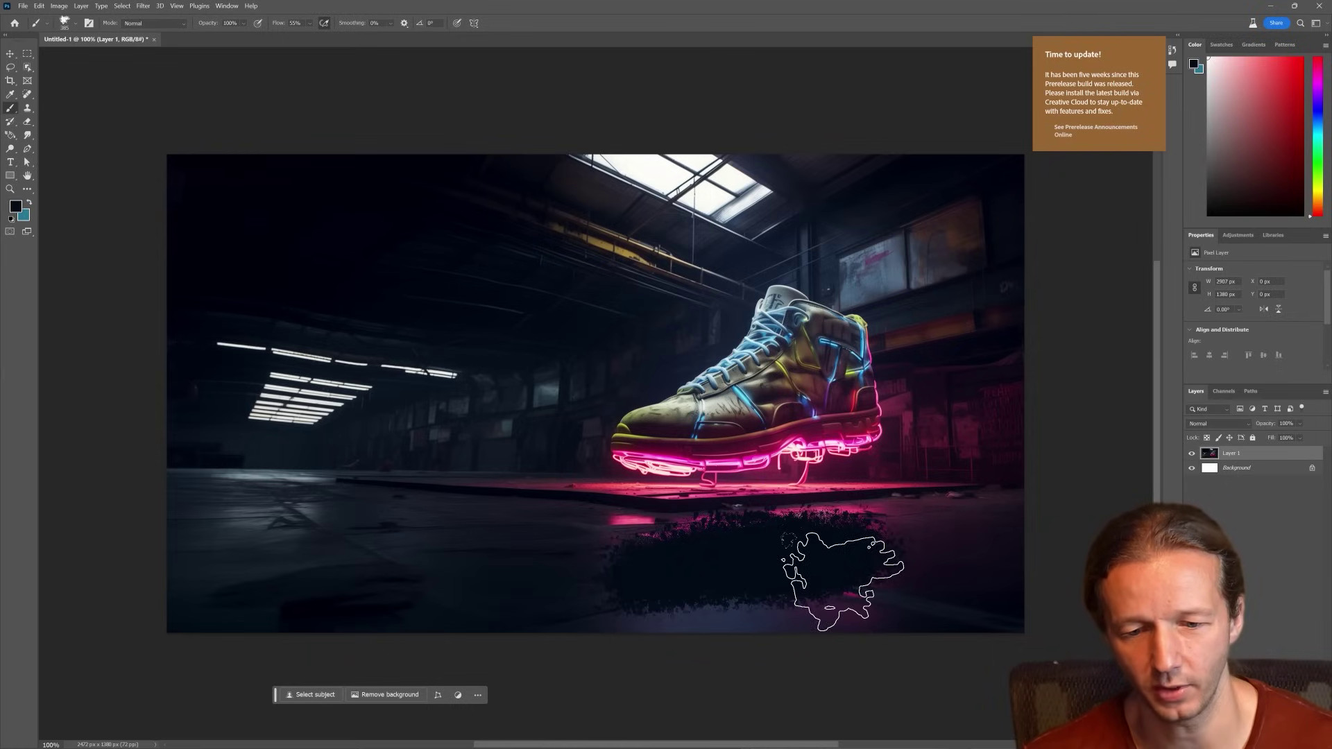
{"action": "key", "text": "ctrl+z"}
Set the brush size to 700 px and paint a large dark scatter stroke under the shoe.
{"action": "left_click", "coordinate": [64, 24]}
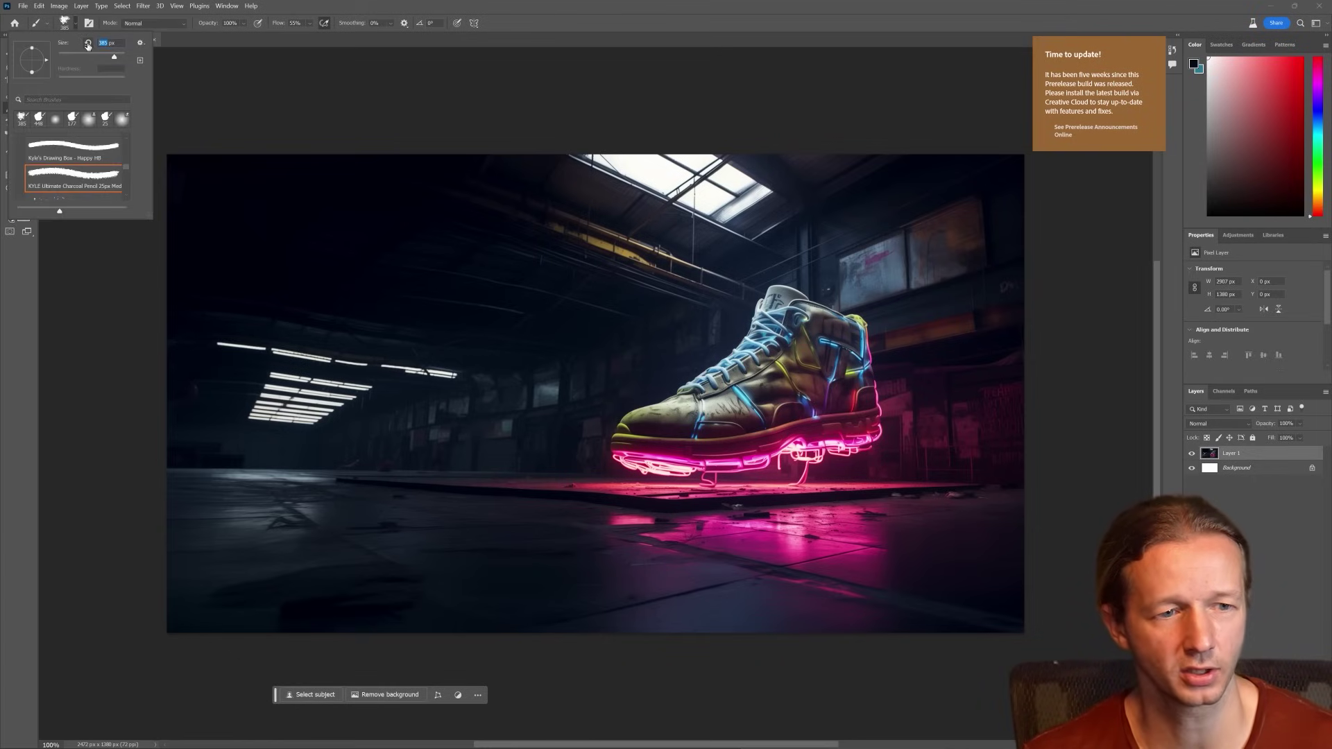
{"action": "type", "text": "700"}
{"action": "key", "text": "Return"}
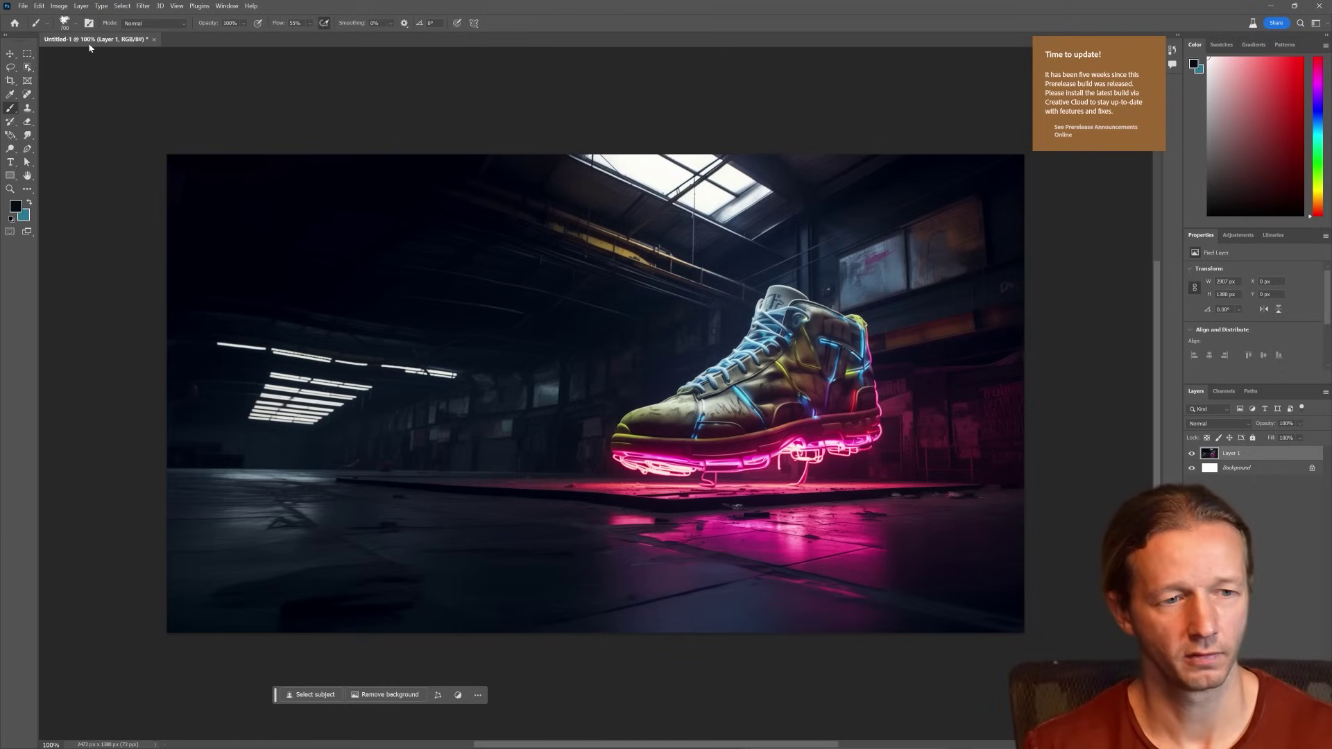
{"action": "left_click_drag", "start_coordinate": [676, 579], "coordinate": [877, 595]}
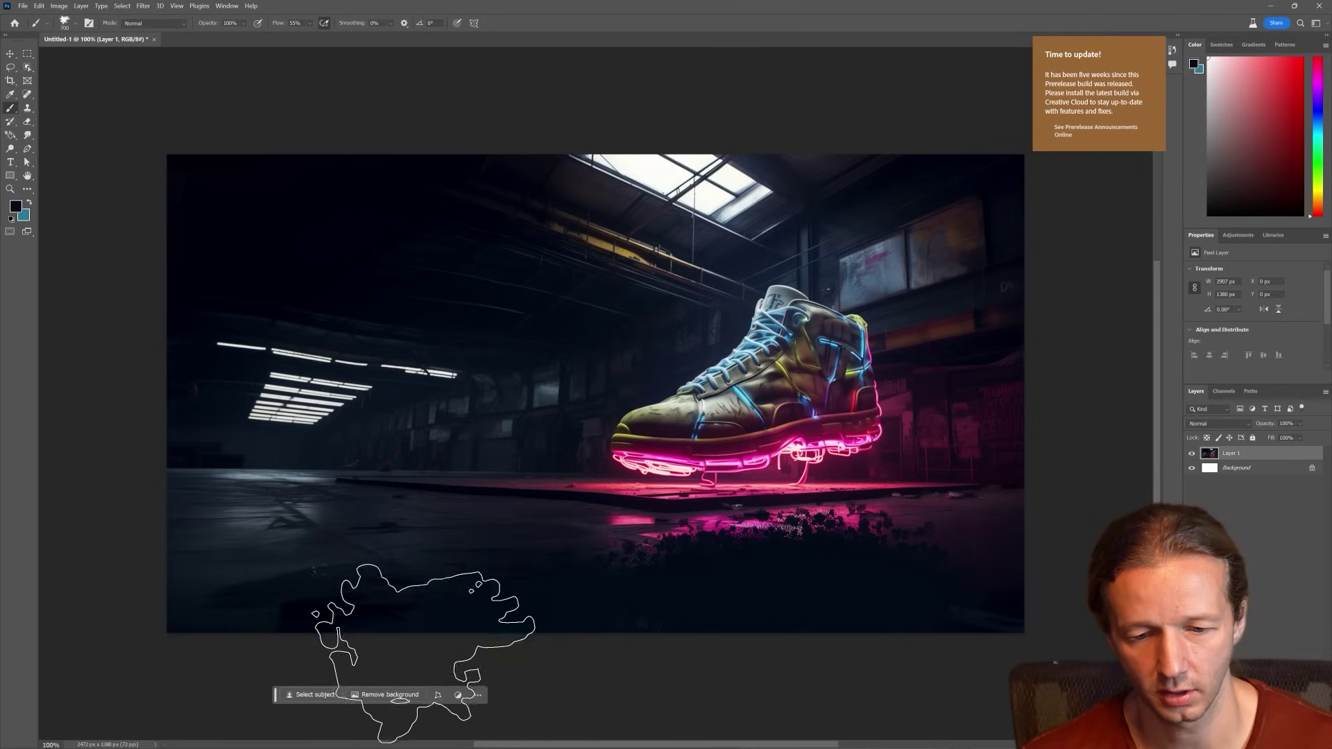
{"action": "key", "text": "ctrl+z"}
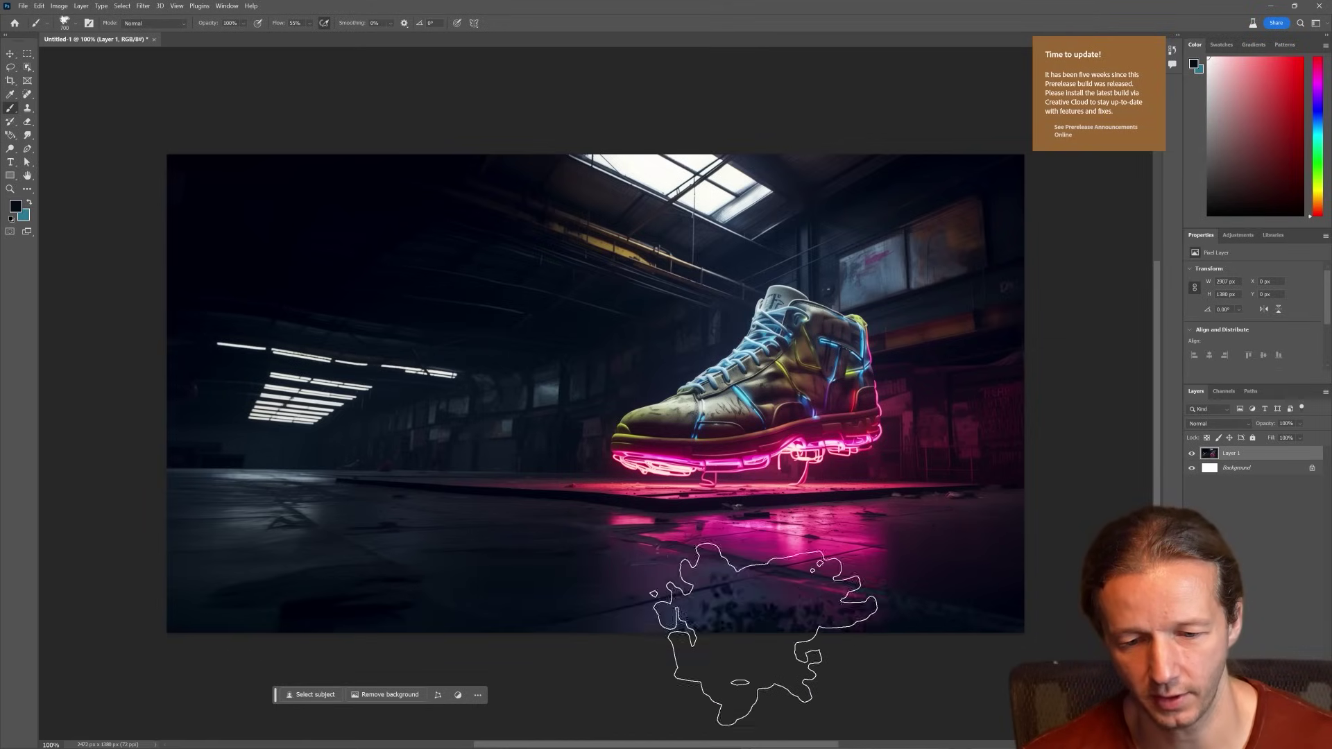
{"action": "left_click_drag", "start_coordinate": [699, 594], "coordinate": [684, 609]}
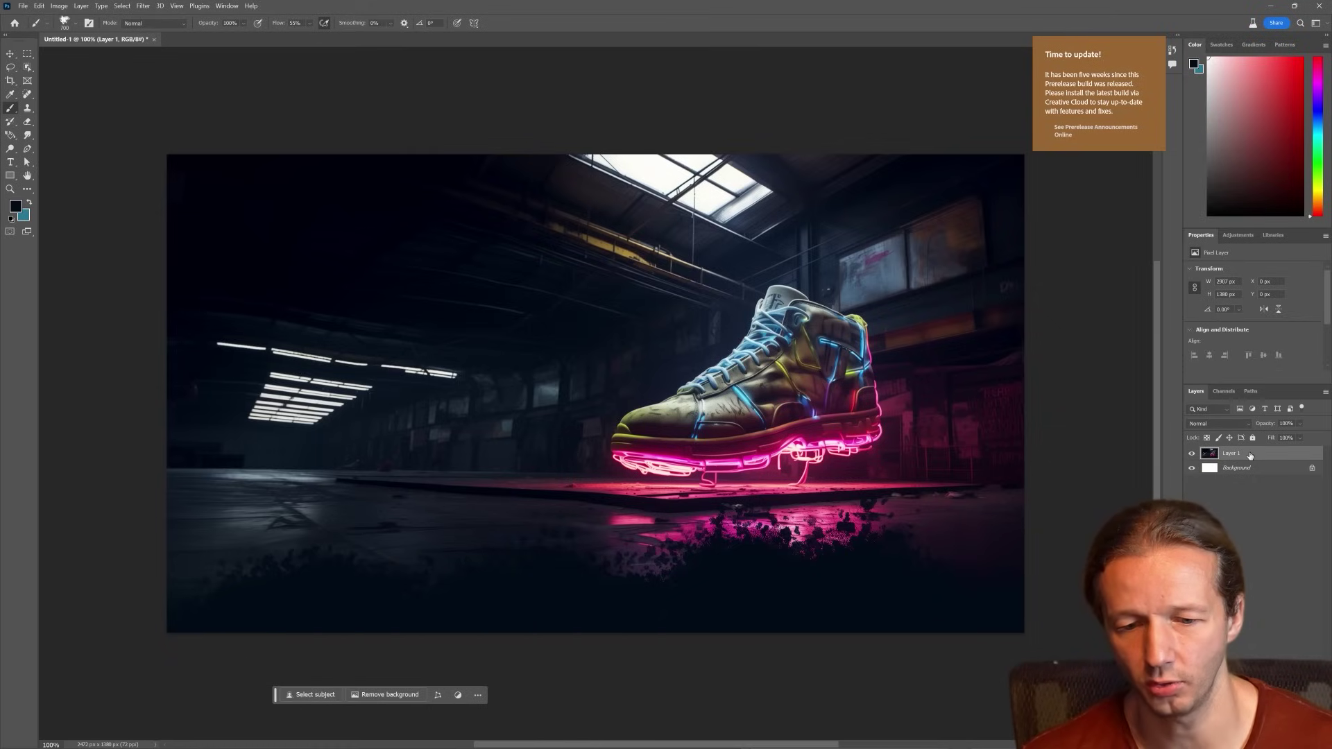
Undo the earlier strokes, add a new layer, and paint dark scattered strokes across the lower floor.
{"action": "key", "text": "ctrl+z"}
{"action": "key", "text": "ctrl+shift+alt+n"}
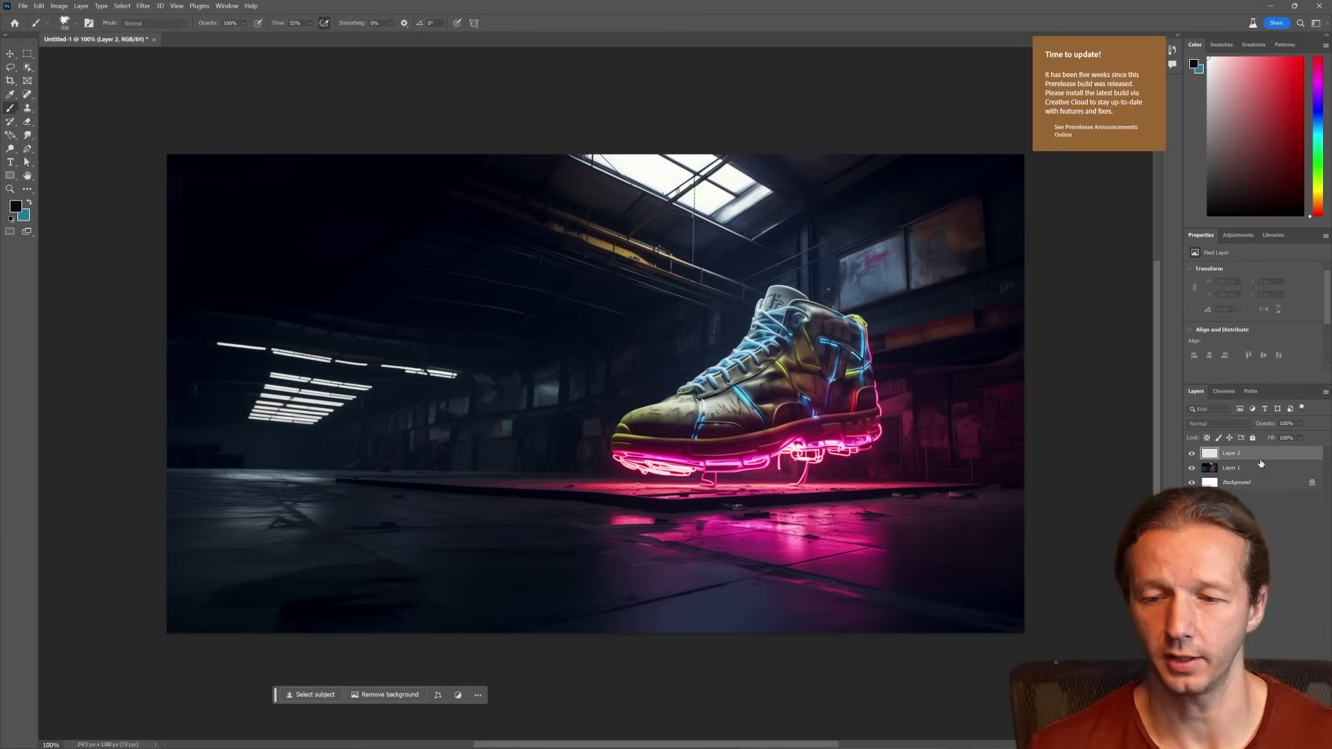
{"action": "mouse_move", "coordinate": [701, 655]}
{"action": "left_mouse_down"}
{"action": "mouse_move", "coordinate": [763, 645]}
{"action": "mouse_move", "coordinate": [659, 648]}
{"action": "left_mouse_up"}
{"action": "mouse_move", "coordinate": [956, 652]}
{"action": "left_mouse_down"}
{"action": "mouse_move", "coordinate": [602, 704]}
{"action": "mouse_move", "coordinate": [253, 660]}
{"action": "mouse_move", "coordinate": [1110, 659]}
{"action": "left_mouse_up"}
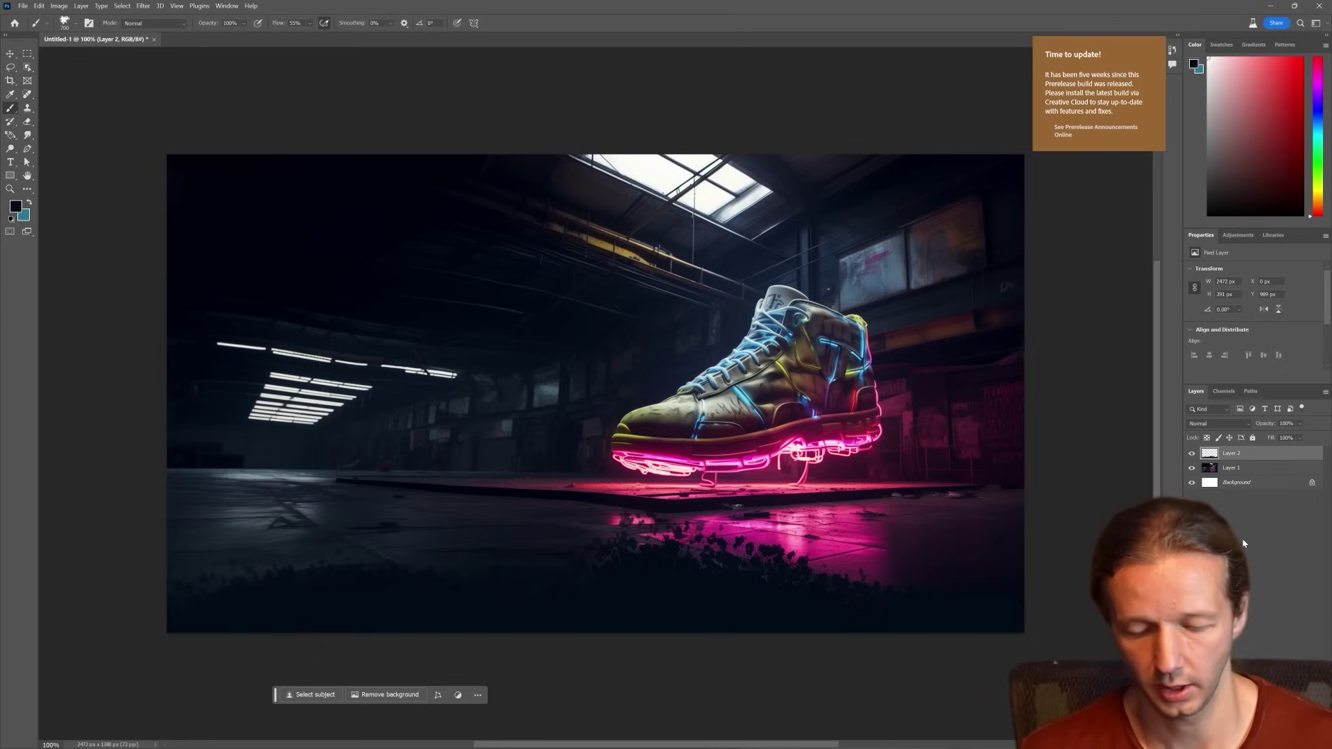
Add Layers 3 and 4, delete Layer 4's black paint, and paint dark strokes on Layer 3.
{"action": "key", "text": "ctrl+shift+n"}
{"action": "key", "text": "Return"}
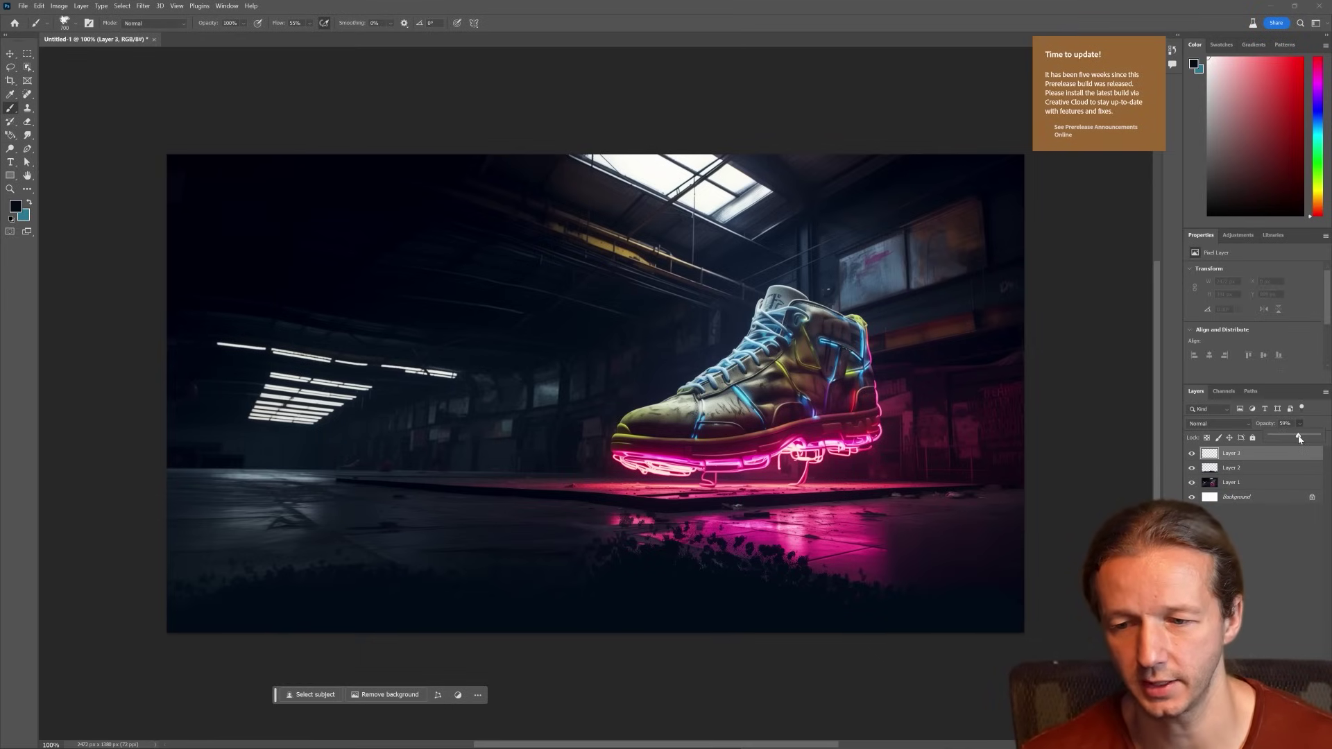
{"action": "key", "text": "ctrl+shift+alt+n"}
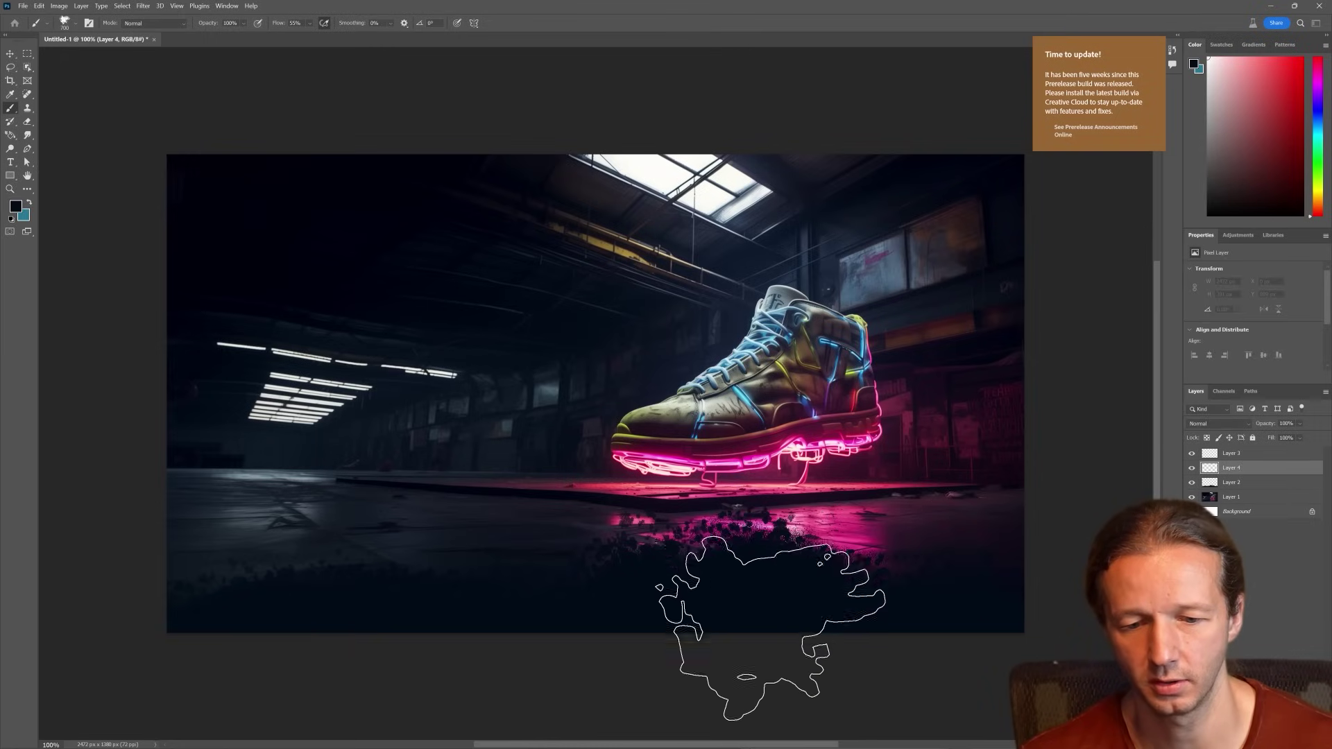
{"action": "mouse_move", "coordinate": [769, 627]}
{"action": "left_mouse_down"}
{"action": "mouse_move", "coordinate": [580, 639]}
{"action": "mouse_move", "coordinate": [357, 610]}
{"action": "mouse_move", "coordinate": [401, 645]}
{"action": "left_mouse_up"}
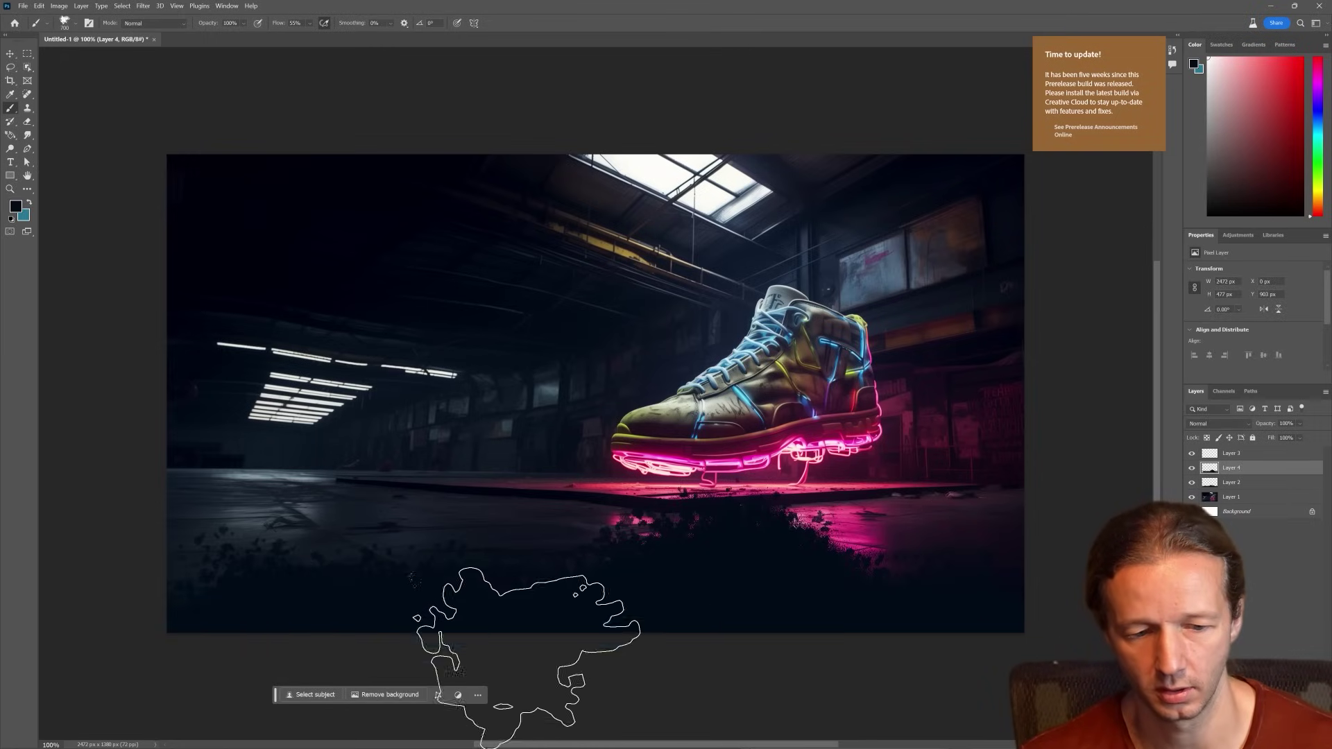
{"action": "key", "text": "ctrl+bracketleft"}
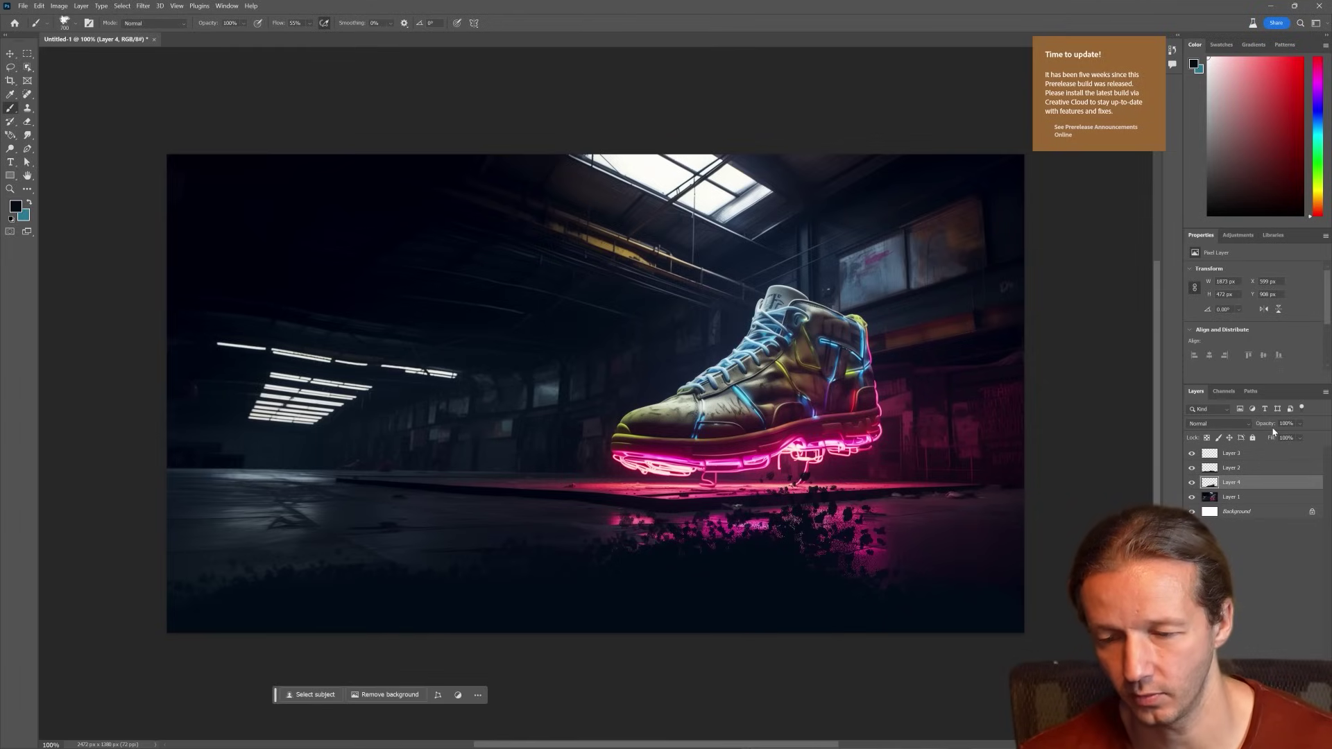
{"action": "key", "text": "Delete"}
{"action": "left_click", "coordinate": [1231, 452]}
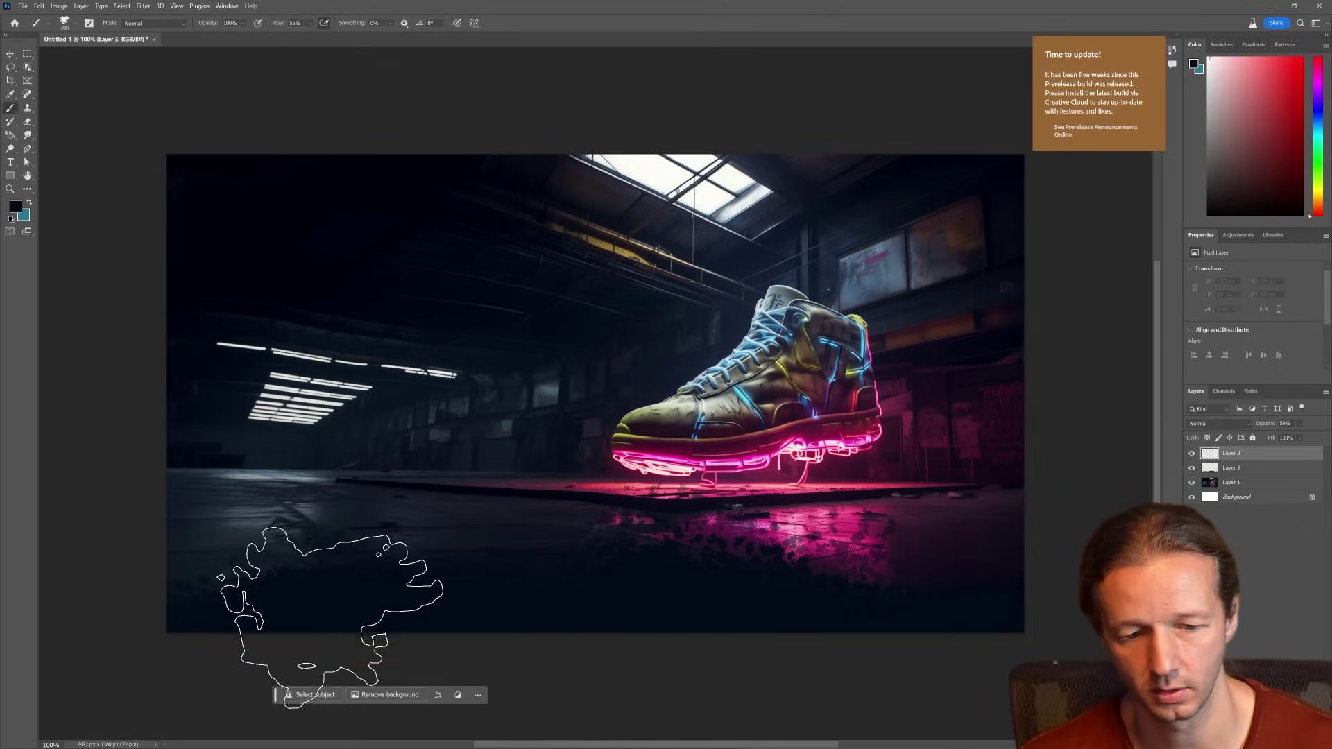
{"action": "left_click_drag", "start_coordinate": [784, 666], "coordinate": [1020, 652]}
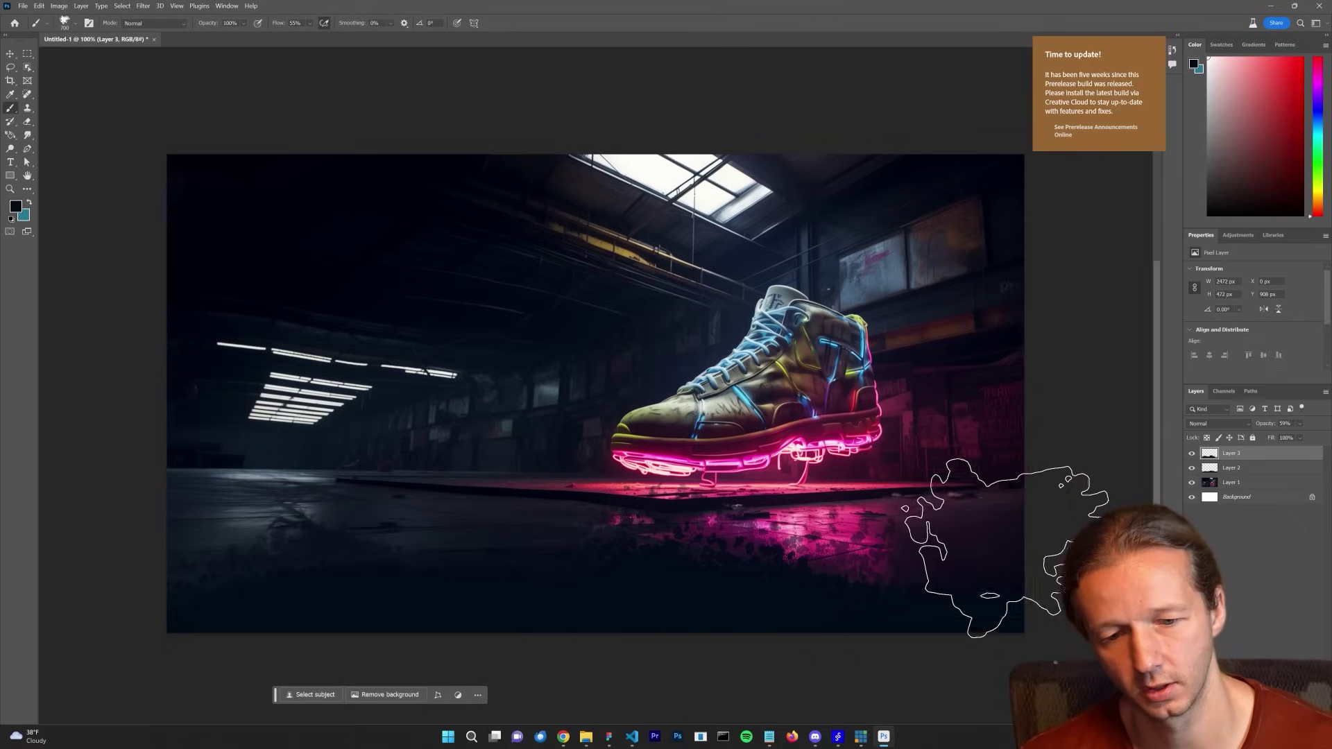
Select the whole Photoshop image and paste it over Image 1 on the Figma slide.
{"action": "key", "text": "ctrl+a"}
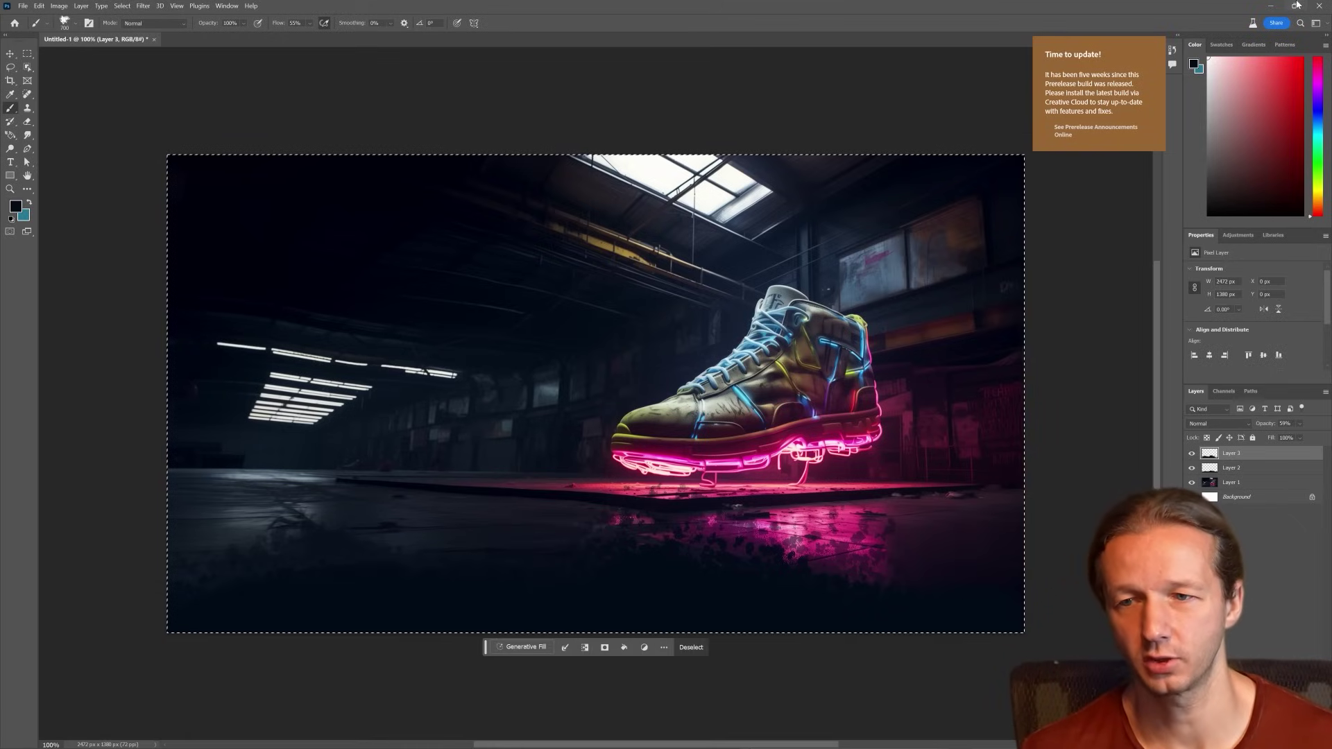
{"action": "left_click", "coordinate": [1270, 5]}
{"action": "left_click", "coordinate": [772, 422]}
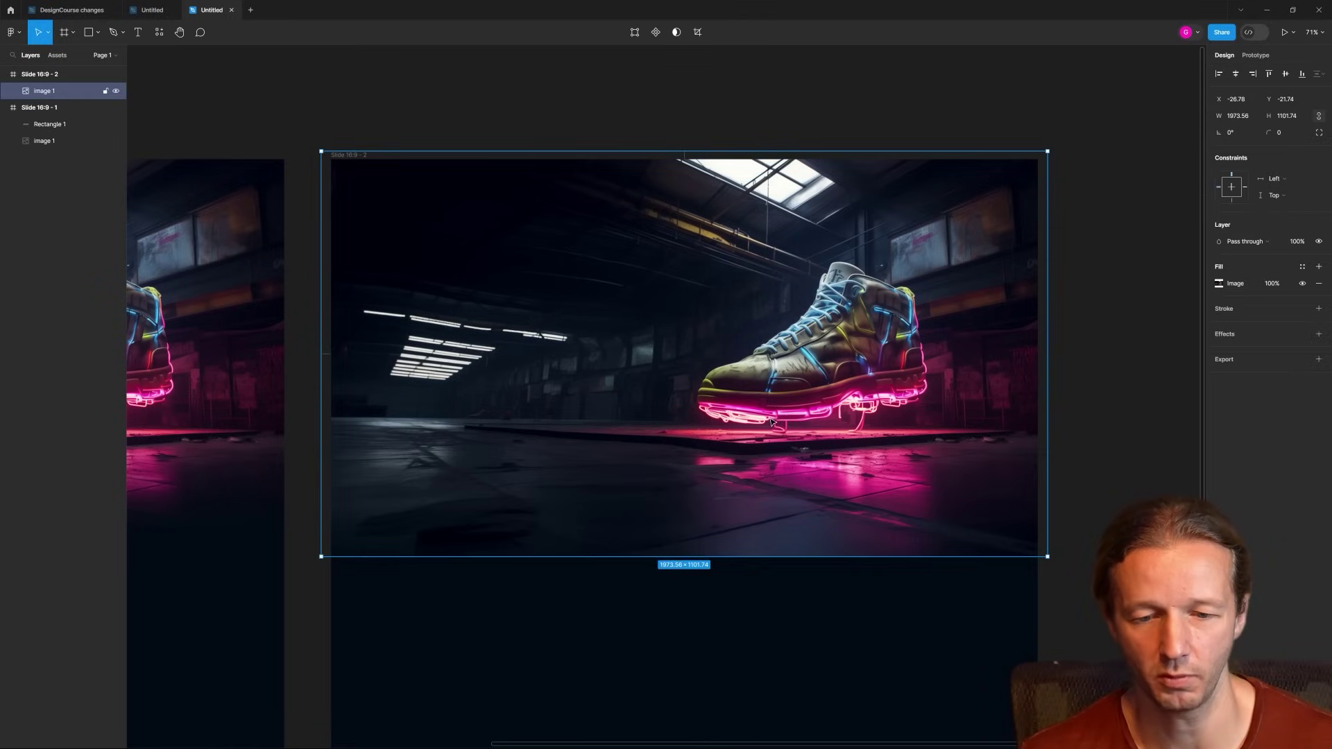
{"action": "key", "text": "ctrl+v"}
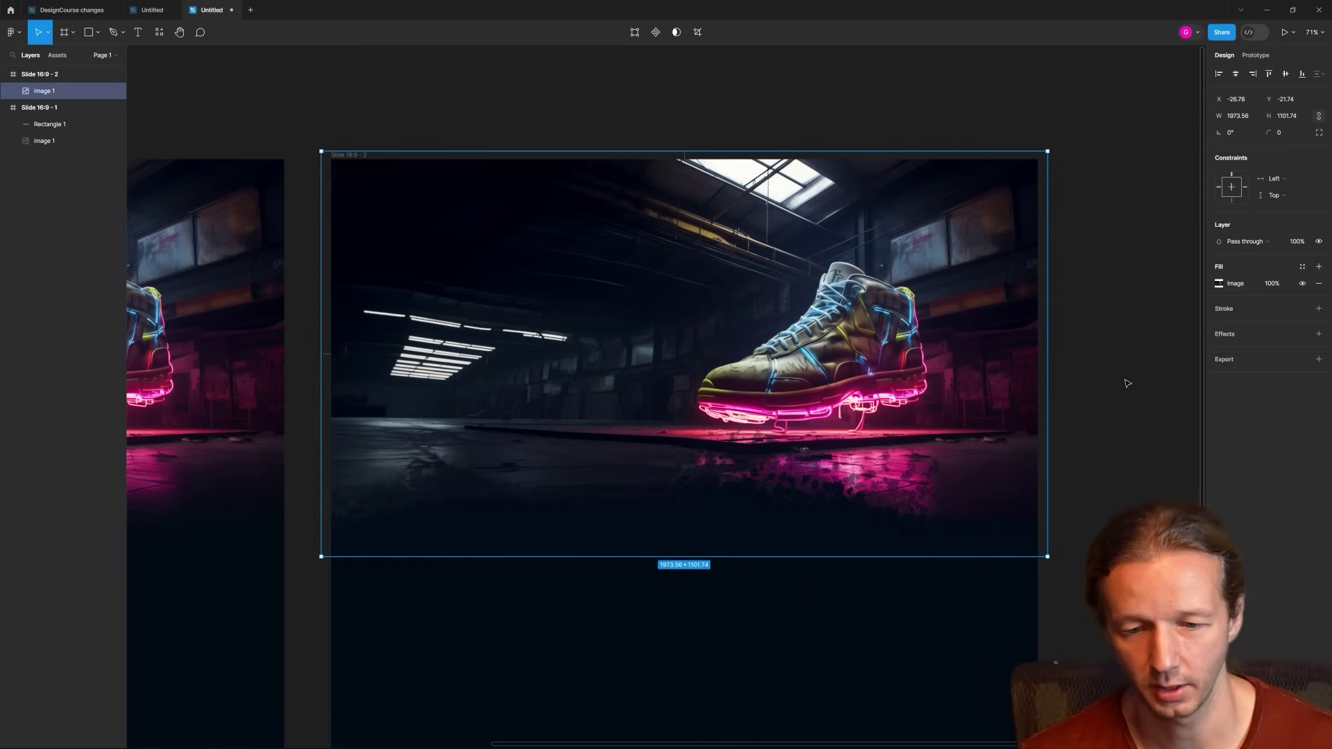
{"action": "left_click", "coordinate": [1127, 383]}
Copy the Slide 16:9 - 2 frame's 010A13 fill colour.
{"action": "scroll", "coordinate": [1103, 388], "scroll_direction": "down", "scroll_amount": 5}
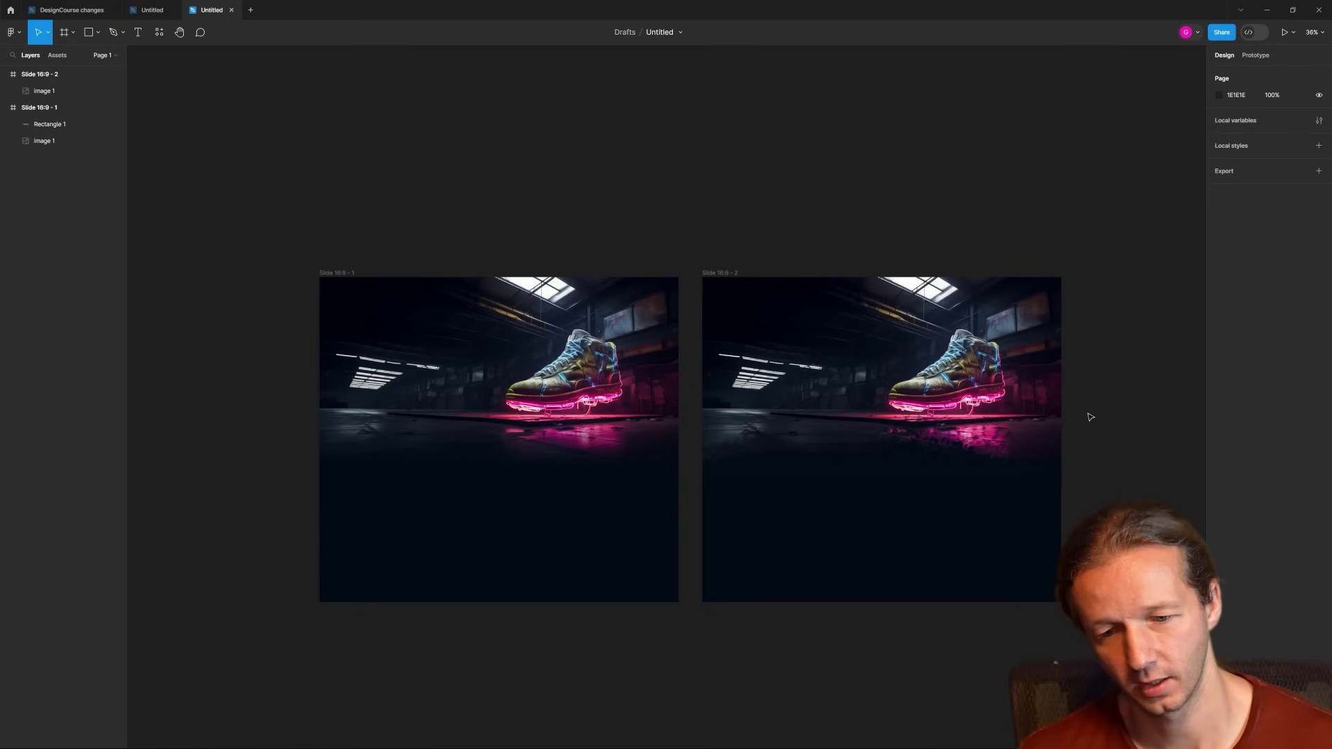
{"action": "scroll", "coordinate": [1072, 421], "scroll_direction": "up", "scroll_amount": 6}
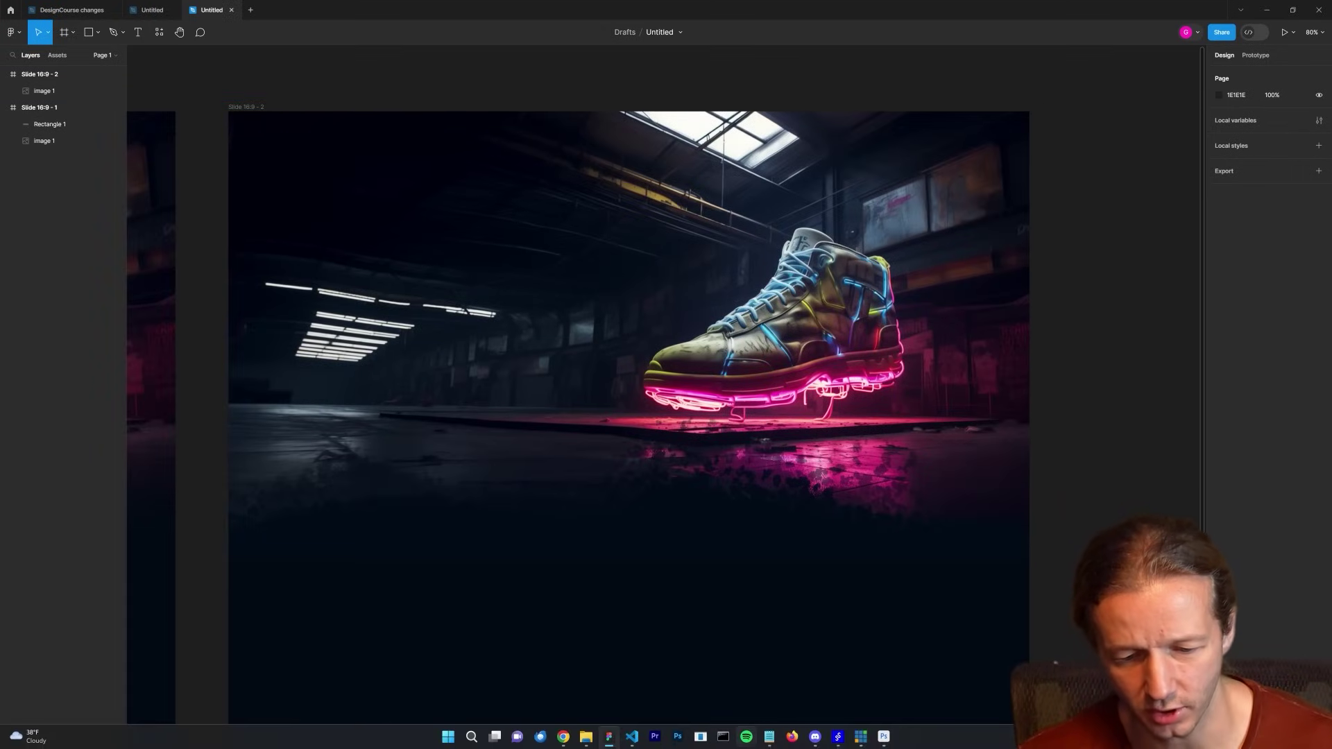
{"action": "left_click", "coordinate": [255, 109]}
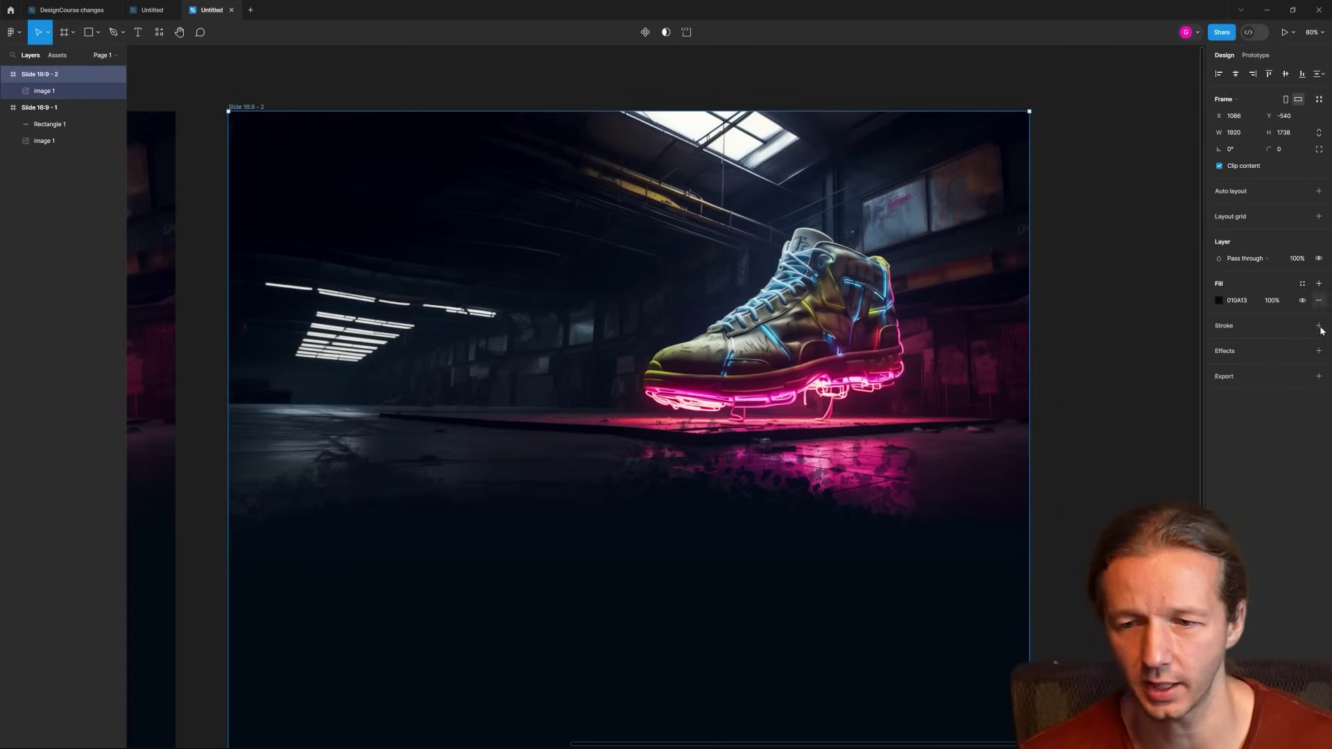
{"action": "left_click", "coordinate": [1236, 302]}
{"action": "key", "text": "ctrl+c"}
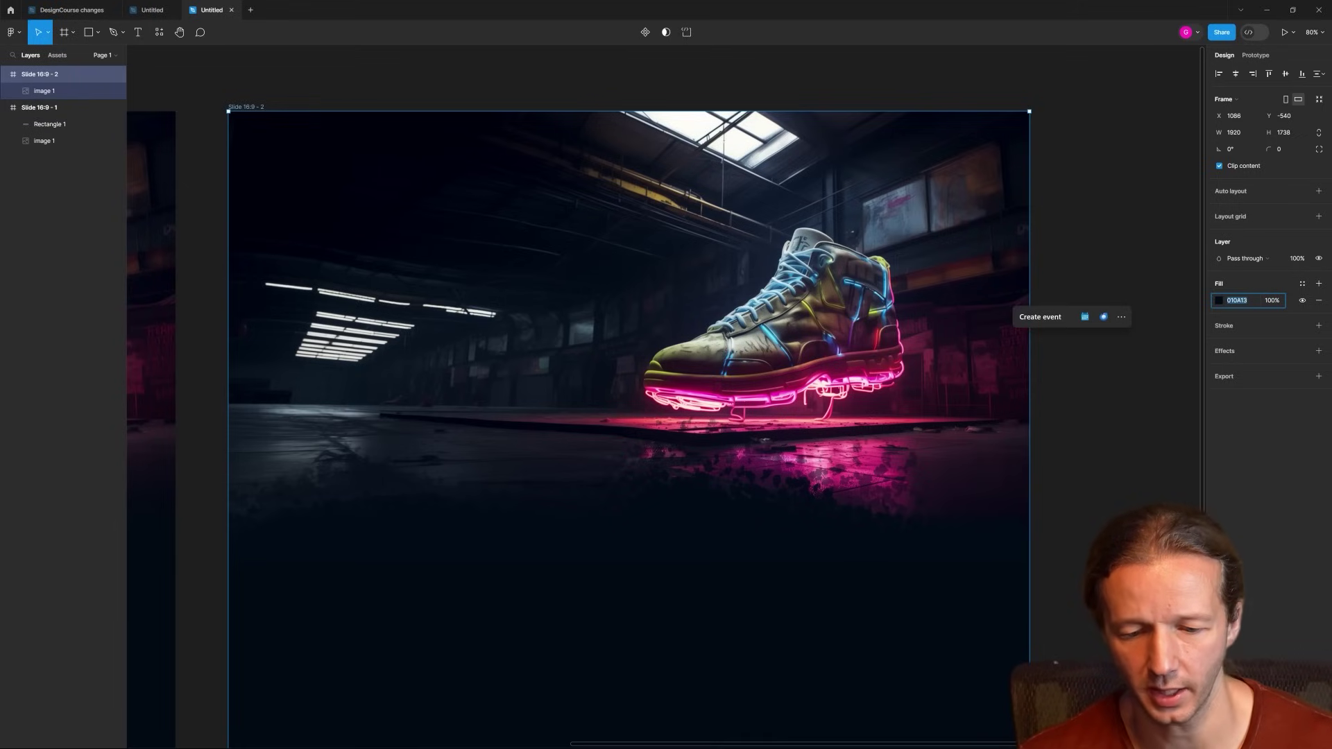
{"action": "key", "text": "super"}
Hide Layer 3, pick a dark brush colour, and paint foliage-like shadow shapes across the floor.
{"action": "left_click", "coordinate": [821, 741]}
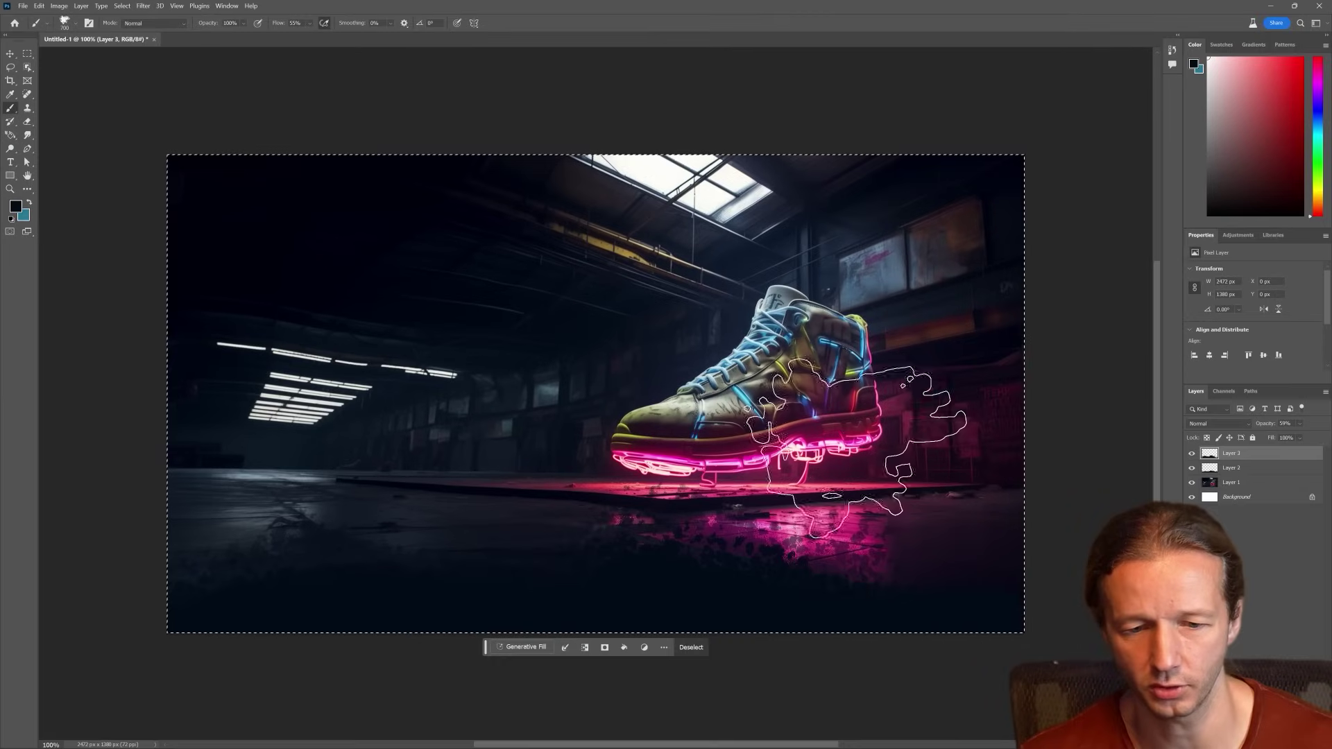
{"action": "left_click", "coordinate": [1191, 453]}
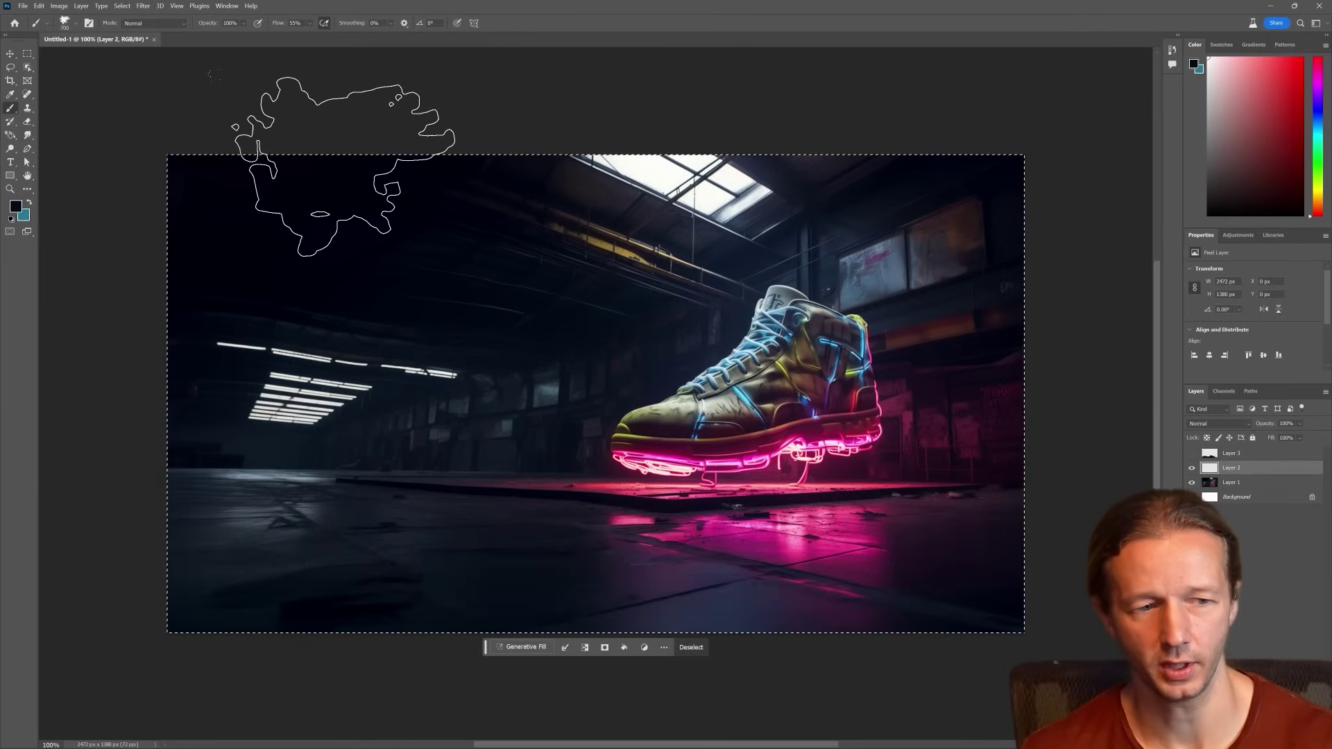
{"action": "left_click", "coordinate": [15, 206]}
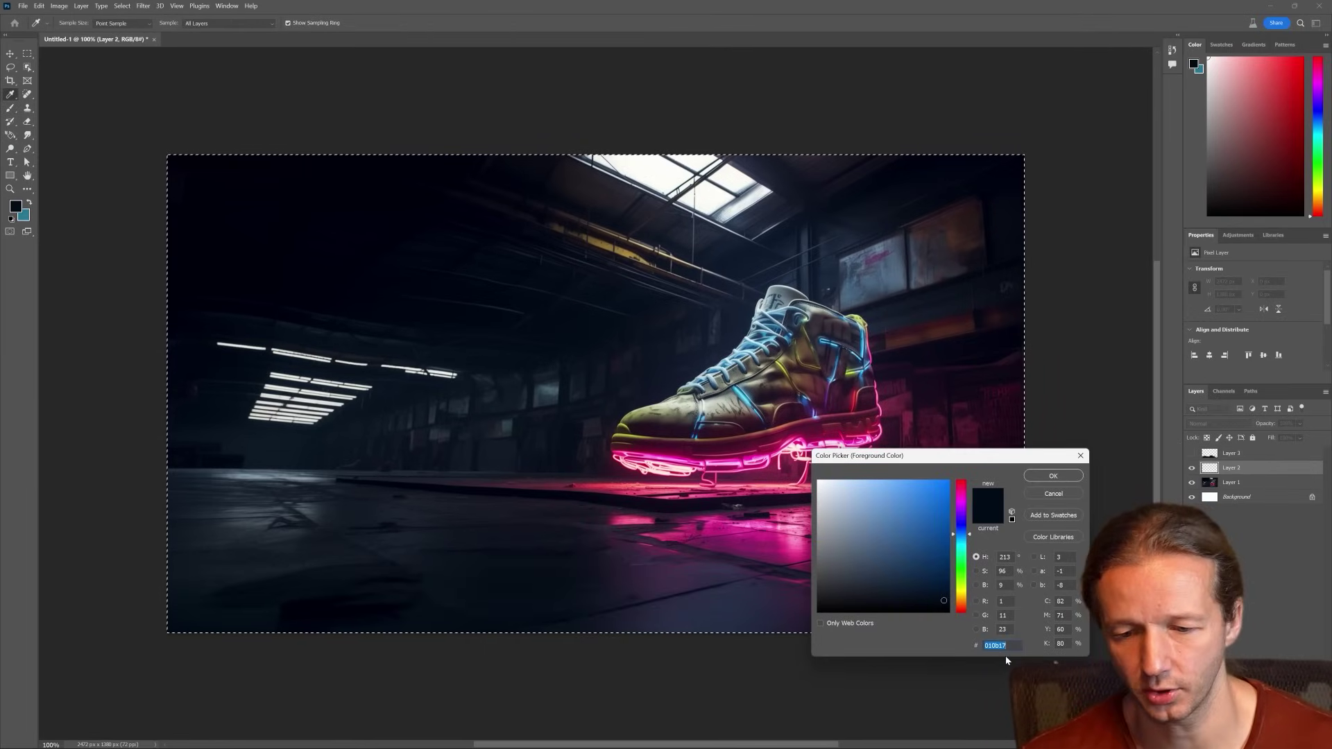
{"action": "left_click", "coordinate": [1053, 476]}
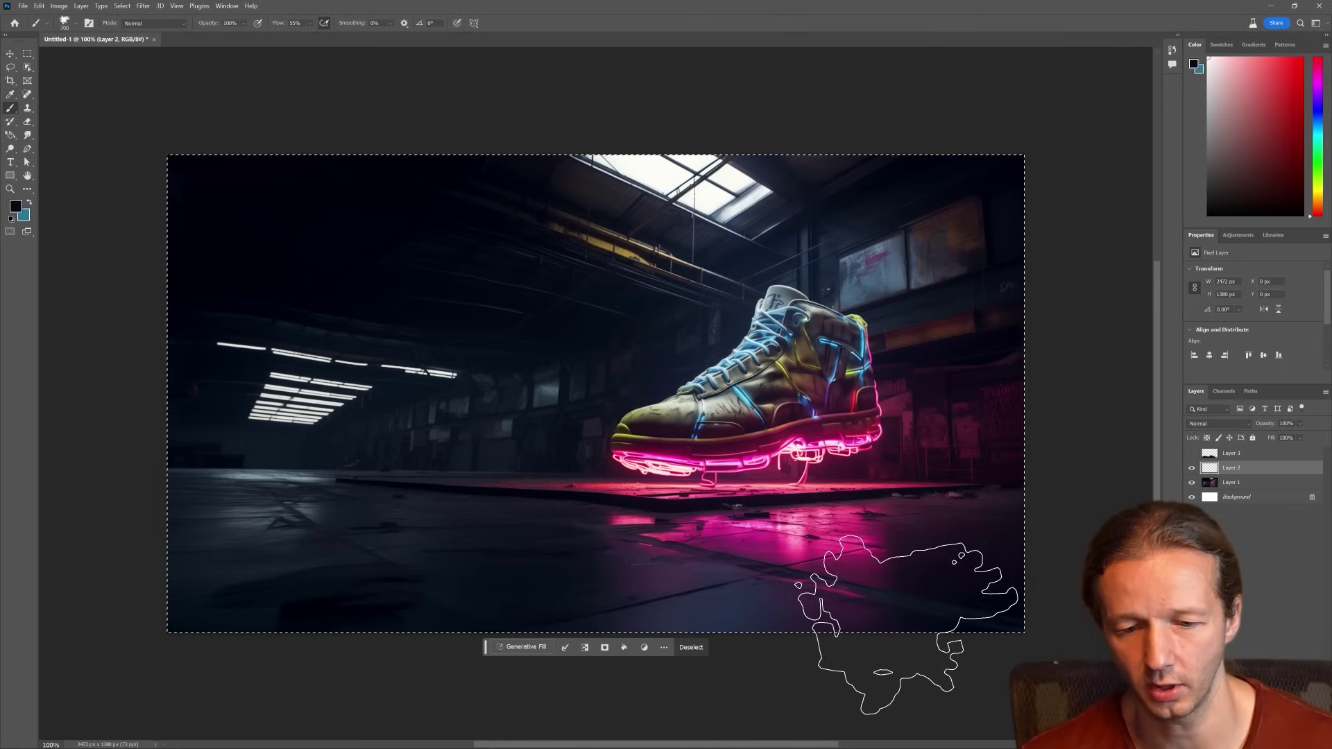
{"action": "key", "text": "ctrl+d"}
{"action": "mouse_move", "coordinate": [936, 652]}
{"action": "left_mouse_down"}
{"action": "mouse_move", "coordinate": [854, 641]}
{"action": "mouse_move", "coordinate": [783, 616]}
{"action": "mouse_move", "coordinate": [761, 577]}
{"action": "mouse_move", "coordinate": [697, 581]}
{"action": "mouse_move", "coordinate": [617, 626]}
{"action": "mouse_move", "coordinate": [378, 609]}
{"action": "mouse_move", "coordinate": [281, 648]}
{"action": "mouse_move", "coordinate": [263, 628]}
{"action": "left_mouse_up"}
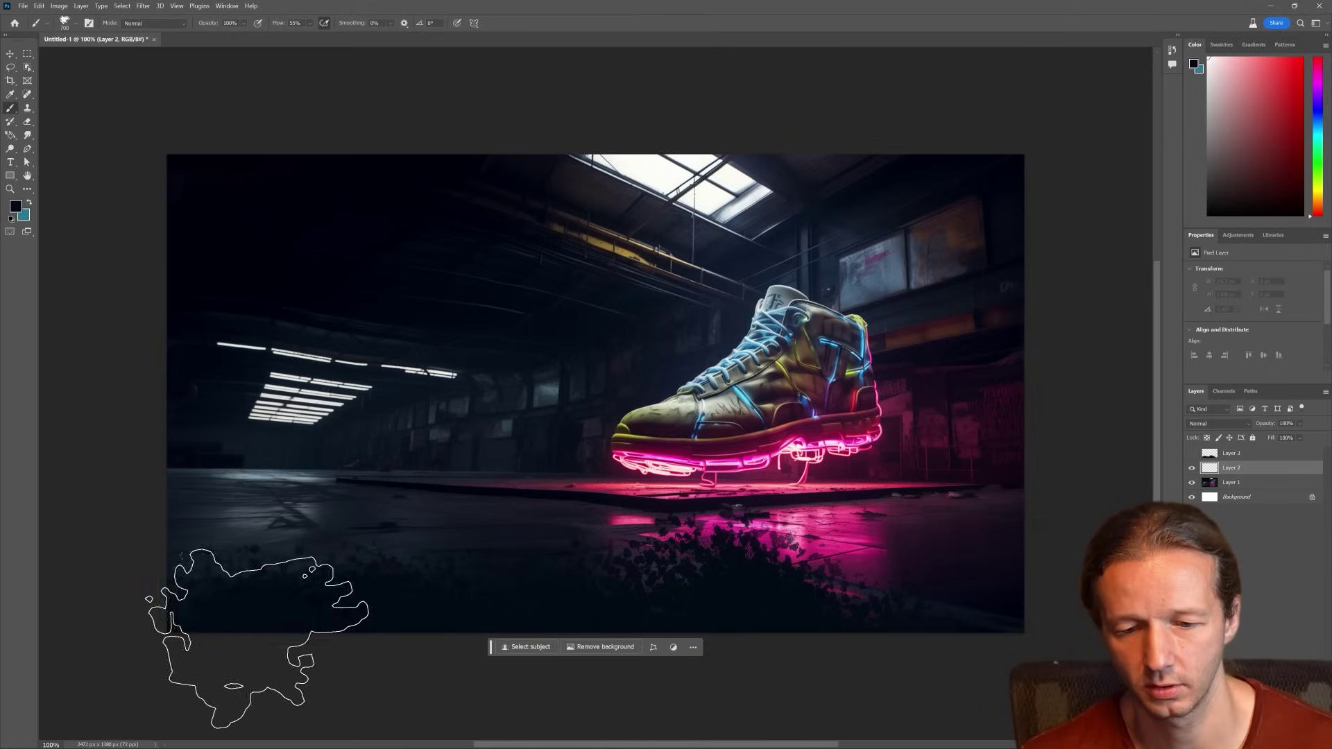
{"action": "left_click", "coordinate": [1191, 454]}
{"action": "key", "text": "ctrl+d"}
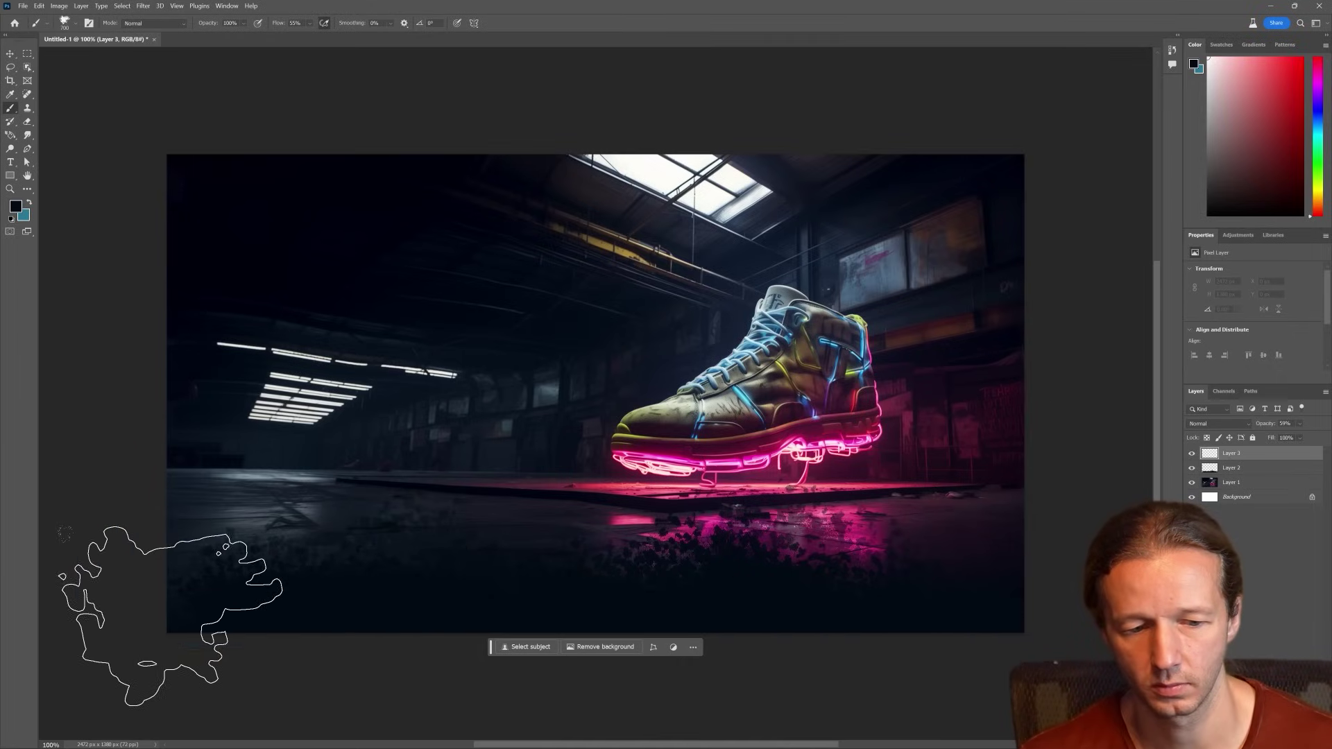
{"action": "key", "text": "ctrl+a"}
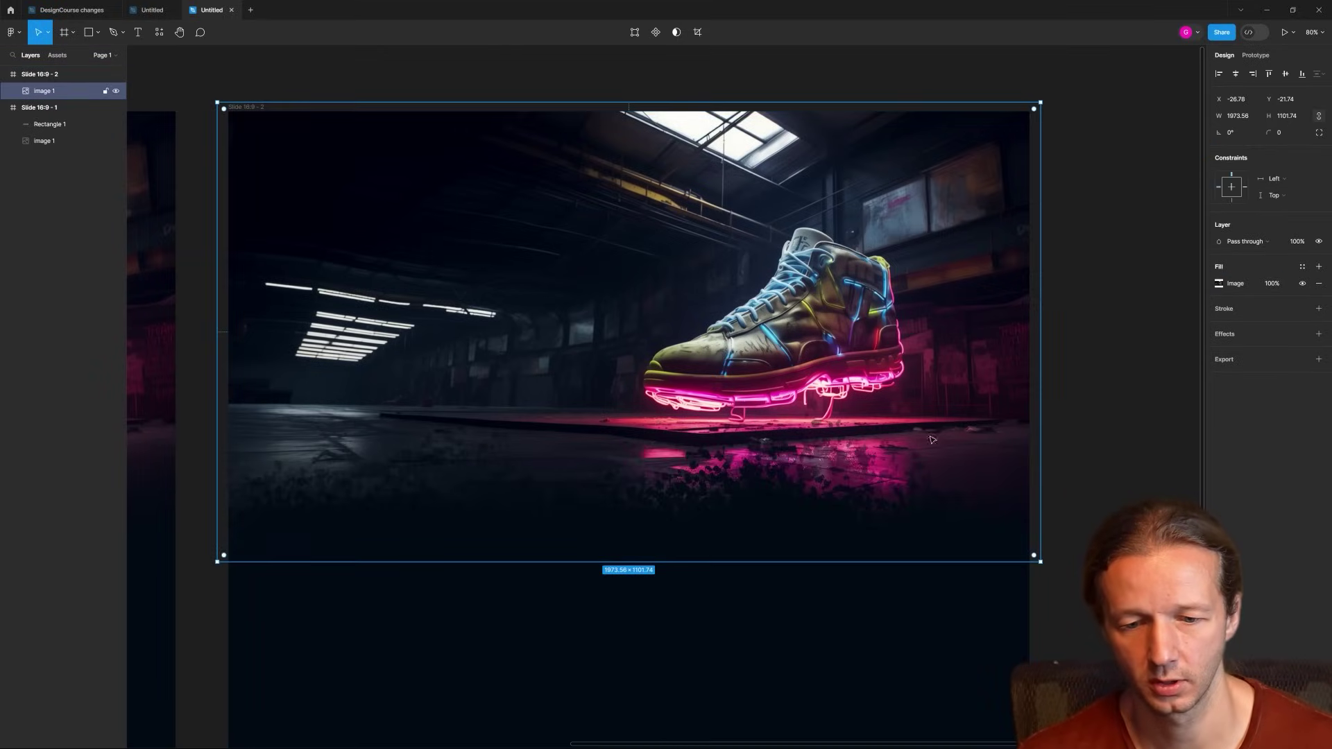
{"action": "left_click", "coordinate": [1110, 421]}
{"action": "scroll", "coordinate": [1074, 392], "scroll_direction": "down", "scroll_amount": 5}
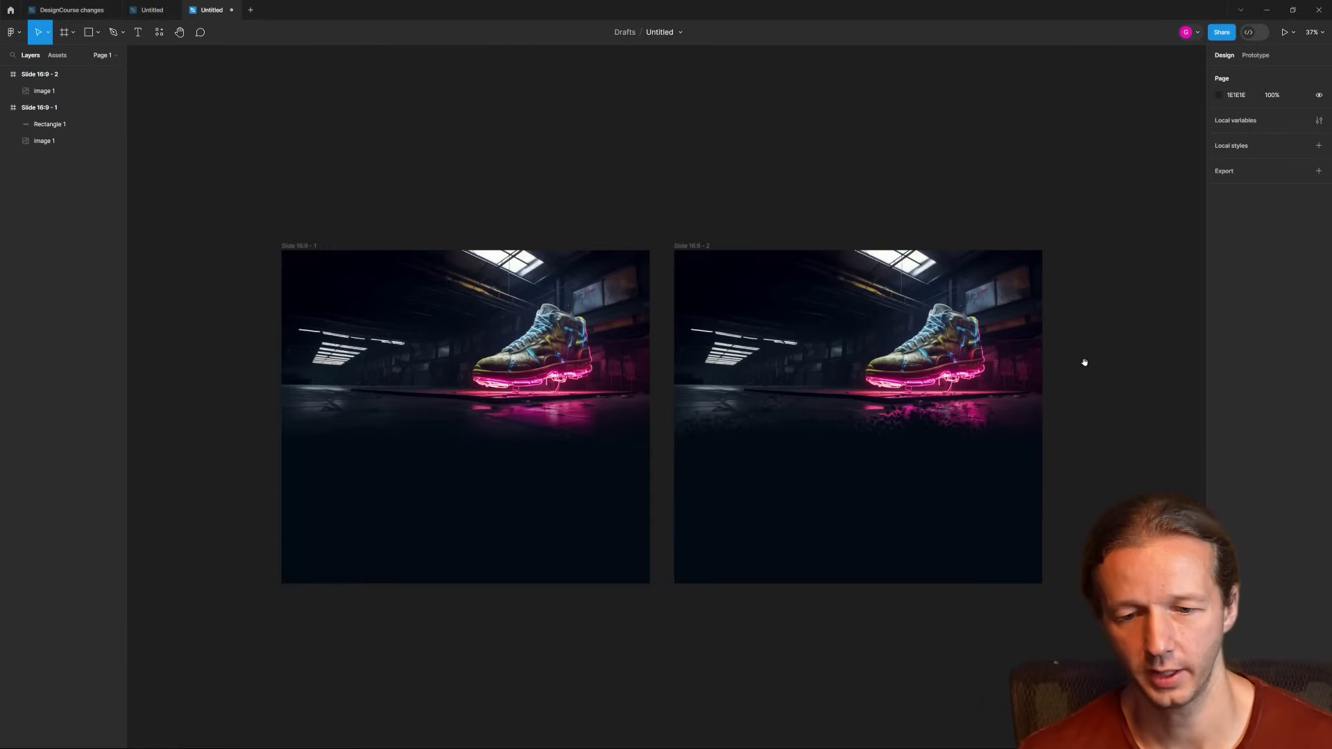
{"action": "left_click_drag", "start_coordinate": [1084, 360], "coordinate": [1055, 342]}
{"action": "scroll", "coordinate": [468, 340], "scroll_direction": "up", "scroll_amount": 3}
{"action": "left_click_drag", "start_coordinate": [833, 458], "coordinate": [599, 482]}
{"action": "scroll", "coordinate": [598, 416], "scroll_direction": "up", "scroll_amount": 4}
{"action": "scroll", "coordinate": [595, 328], "scroll_direction": "down", "scroll_amount": 1}
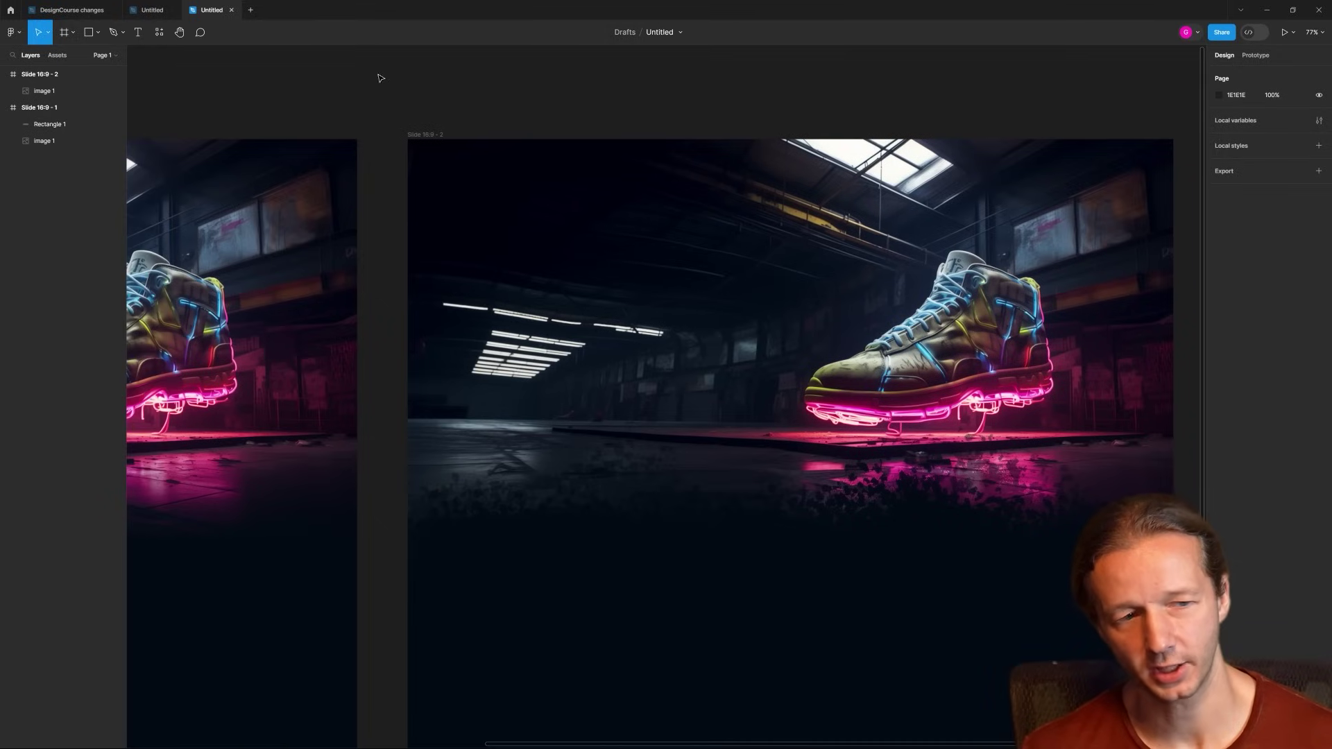
{"action": "left_click_drag", "start_coordinate": [377, 77], "coordinate": [176, 61]}
In the FithOne landing-page file, select the heading, description paragraph and FithOne logo.
{"action": "left_click", "coordinate": [153, 9]}
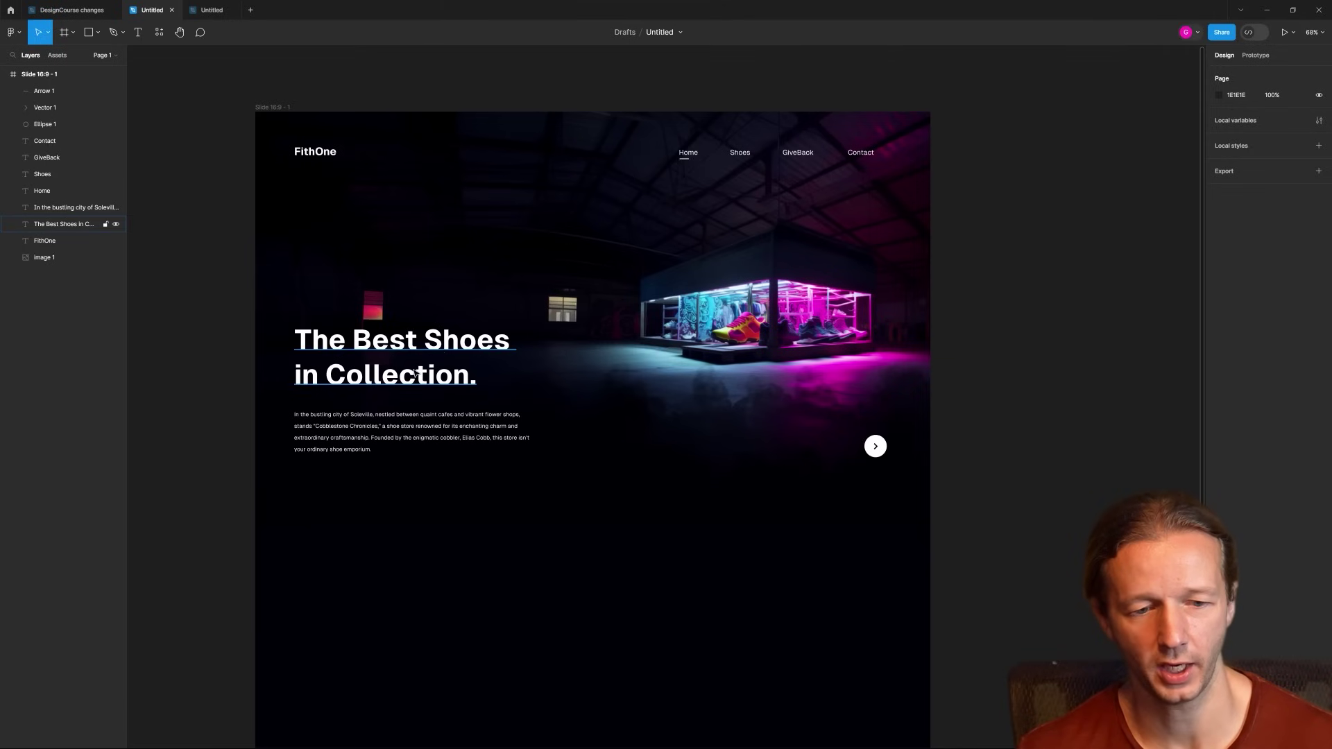
{"action": "scroll", "coordinate": [614, 245], "scroll_direction": "up", "scroll_amount": 3}
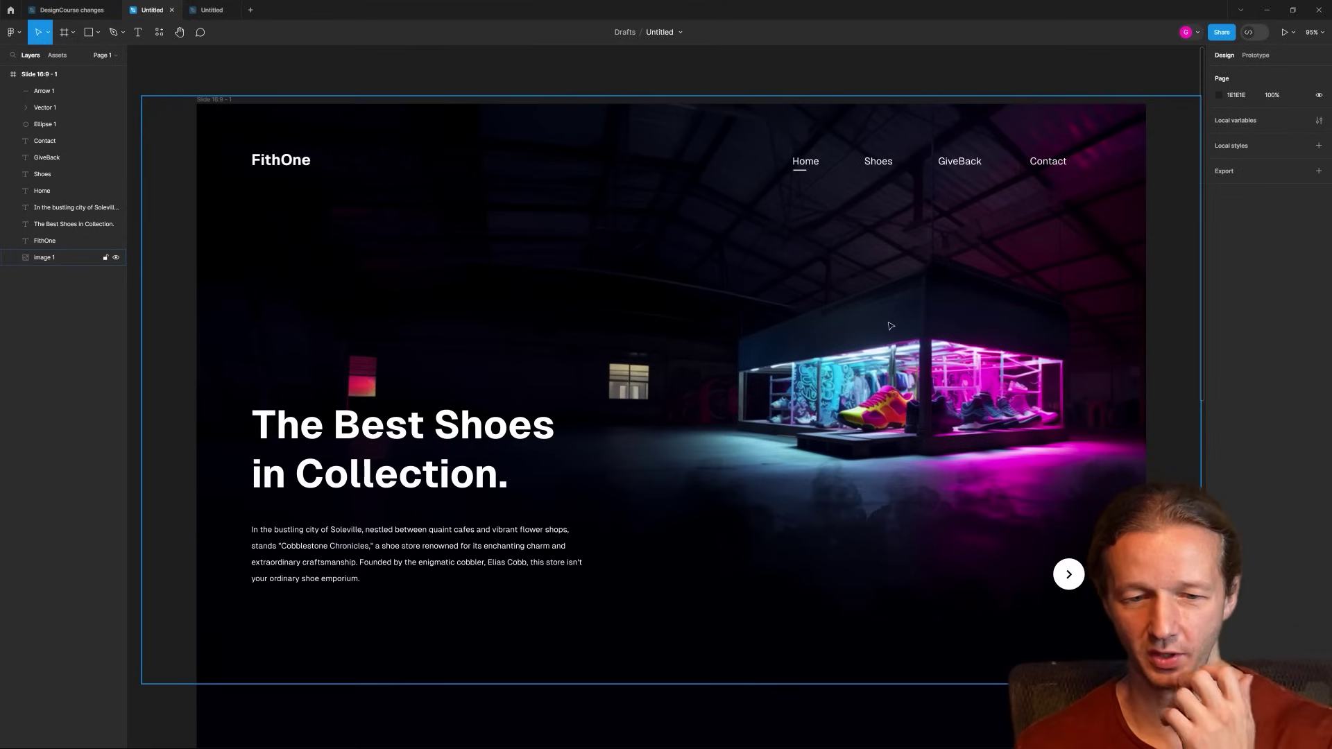
{"action": "left_click", "coordinate": [386, 465]}
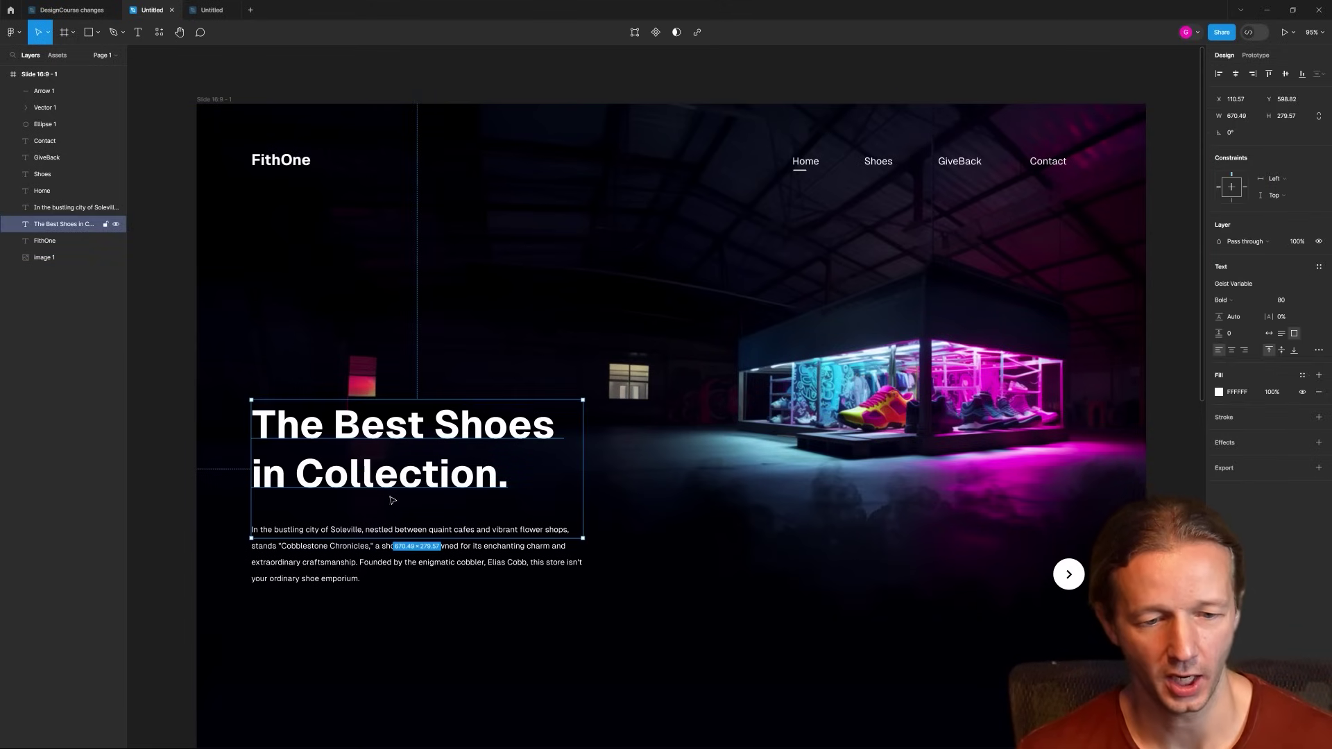
{"action": "left_click", "coordinate": [395, 547], "text": "shift"}
{"action": "left_click", "coordinate": [282, 159], "text": "shift"}
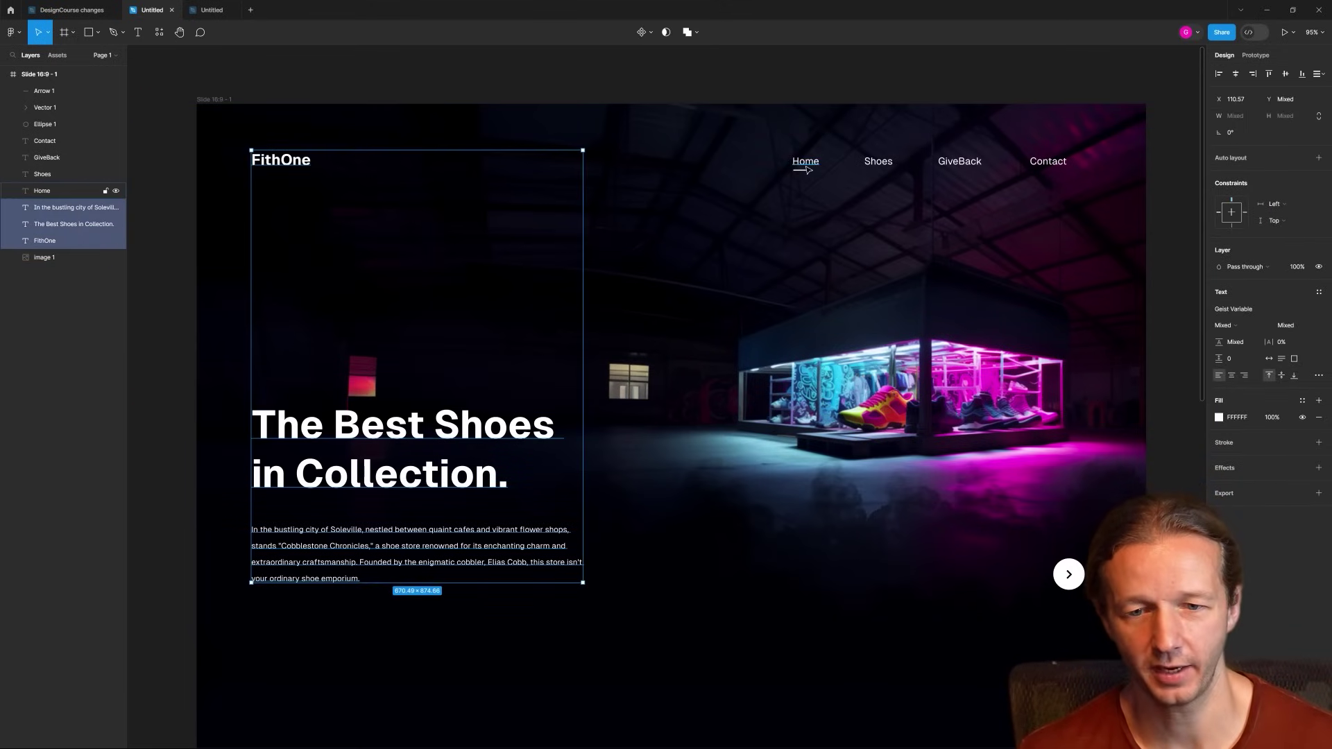
Add the Home underline, Shoes, GiveBack and Contact links, and the arrow button to the selection.
{"action": "left_click", "coordinate": [802, 169], "text": "shift"}
{"action": "left_click", "coordinate": [875, 162], "text": "shift"}
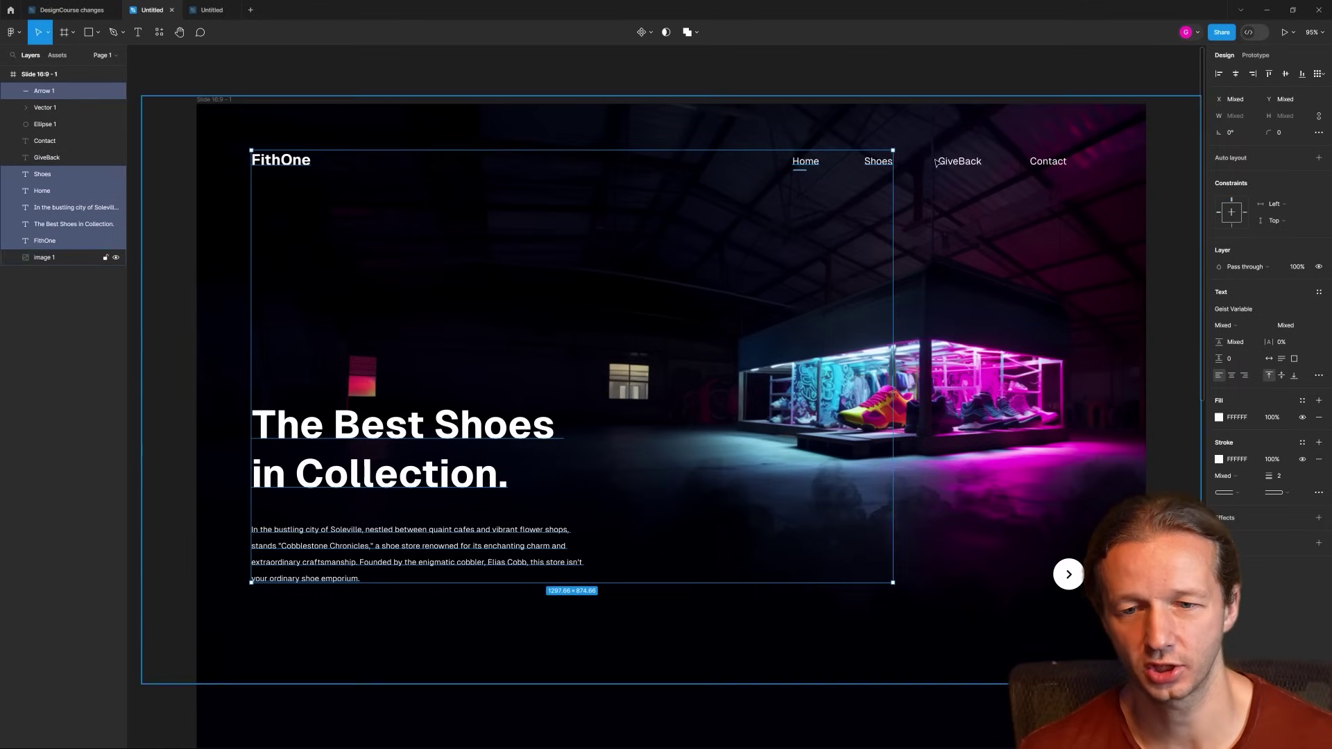
{"action": "left_click", "coordinate": [963, 163], "text": "shift"}
{"action": "left_click", "coordinate": [1048, 162], "text": "shift"}
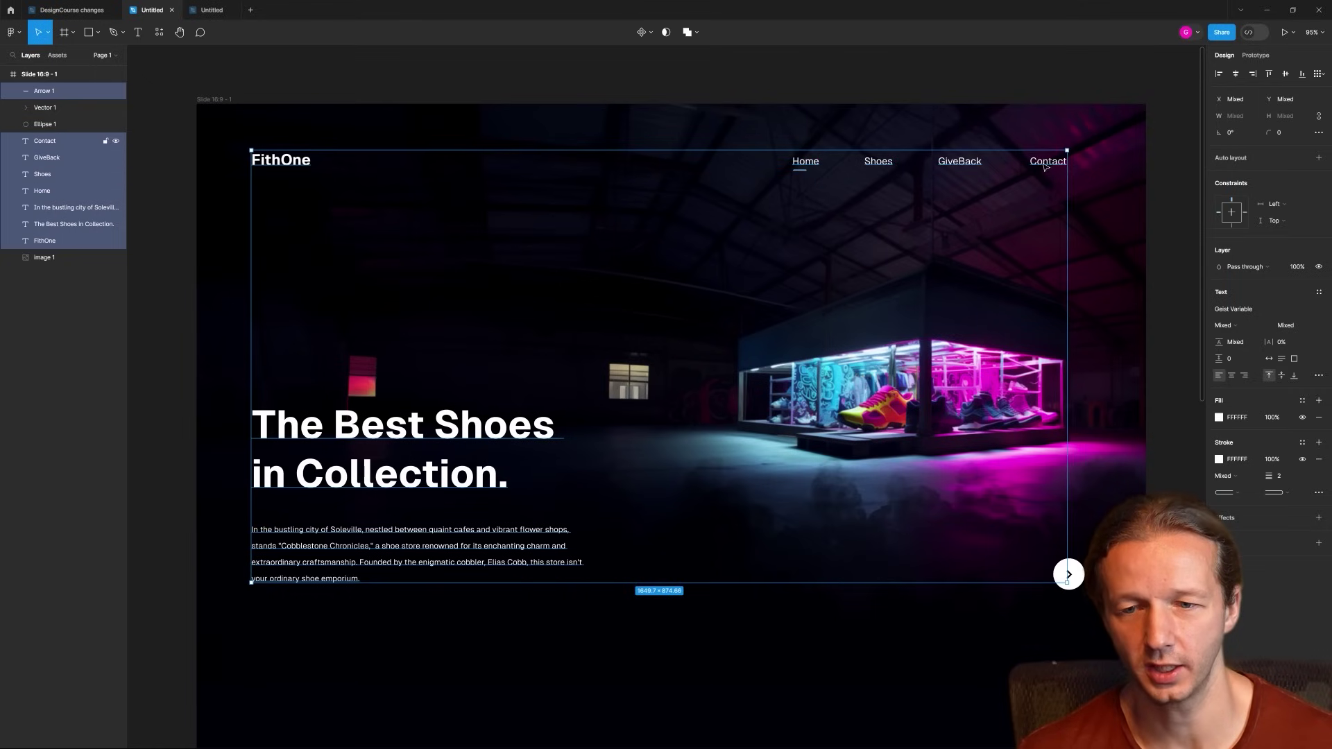
{"action": "left_click", "coordinate": [1075, 578], "text": "shift"}
{"action": "key", "text": "ctrl+alt+t"}
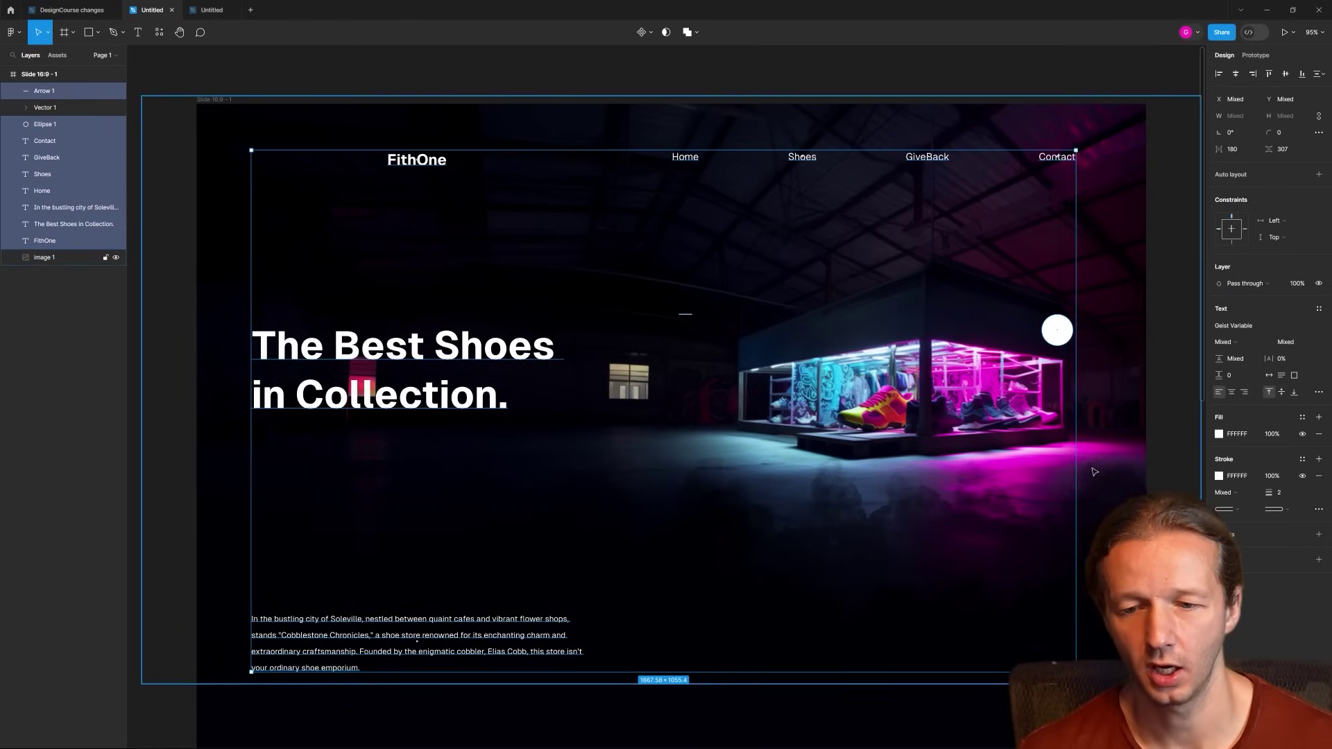
{"action": "key", "text": "ctrl+z"}
Paste the FithOne elements into Slide 16:9 - 2 in the shoe-slides file.
{"action": "scroll", "coordinate": [1068, 575], "scroll_direction": "up", "scroll_amount": 5}
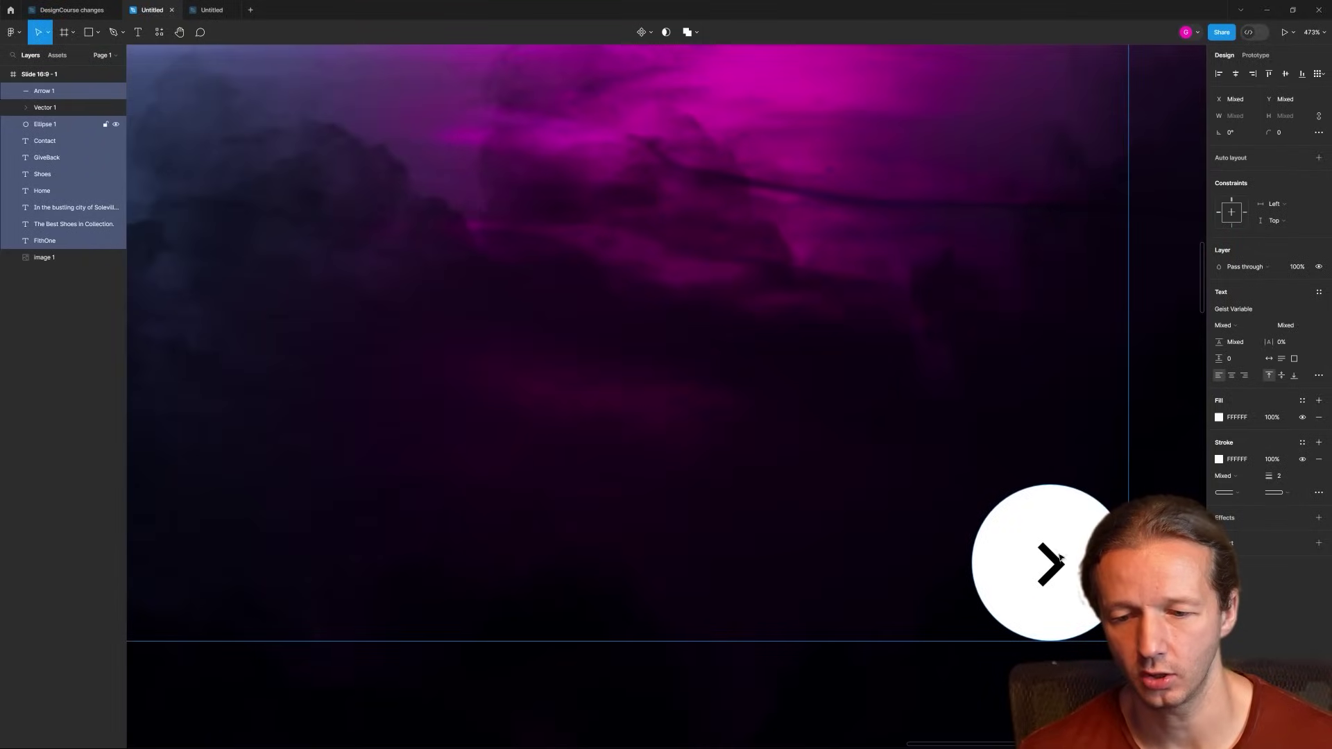
{"action": "scroll", "coordinate": [875, 395], "scroll_direction": "down", "scroll_amount": 3}
{"action": "left_click", "coordinate": [212, 10]}
{"action": "scroll", "coordinate": [790, 138], "scroll_direction": "right", "scroll_amount": 5}
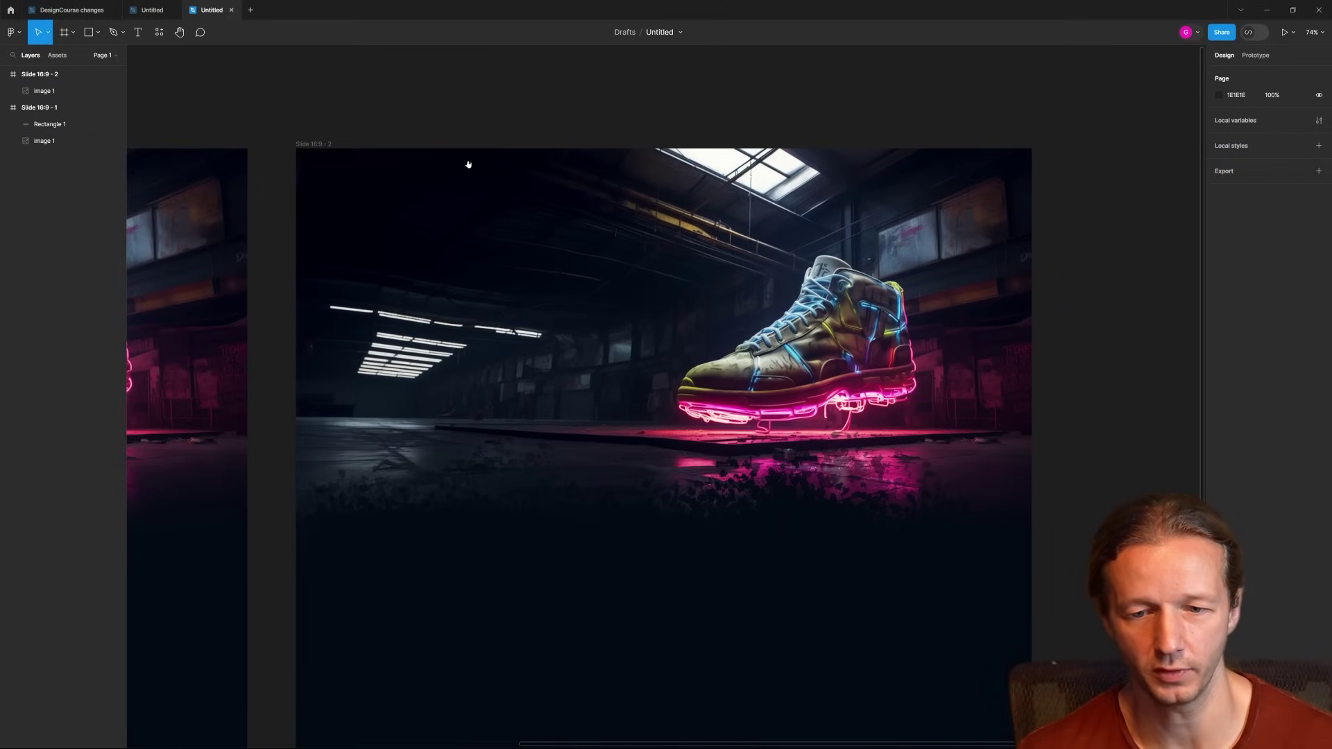
{"action": "scroll", "coordinate": [487, 167], "scroll_direction": "up", "scroll_amount": 2}
{"action": "key", "text": "ctrl+v"}
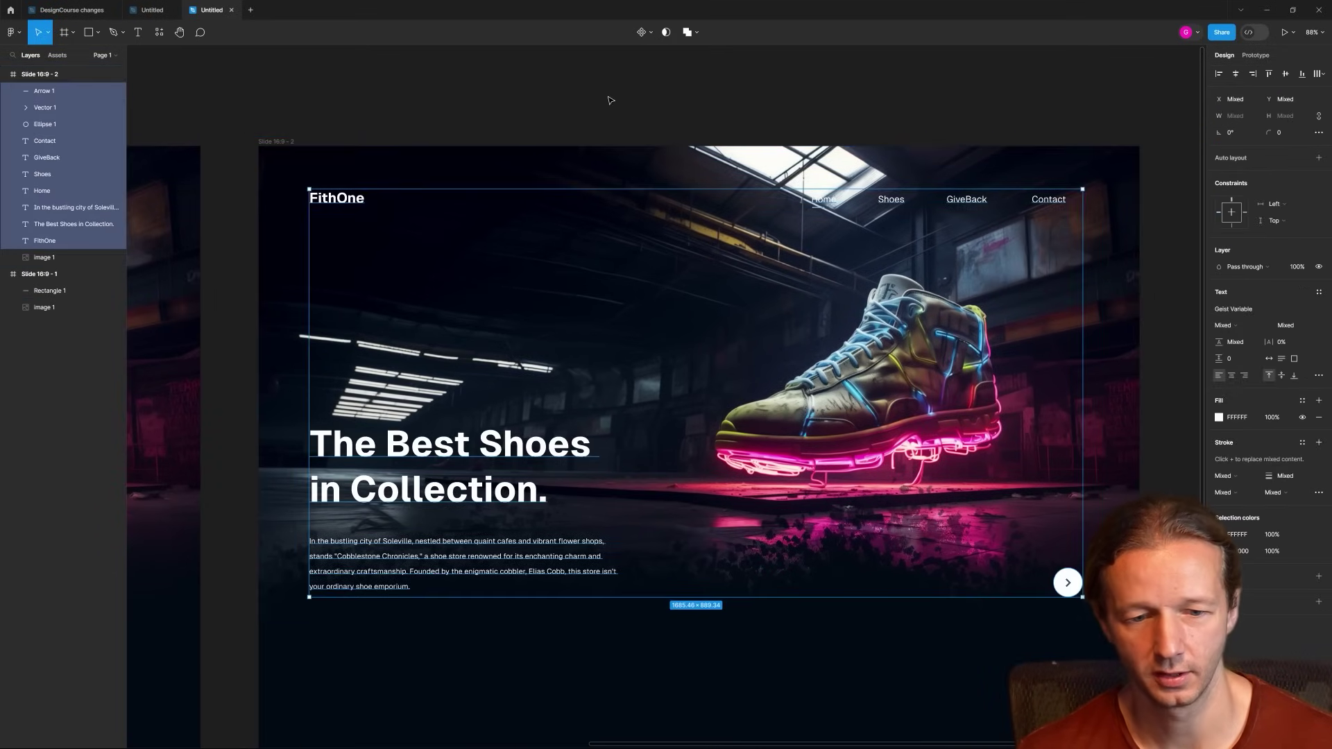
{"action": "left_click", "coordinate": [610, 101]}
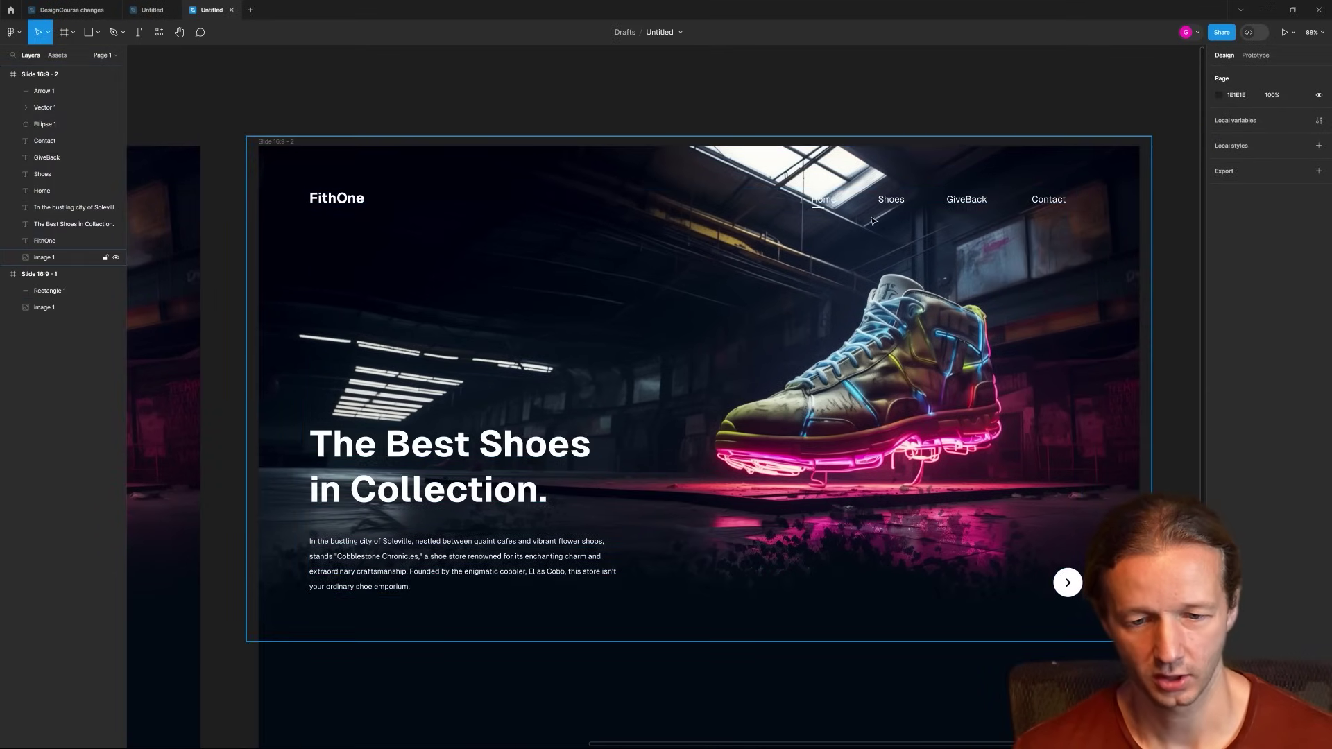
{"action": "left_click", "coordinate": [773, 173]}
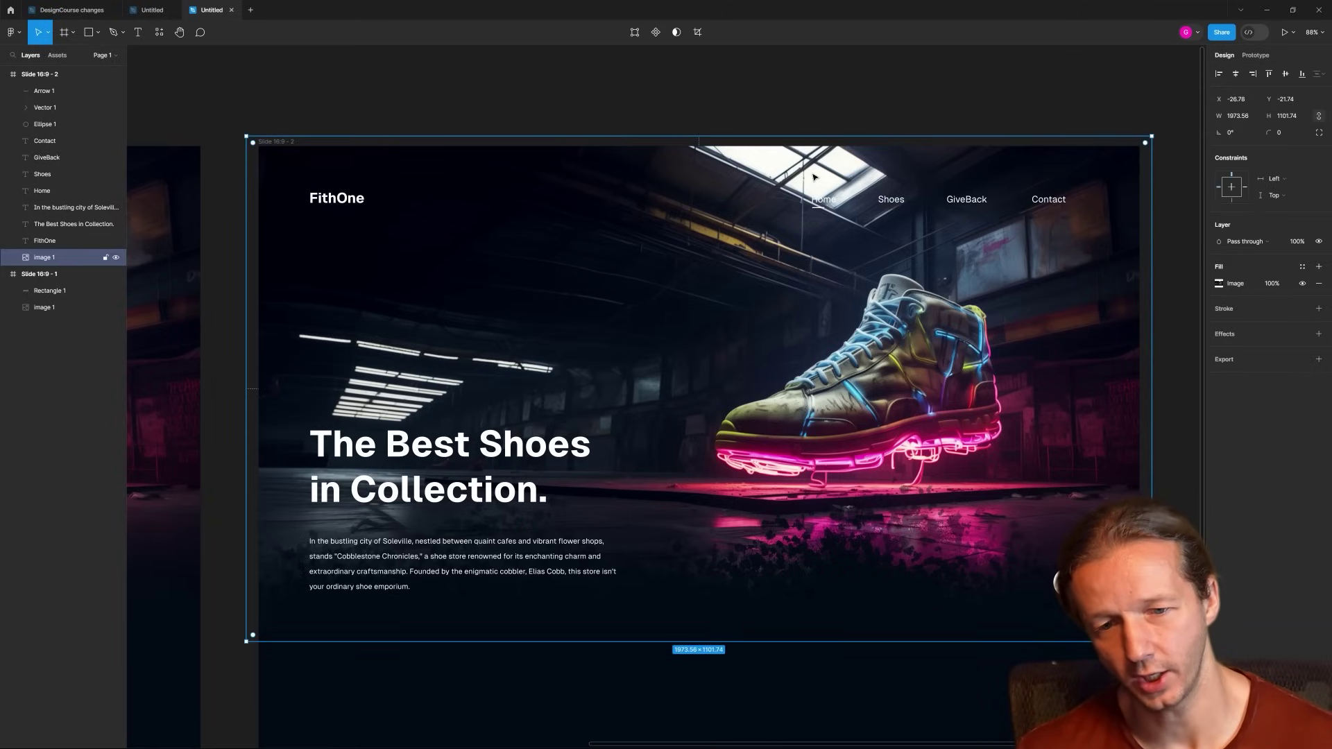
{"action": "left_click", "coordinate": [825, 204]}
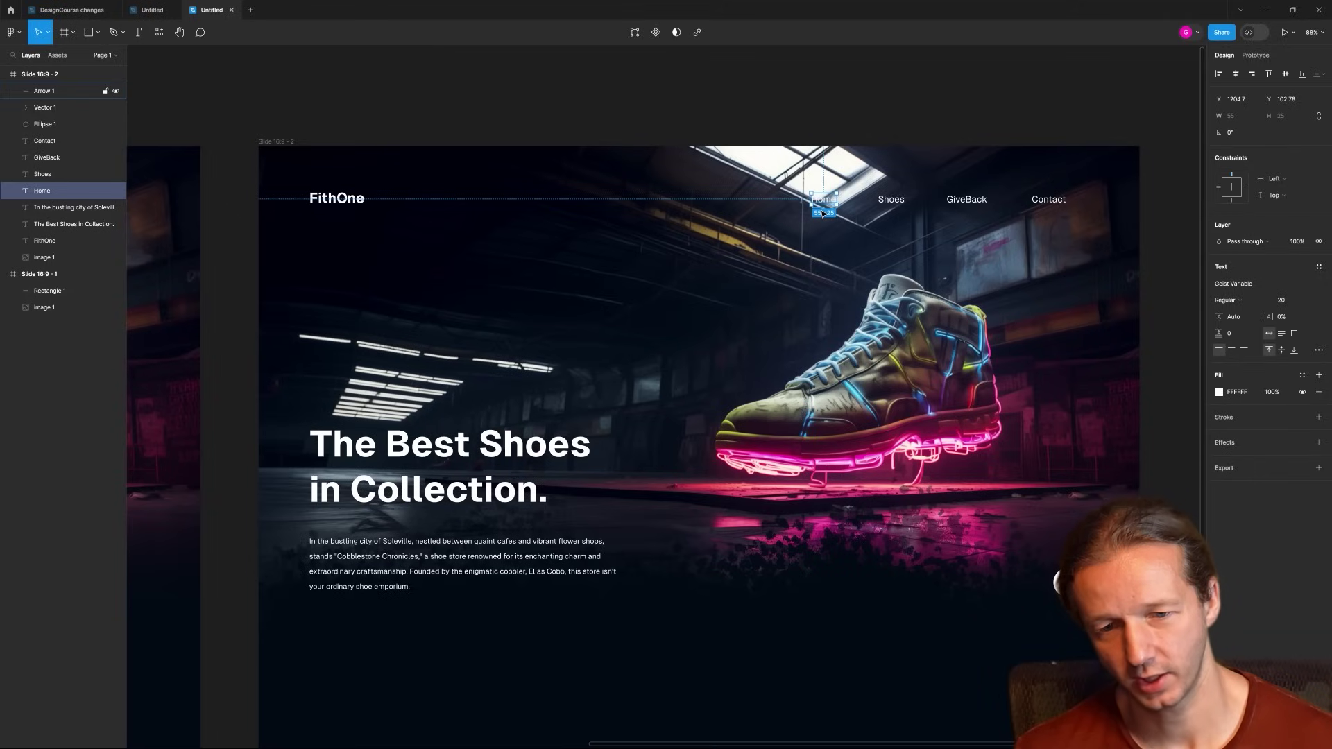
{"action": "key", "text": "Escape"}
{"action": "scroll", "coordinate": [829, 205], "scroll_direction": "up", "scroll_amount": 5}
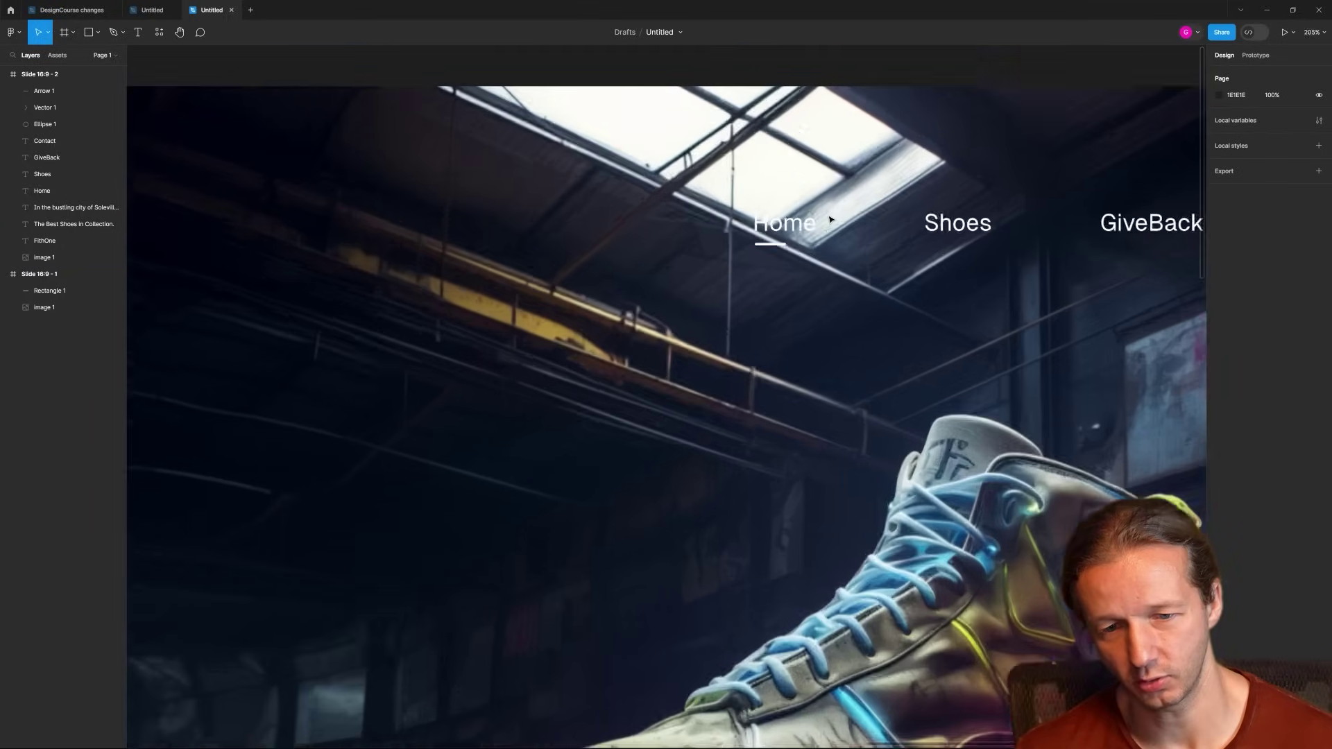
{"action": "scroll", "coordinate": [777, 239], "scroll_direction": "down", "scroll_amount": 8}
{"action": "scroll", "coordinate": [758, 169], "scroll_direction": "left", "scroll_amount": 2}
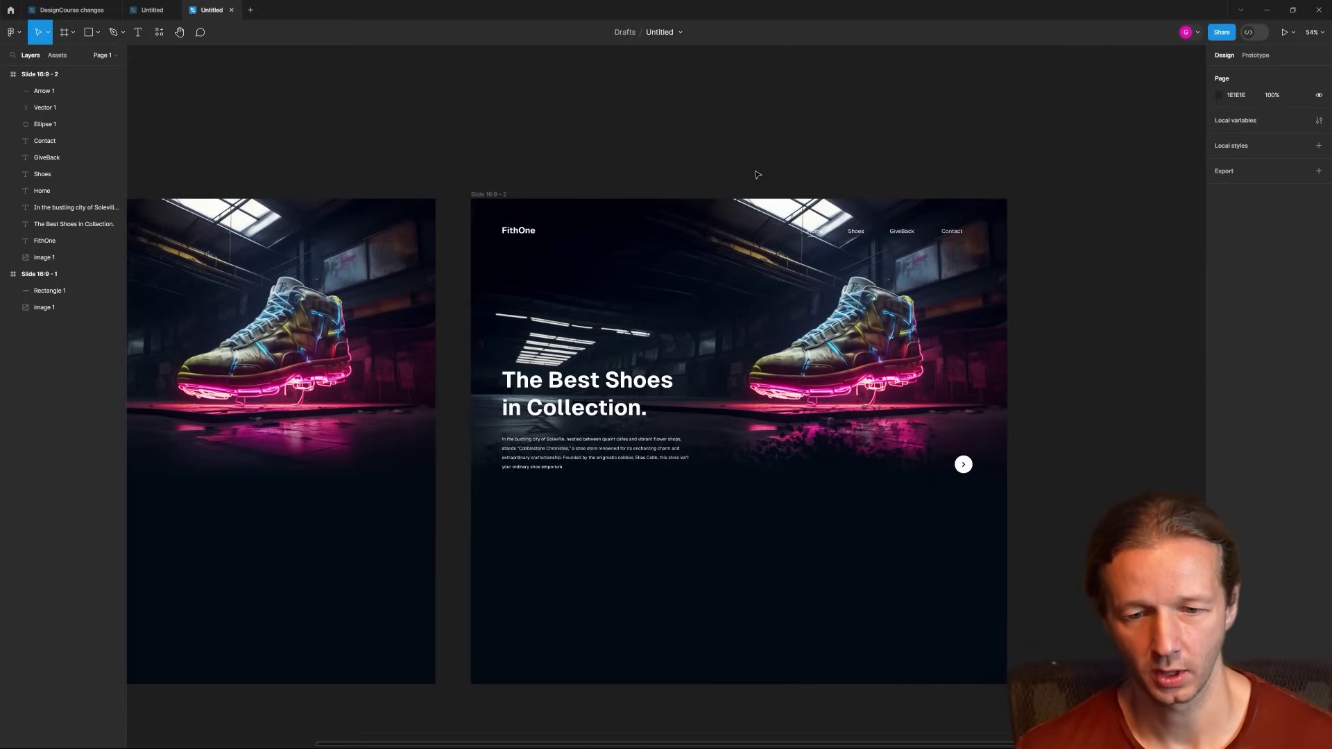
{"action": "scroll", "coordinate": [758, 170], "scroll_direction": "up", "scroll_amount": 5}
{"action": "scroll", "coordinate": [779, 119], "scroll_direction": "down", "scroll_amount": 2}
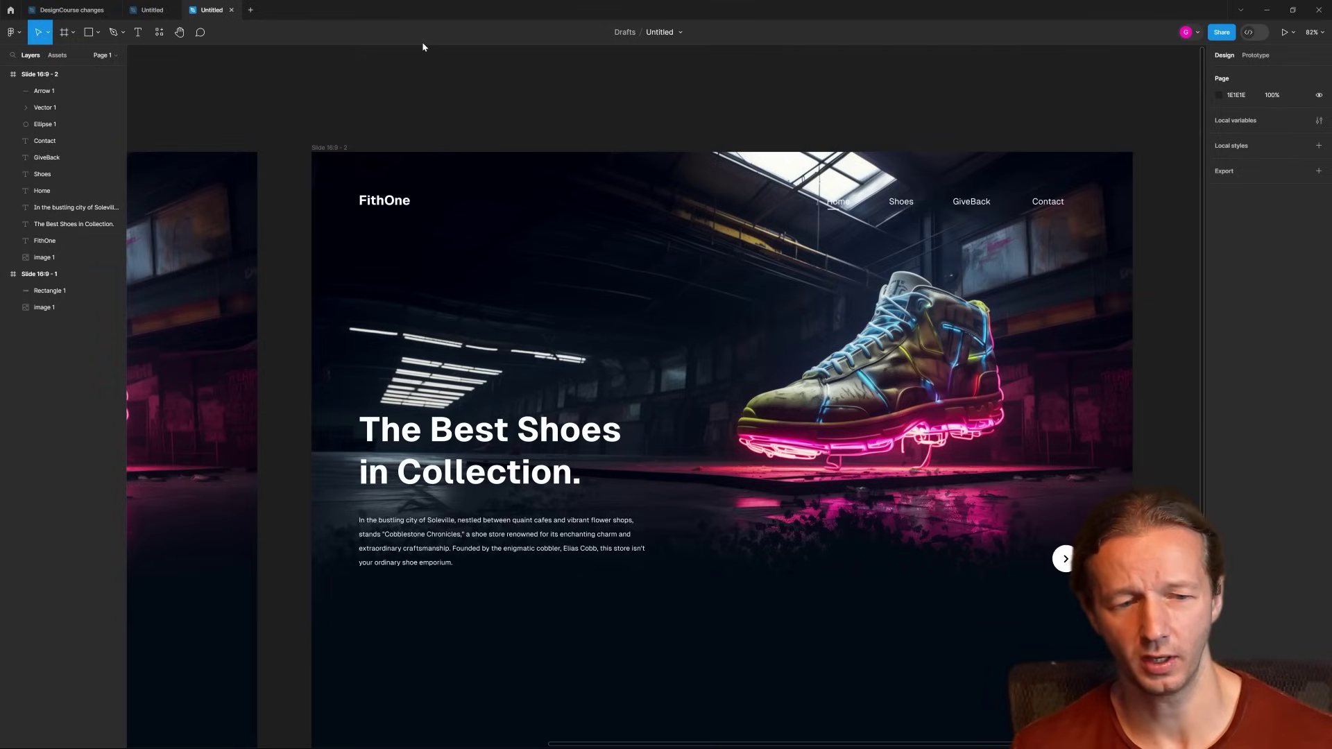
Draw a full-width header band filled with a sampled dark colour, placed beneath the nav text.
{"action": "key", "text": "r"}
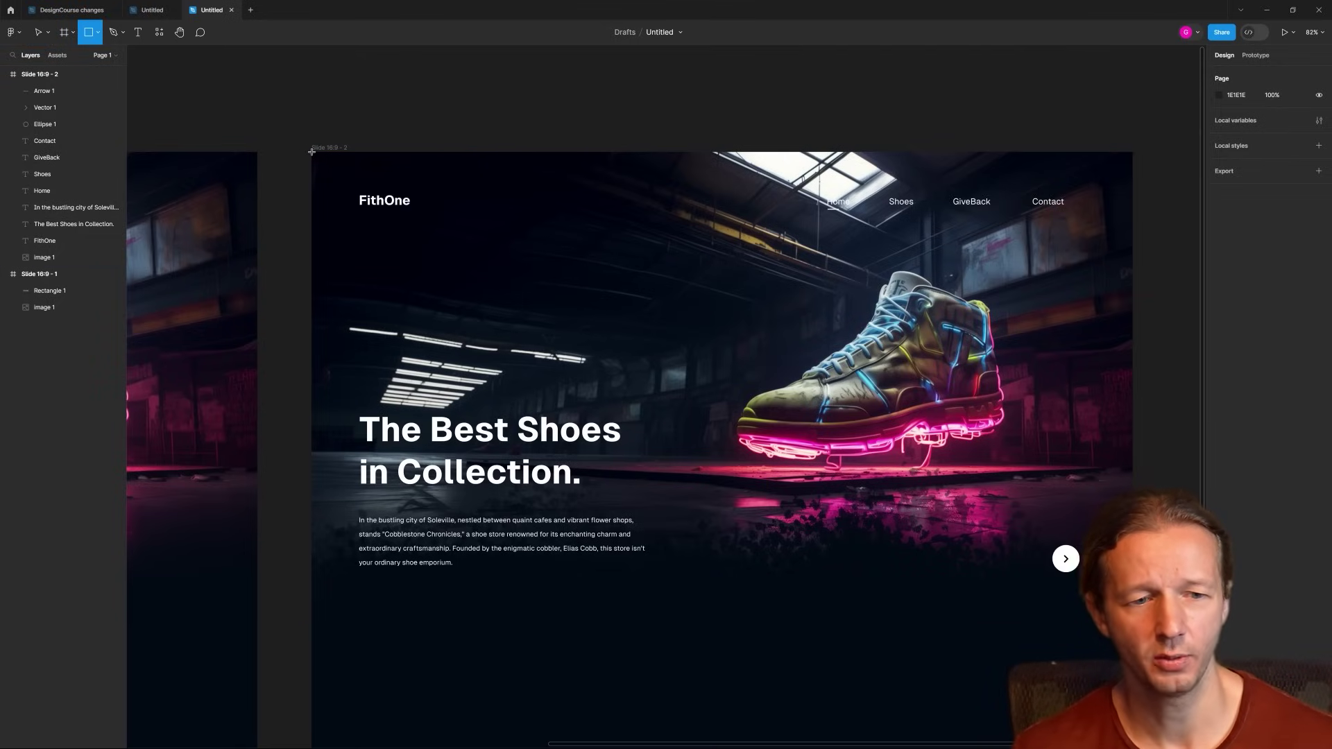
{"action": "left_click_drag", "start_coordinate": [312, 151], "coordinate": [319, 159]}
{"action": "left_click_drag", "start_coordinate": [397, 179], "coordinate": [1131, 240]}
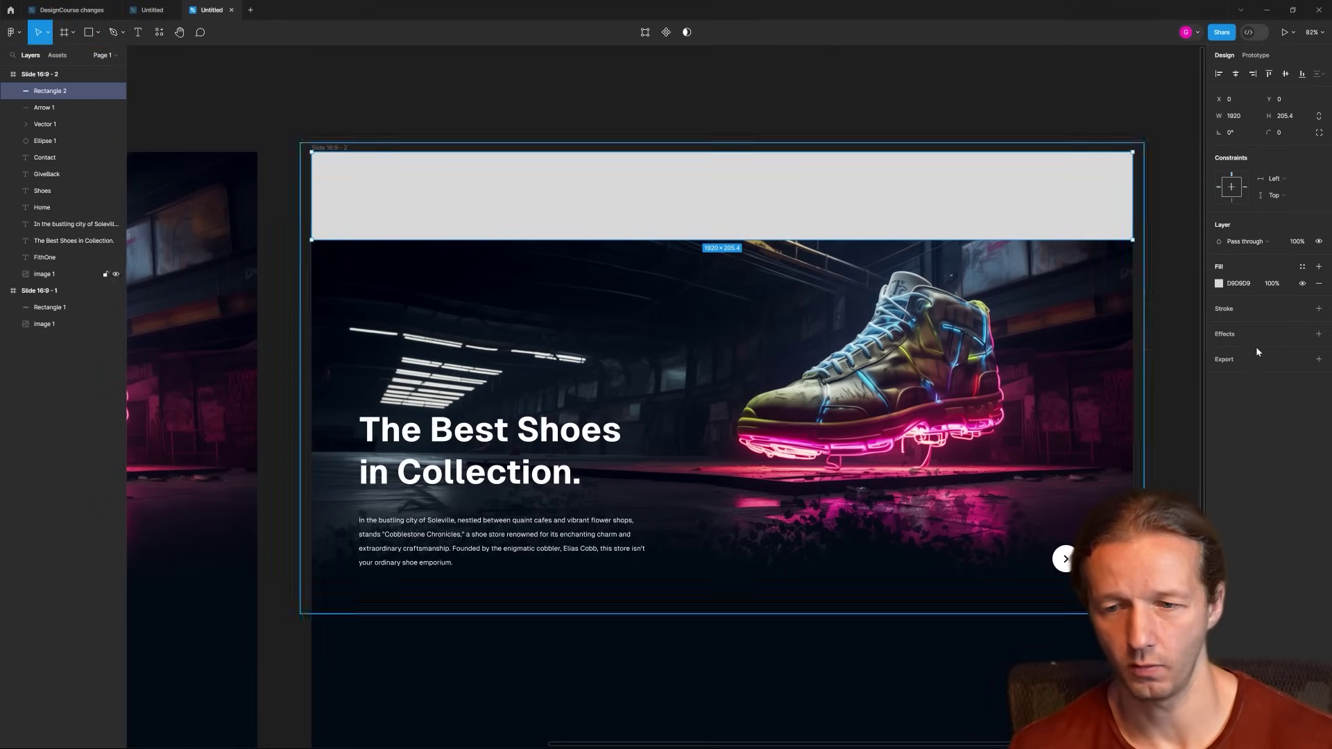
{"action": "left_click", "coordinate": [1219, 283]}
{"action": "left_click", "coordinate": [1096, 462]}
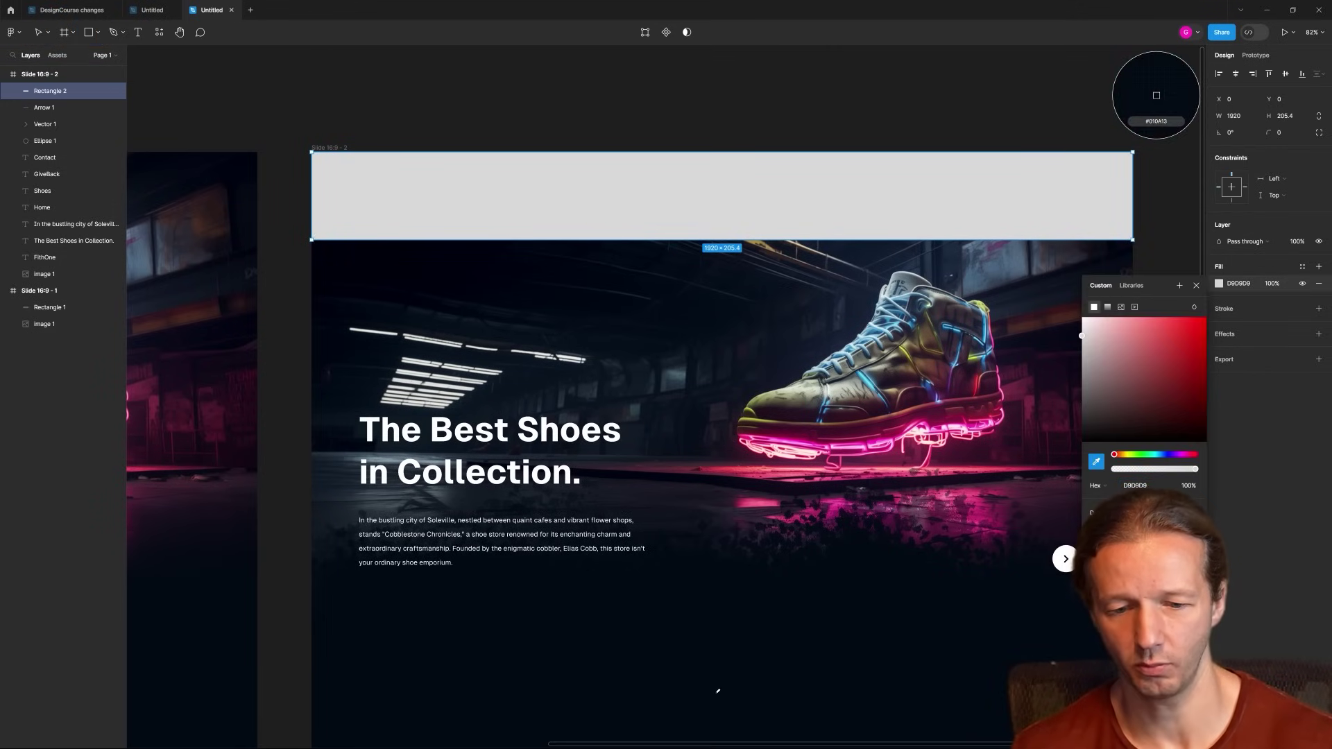
{"action": "left_click", "coordinate": [803, 578]}
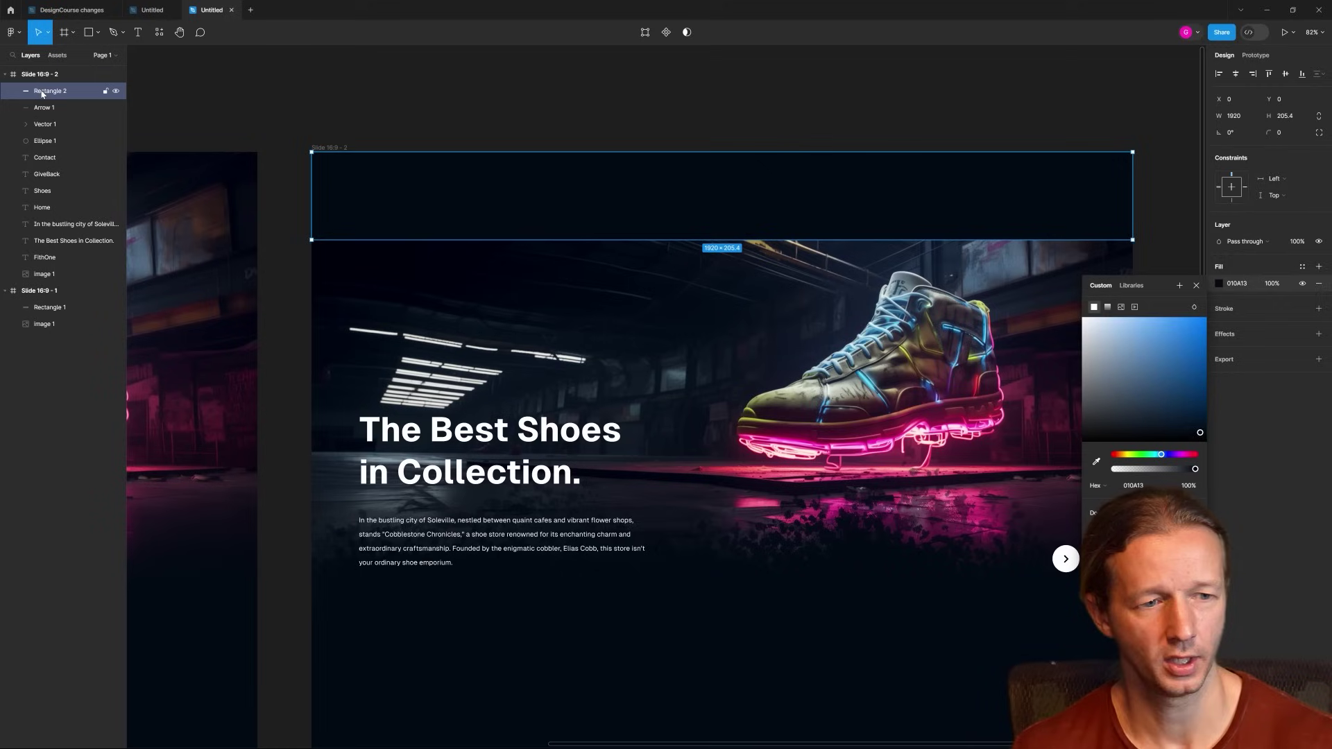
{"action": "left_click_drag", "start_coordinate": [48, 91], "coordinate": [71, 215]}
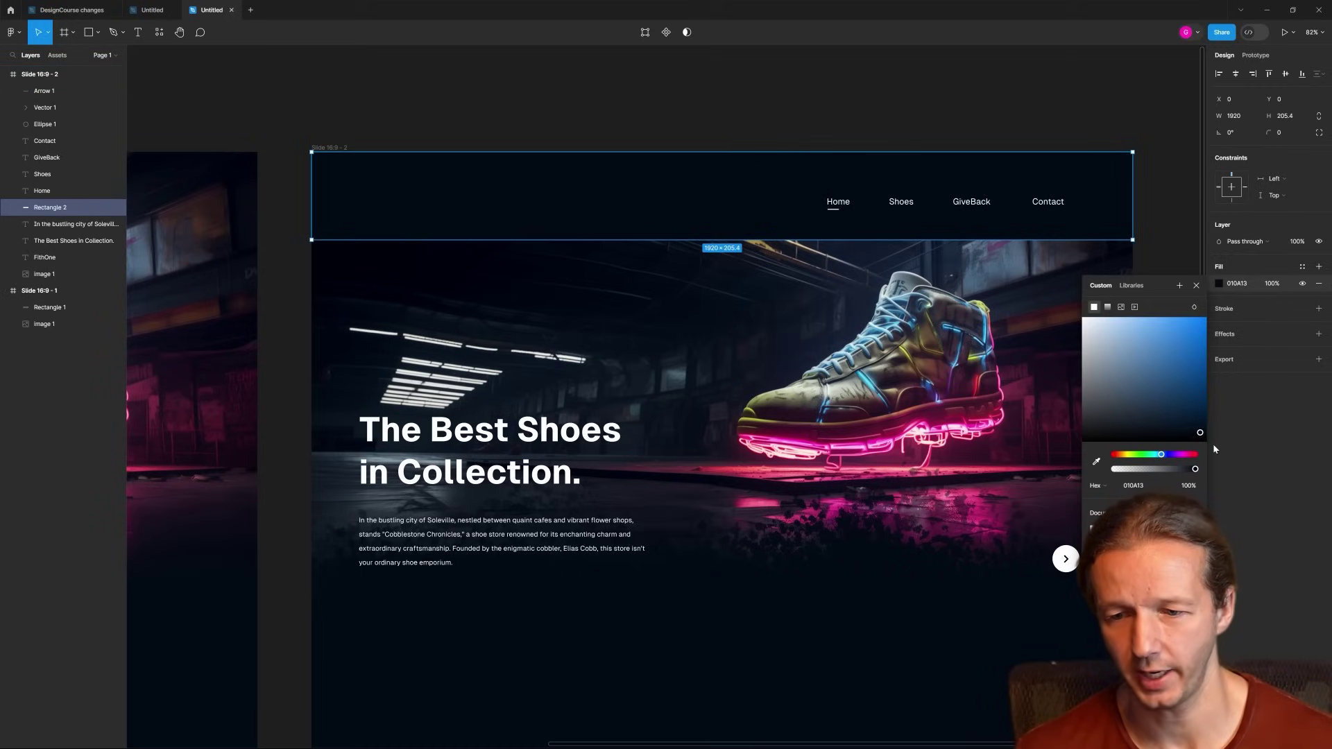
Make the header band semi-transparent and slightly shorter.
{"action": "mouse_move", "coordinate": [1196, 471]}
{"action": "left_mouse_down"}
{"action": "mouse_move", "coordinate": [1157, 479]}
{"action": "mouse_move", "coordinate": [1184, 485]}
{"action": "left_mouse_up"}
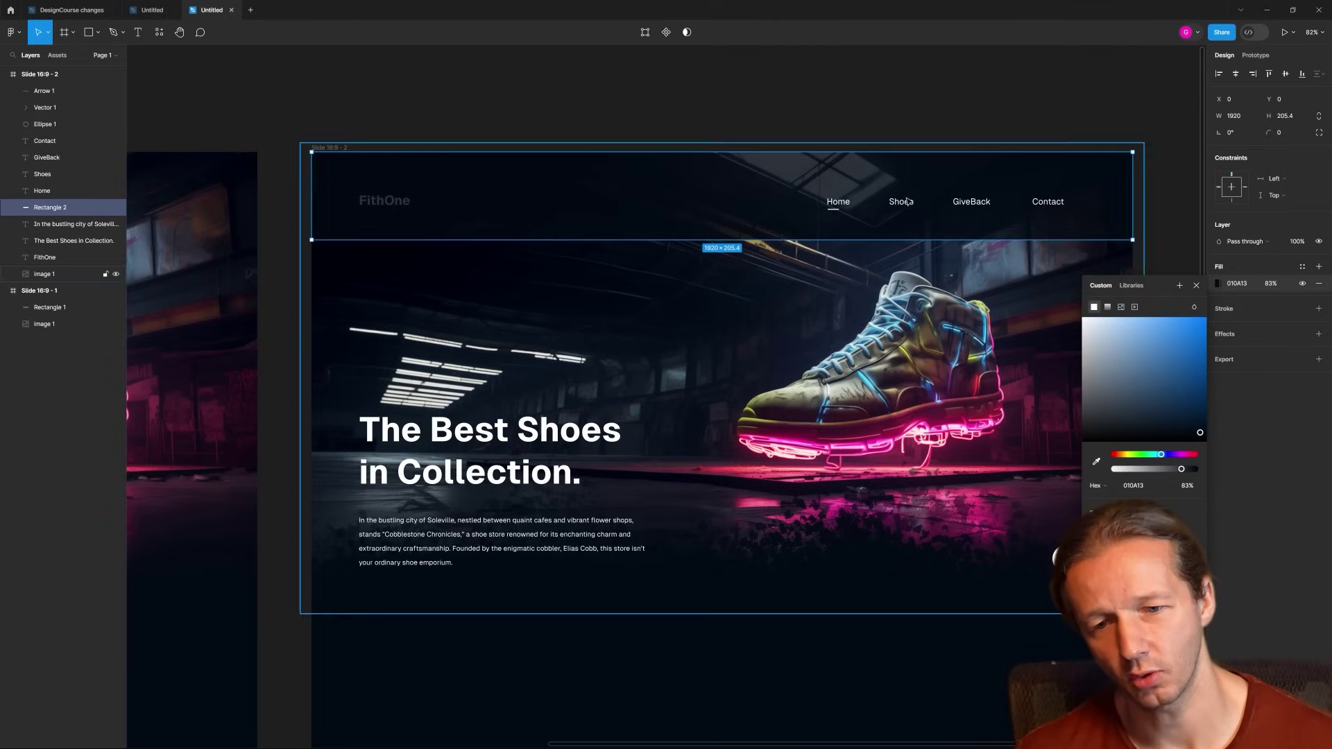
{"action": "left_click", "coordinate": [788, 95]}
{"action": "left_click", "coordinate": [749, 213]}
{"action": "left_click_drag", "start_coordinate": [791, 237], "coordinate": [797, 239]}
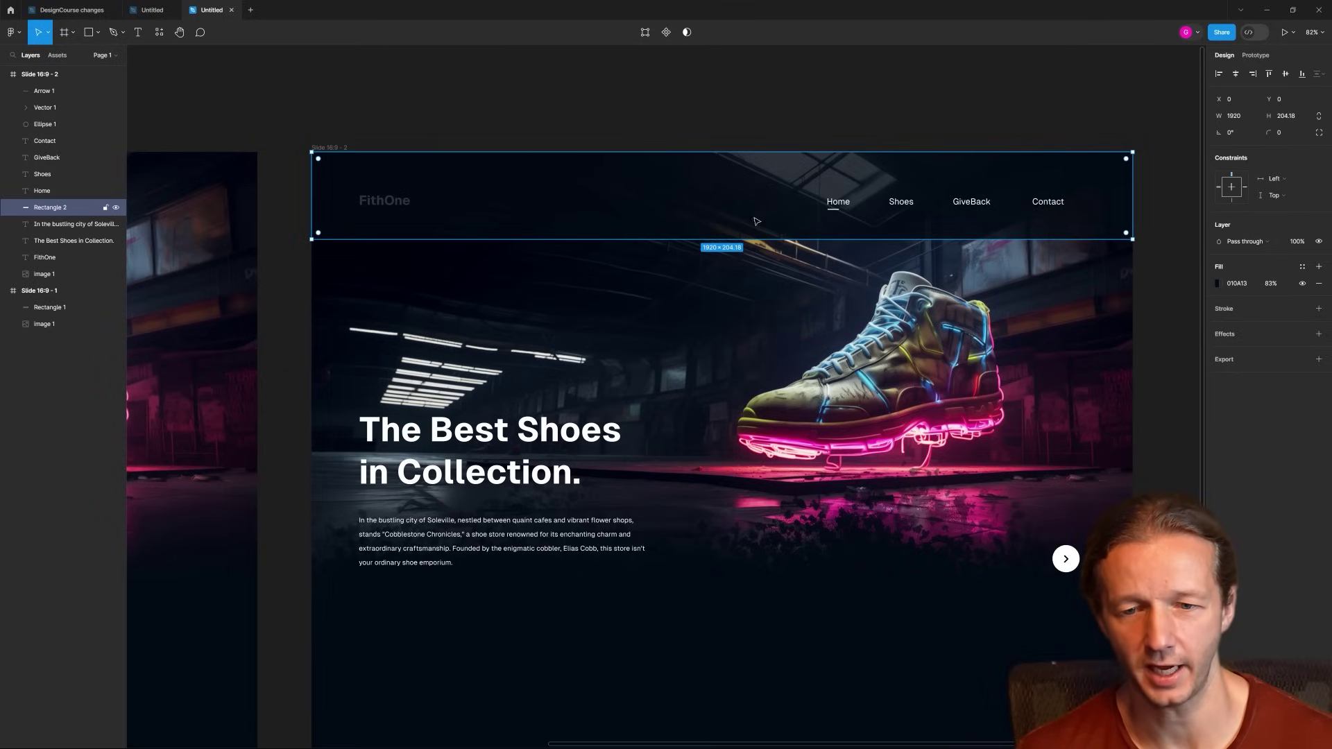
Change the header bar's fill to a linear gradient pulled down into the bar.
{"action": "left_click", "coordinate": [1217, 283]}
{"action": "left_click", "coordinate": [1107, 307]}
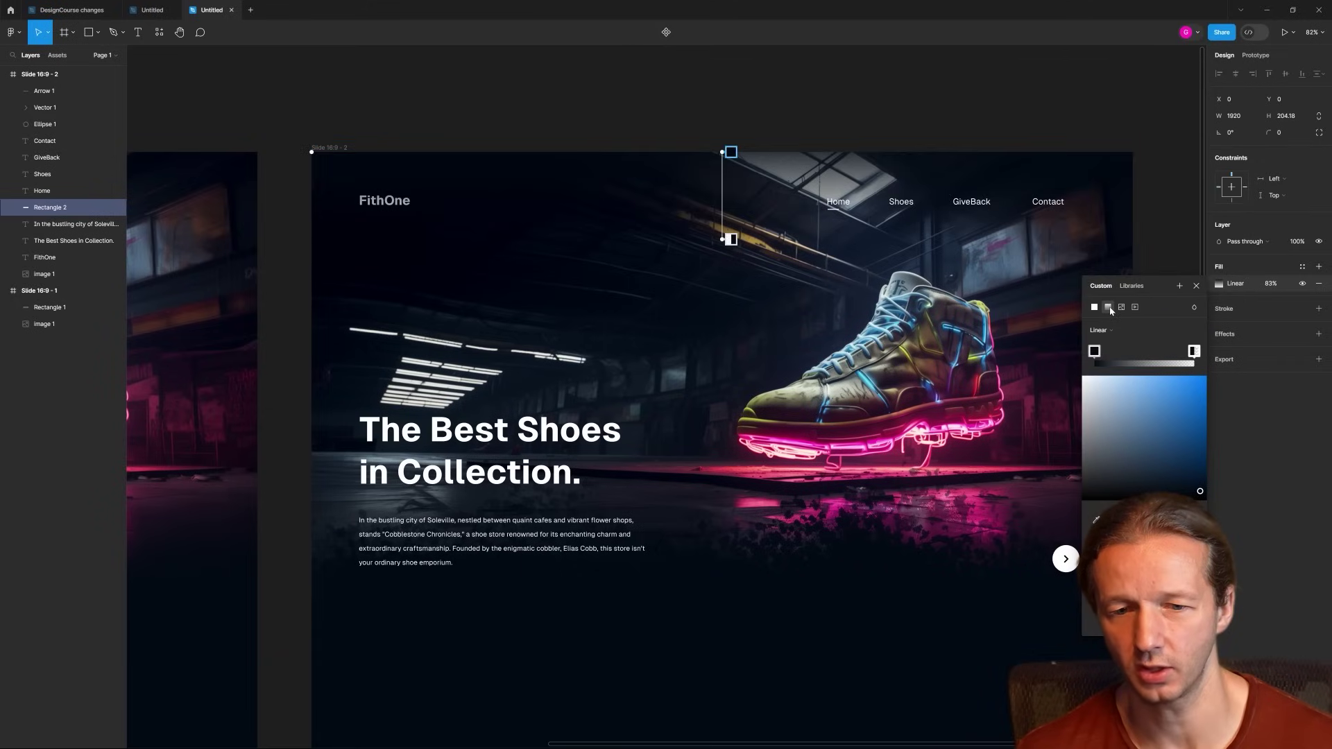
{"action": "left_click_drag", "start_coordinate": [731, 152], "coordinate": [725, 203]}
{"action": "key", "text": "Escape"}
{"action": "key", "text": "Escape"}
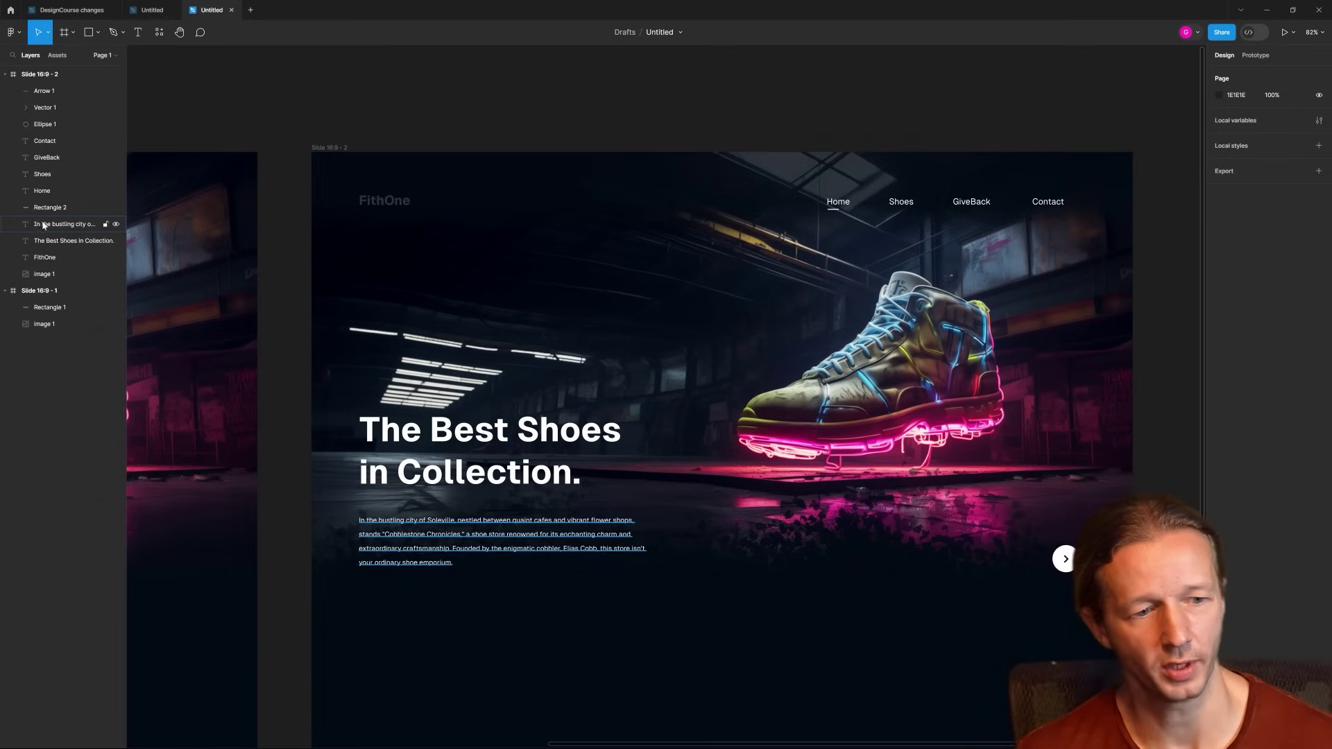
Move the FithOne logo layer above Rectangle 2 and frame the whole slide in view.
{"action": "left_click_drag", "start_coordinate": [43, 257], "coordinate": [45, 203]}
{"action": "key", "text": "Escape"}
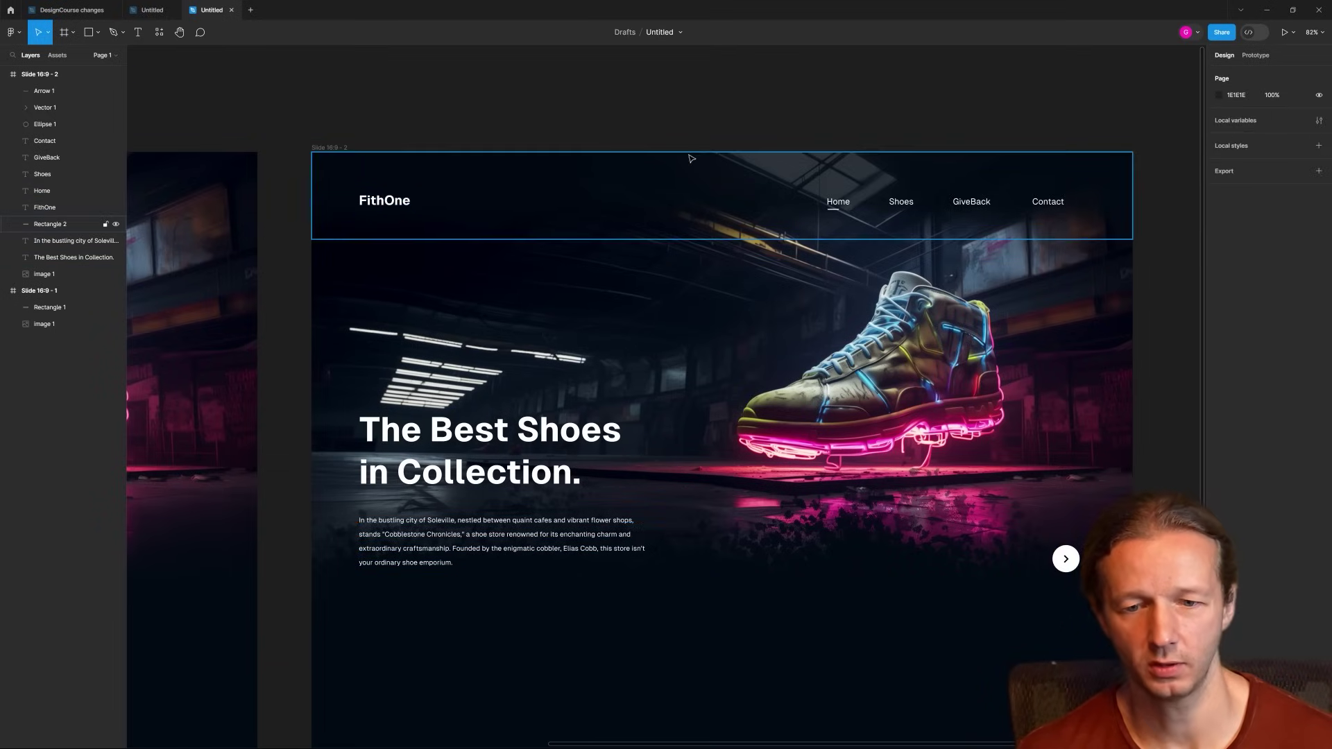
{"action": "scroll", "coordinate": [686, 157], "scroll_direction": "down", "scroll_amount": 5}
{"action": "scroll", "coordinate": [673, 262], "scroll_direction": "up", "scroll_amount": 5}
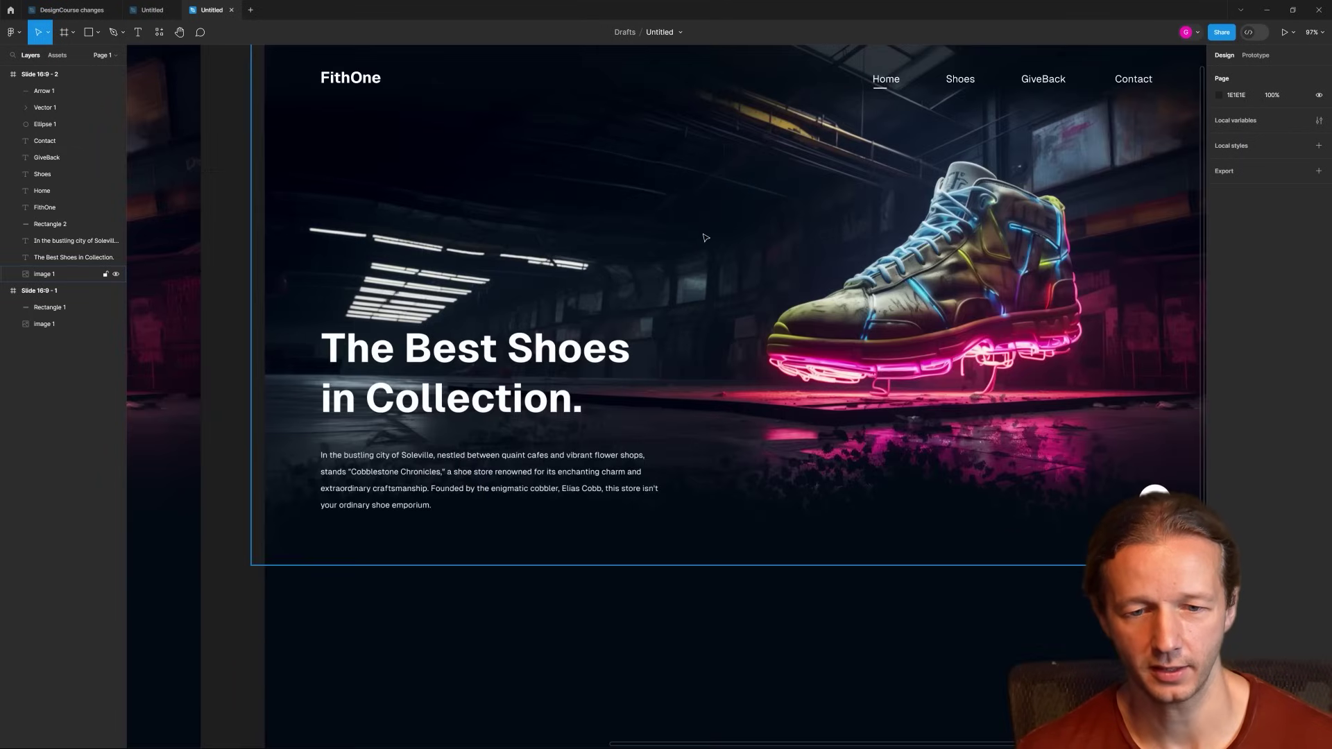
{"action": "left_click_drag", "start_coordinate": [660, 274], "coordinate": [690, 318]}
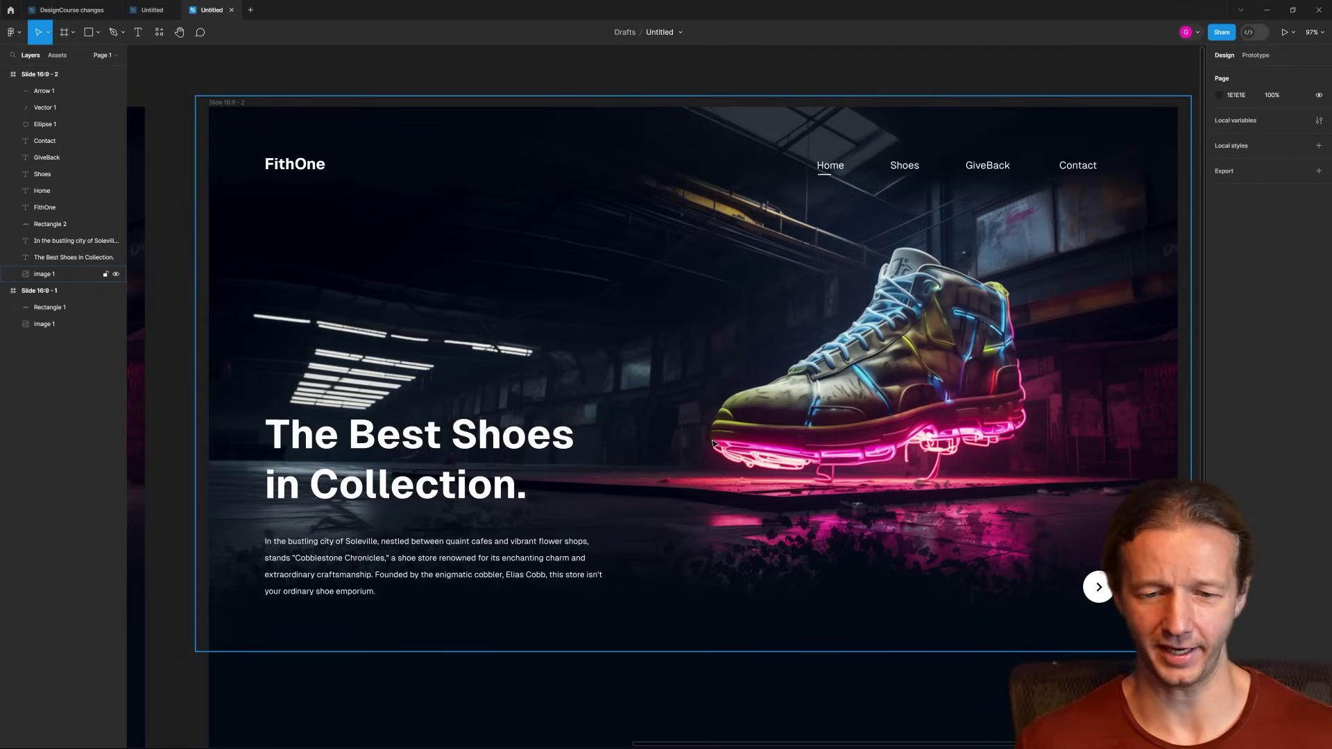
Retype the hero heading as 'It's time to ignite your sole.', correcting typos, then exit editing.
{"action": "left_click", "coordinate": [421, 450]}
{"action": "key", "text": "Return"}
{"action": "type", "text": "Ig"}
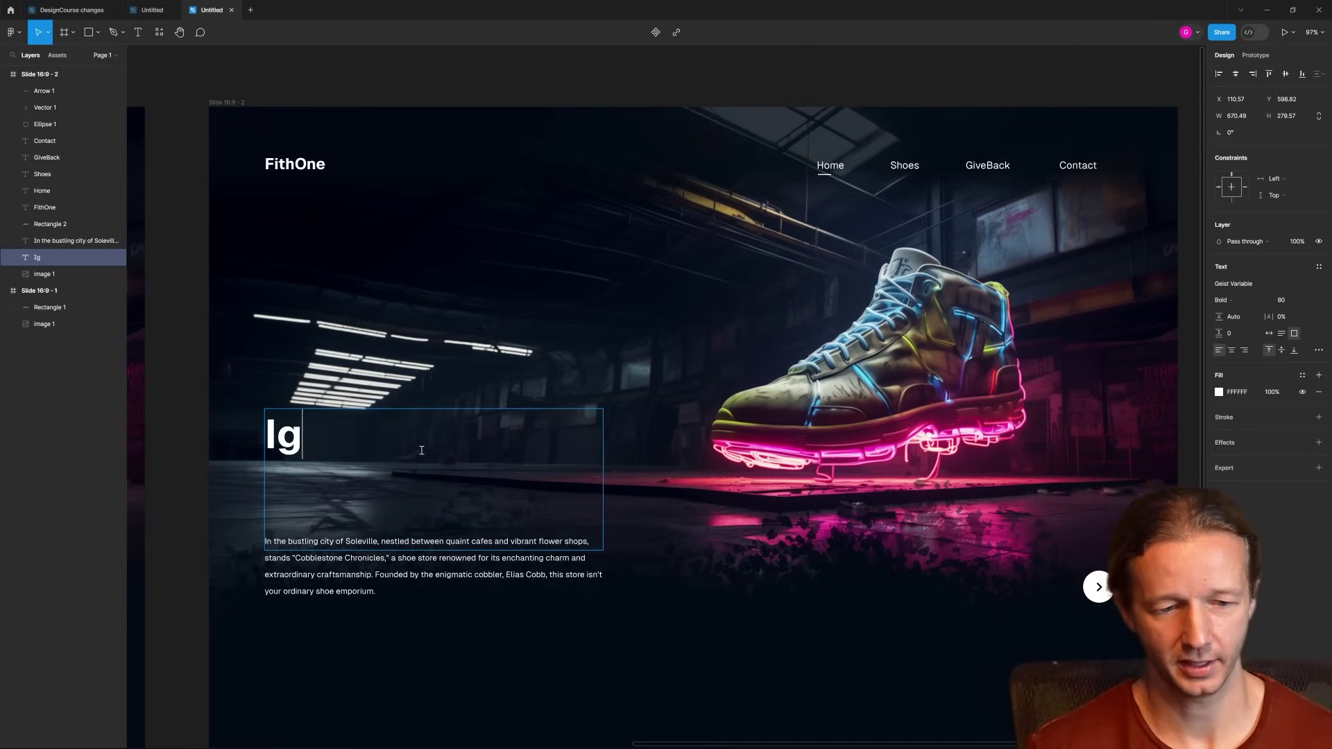
{"action": "key", "text": "BackSpace"}
{"action": "key", "text": "BackSpace"}
{"action": "type", "text": "Olt'"}
{"action": "key", "text": "BackSpace"}
{"action": "key", "text": "BackSpace"}
{"action": "key", "text": "BackSpace"}
{"action": "key", "text": "BackSpace"}
{"action": "type", "text": "It'"}
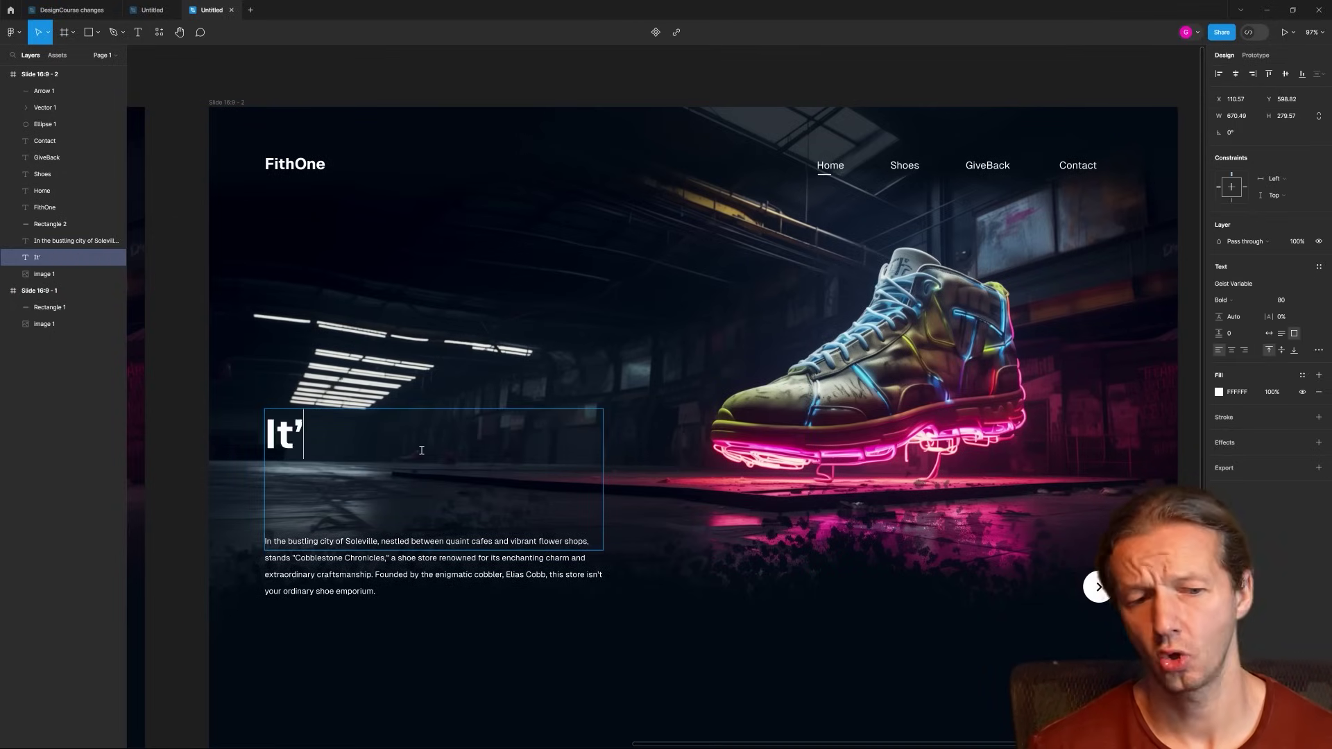
{"action": "type", "text": "s time to ignite your so"}
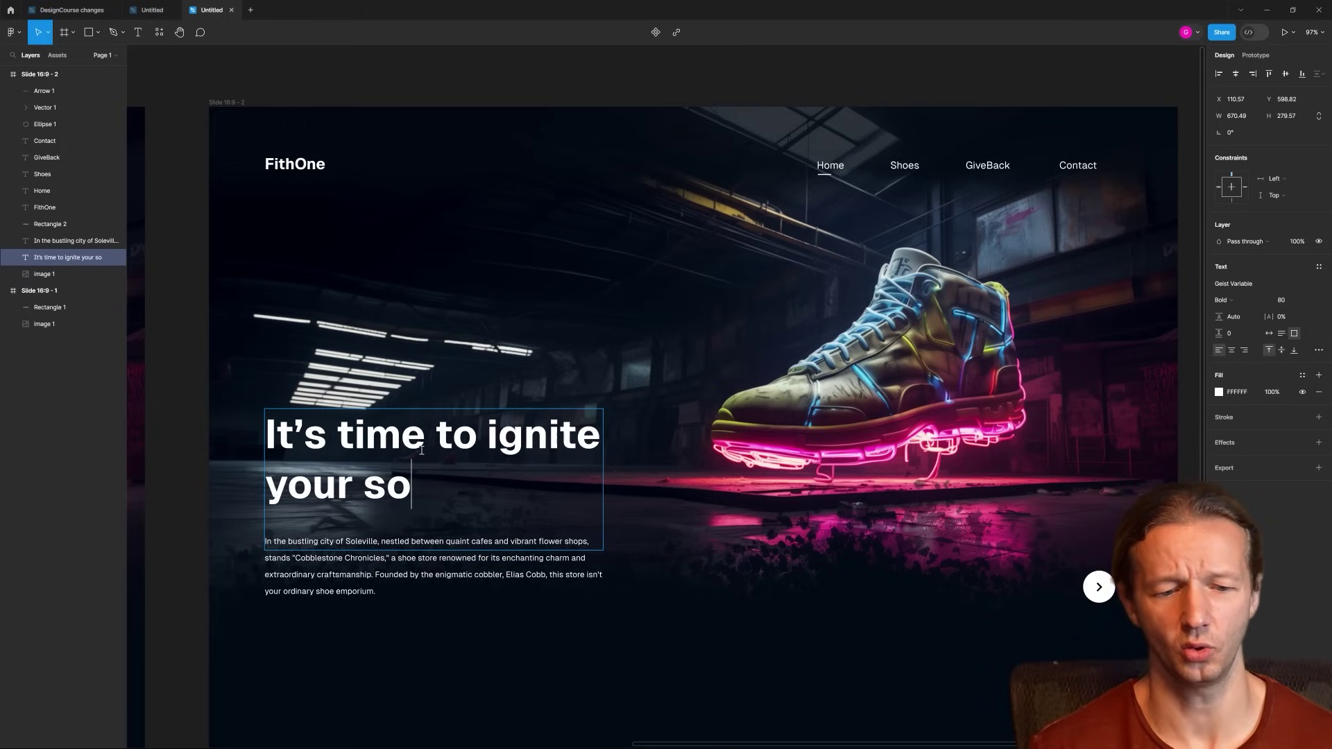
{"action": "type", "text": "le."}
{"action": "key", "text": "Escape"}
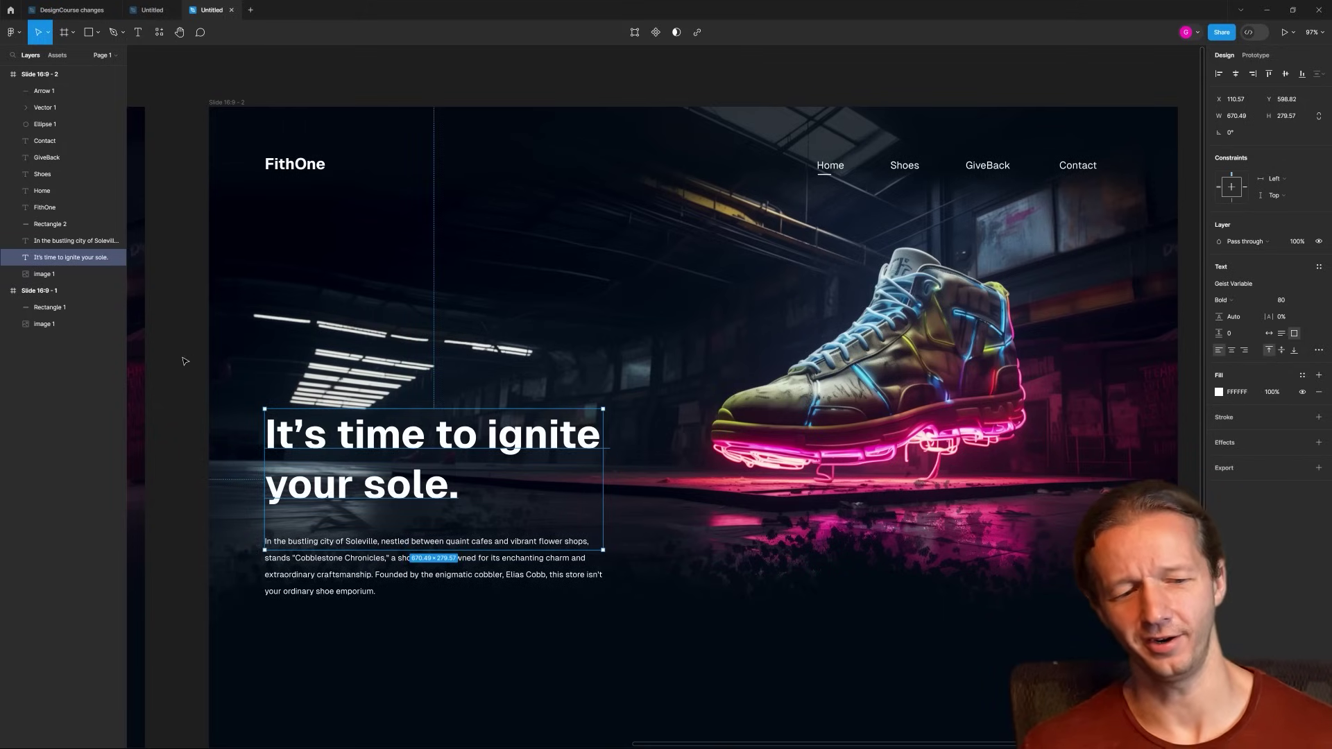
{"action": "key", "text": "Escape"}
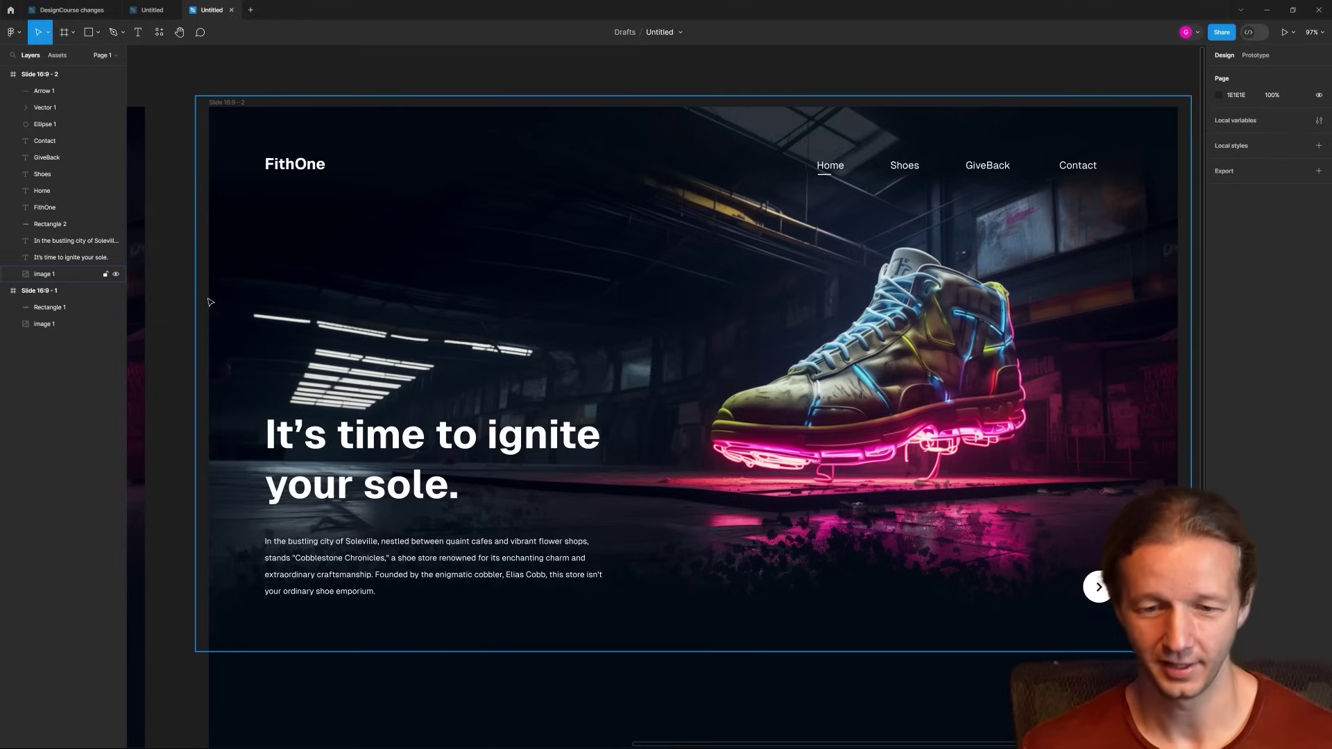
Delete the image-only first slide, Slide 16:9 - 1.
{"action": "left_click_drag", "start_coordinate": [184, 303], "coordinate": [178, 322]}
{"action": "scroll", "coordinate": [213, 333], "scroll_direction": "down", "scroll_amount": 6}
{"action": "scroll", "coordinate": [801, 494], "scroll_direction": "left", "scroll_amount": 3}
{"action": "scroll", "coordinate": [801, 494], "scroll_direction": "left", "scroll_amount": 4}
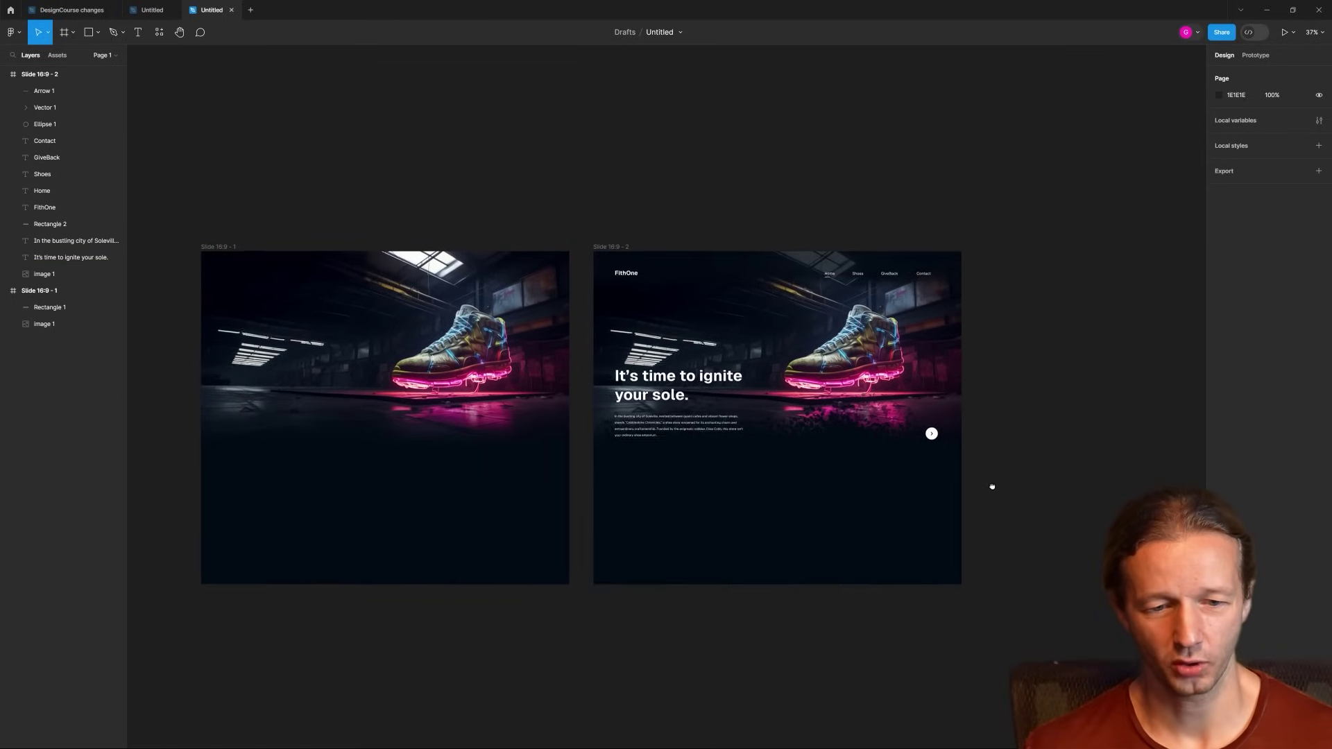
{"action": "left_click", "coordinate": [254, 241]}
{"action": "key", "text": "Delete"}
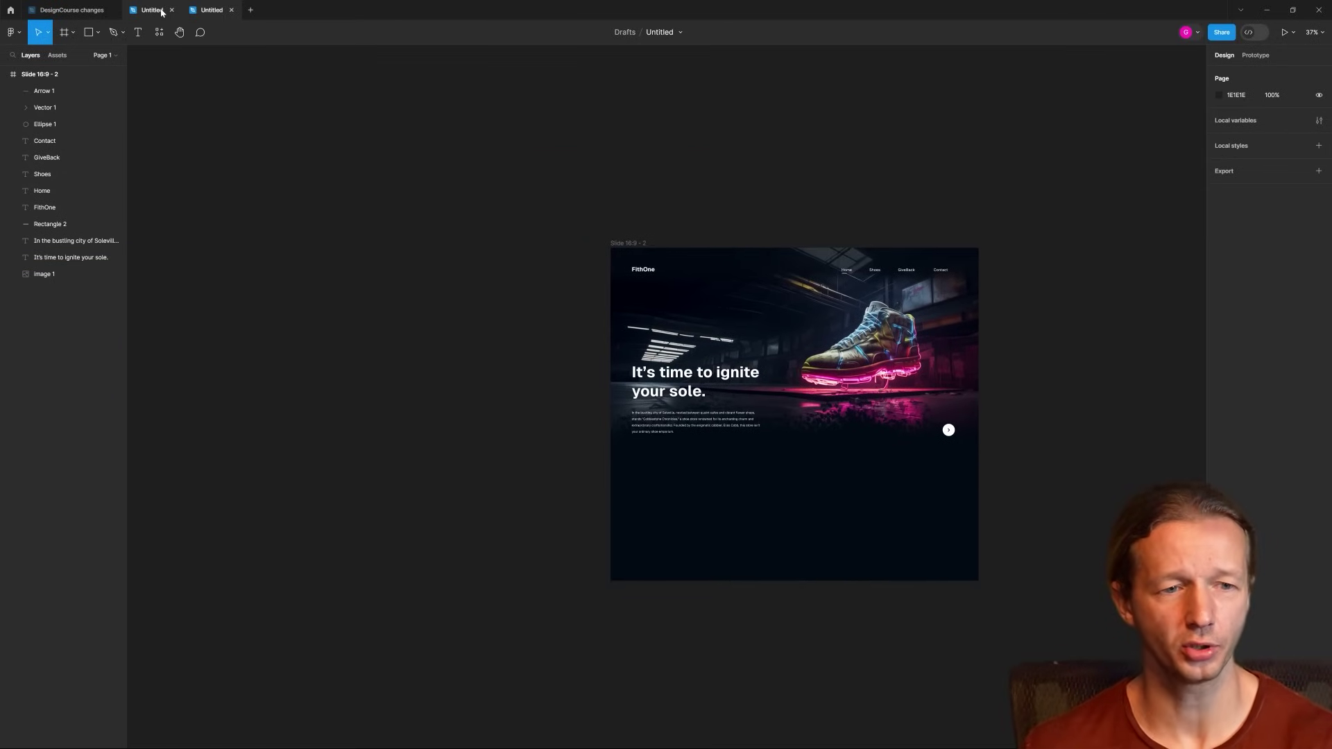
Bring the shoe-store slide frame over from the other Untitled file and place it left of slide 2.
{"action": "left_click", "coordinate": [160, 11]}
{"action": "scroll", "coordinate": [824, 241], "scroll_direction": "down", "scroll_amount": 10}
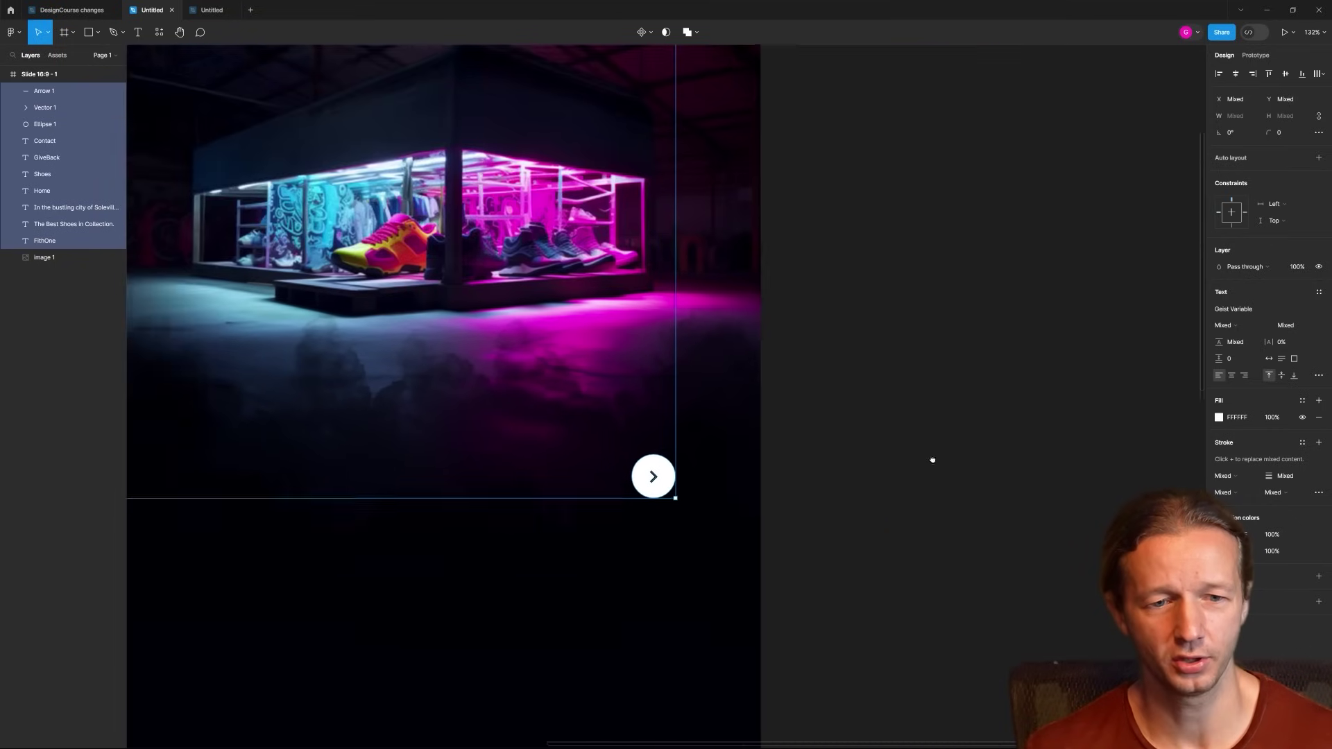
{"action": "left_click", "coordinate": [841, 333]}
{"action": "scroll", "coordinate": [465, 267], "scroll_direction": "down", "scroll_amount": 4}
{"action": "left_click", "coordinate": [285, 155]}
{"action": "left_click", "coordinate": [211, 9]}
{"action": "key", "text": "ctrl+v"}
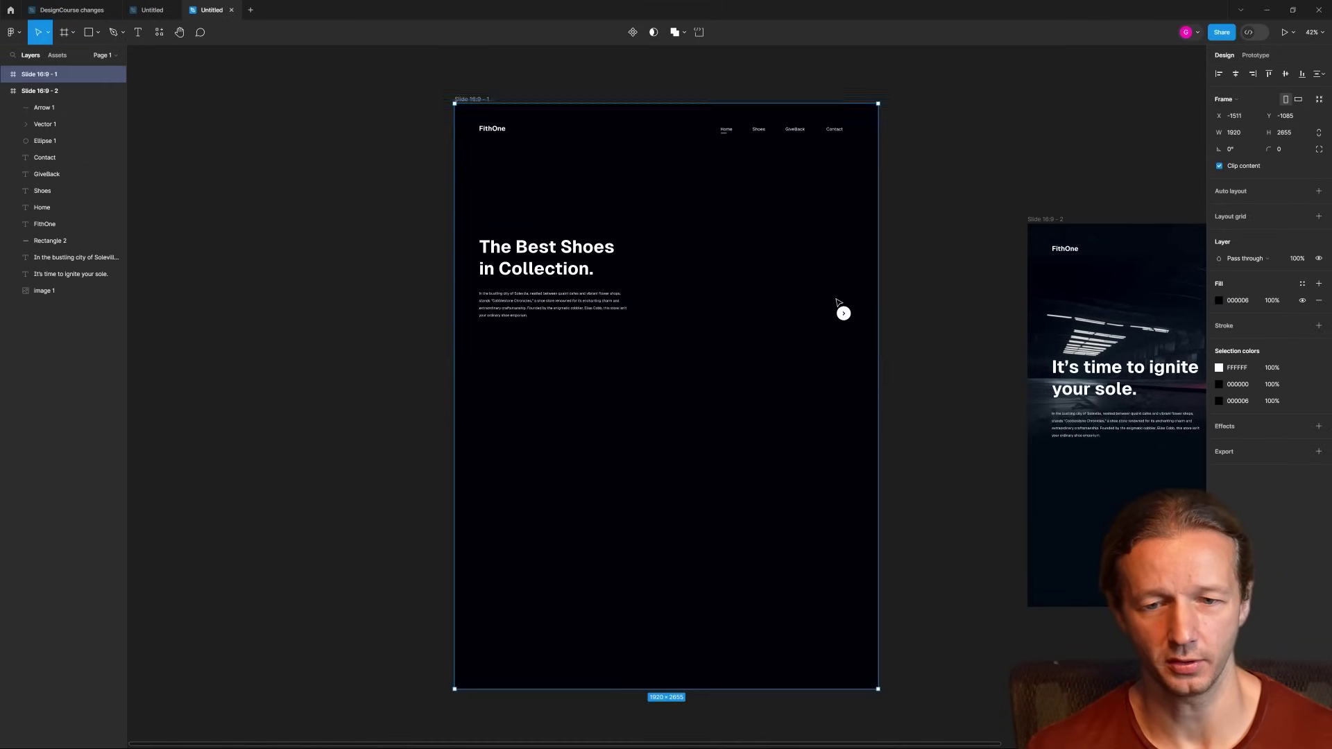
{"action": "left_click_drag", "start_coordinate": [479, 99], "coordinate": [605, 214]}
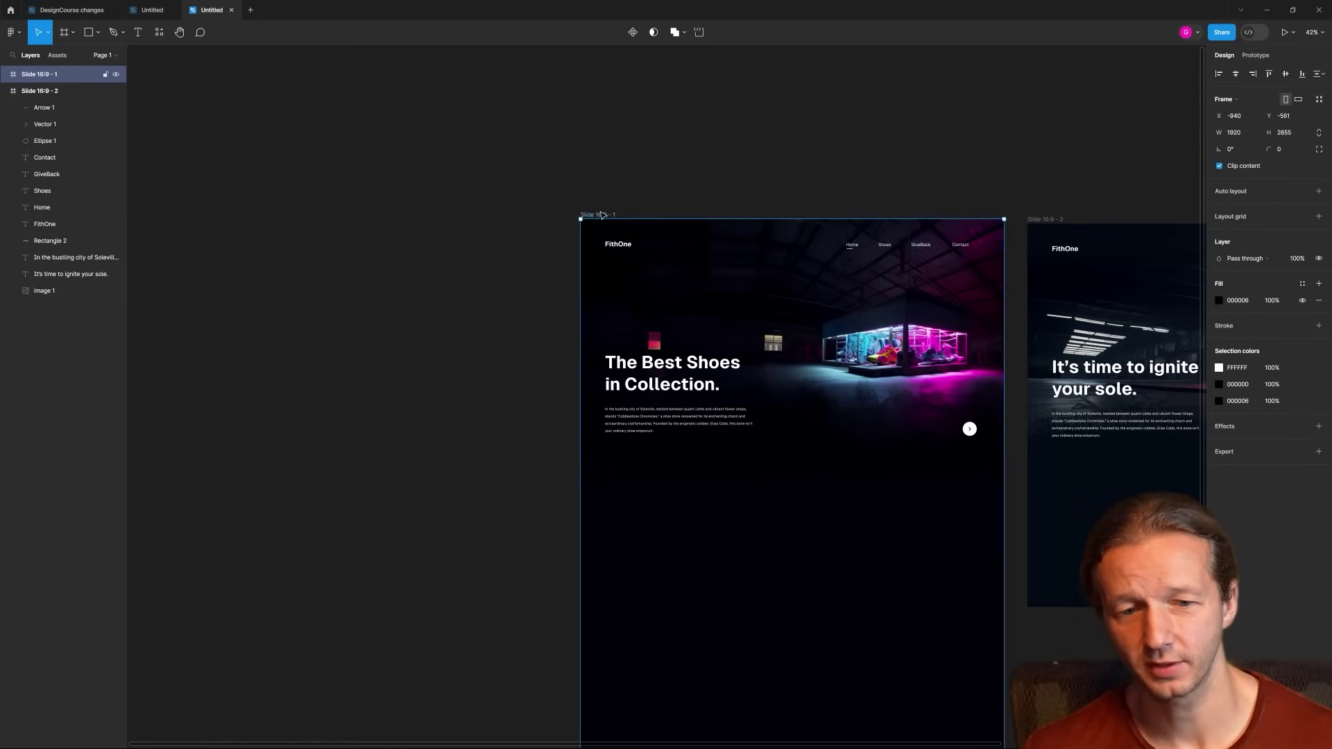
Pan the canvas to show both FithOne slides side by side.
{"action": "left_click", "coordinate": [746, 166]}
{"action": "left_click_drag", "start_coordinate": [747, 167], "coordinate": [464, 156]}
{"action": "scroll", "coordinate": [498, 224], "scroll_direction": "up", "scroll_amount": 10}
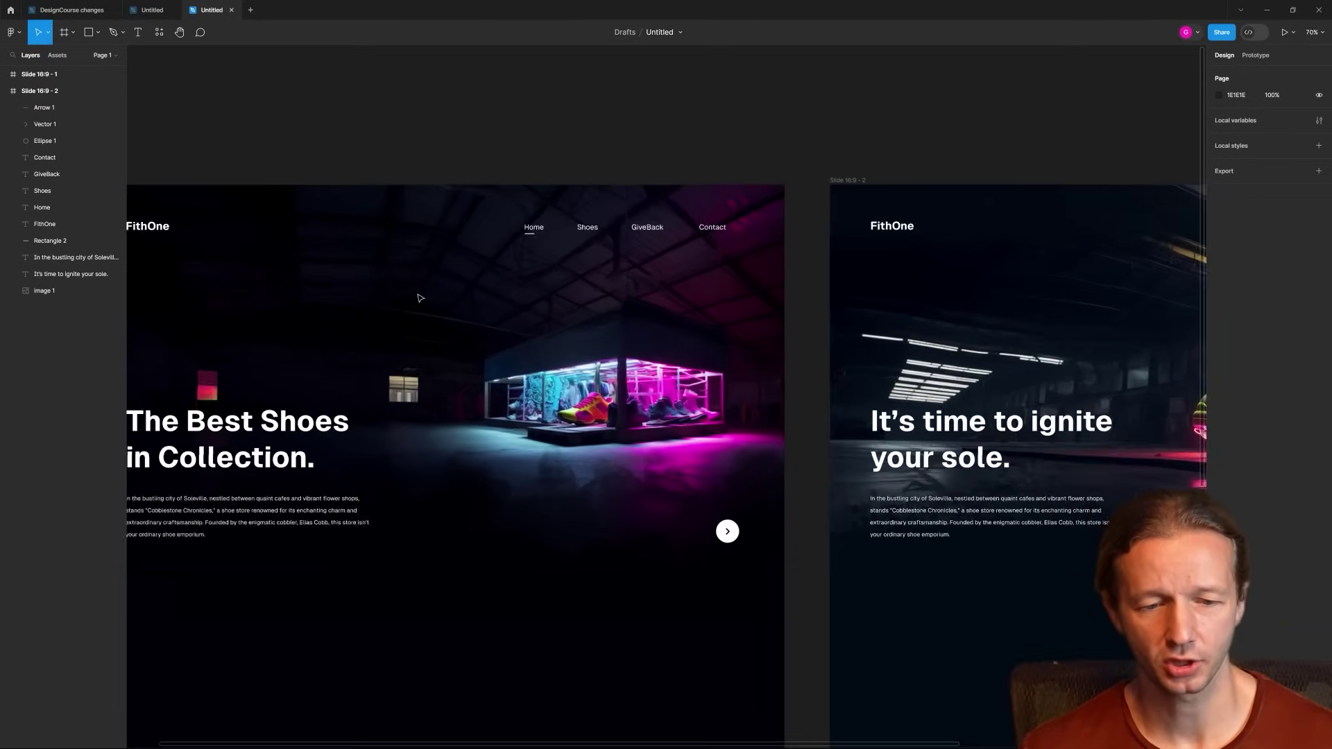
{"action": "scroll", "coordinate": [536, 335], "scroll_direction": "right", "scroll_amount": 10}
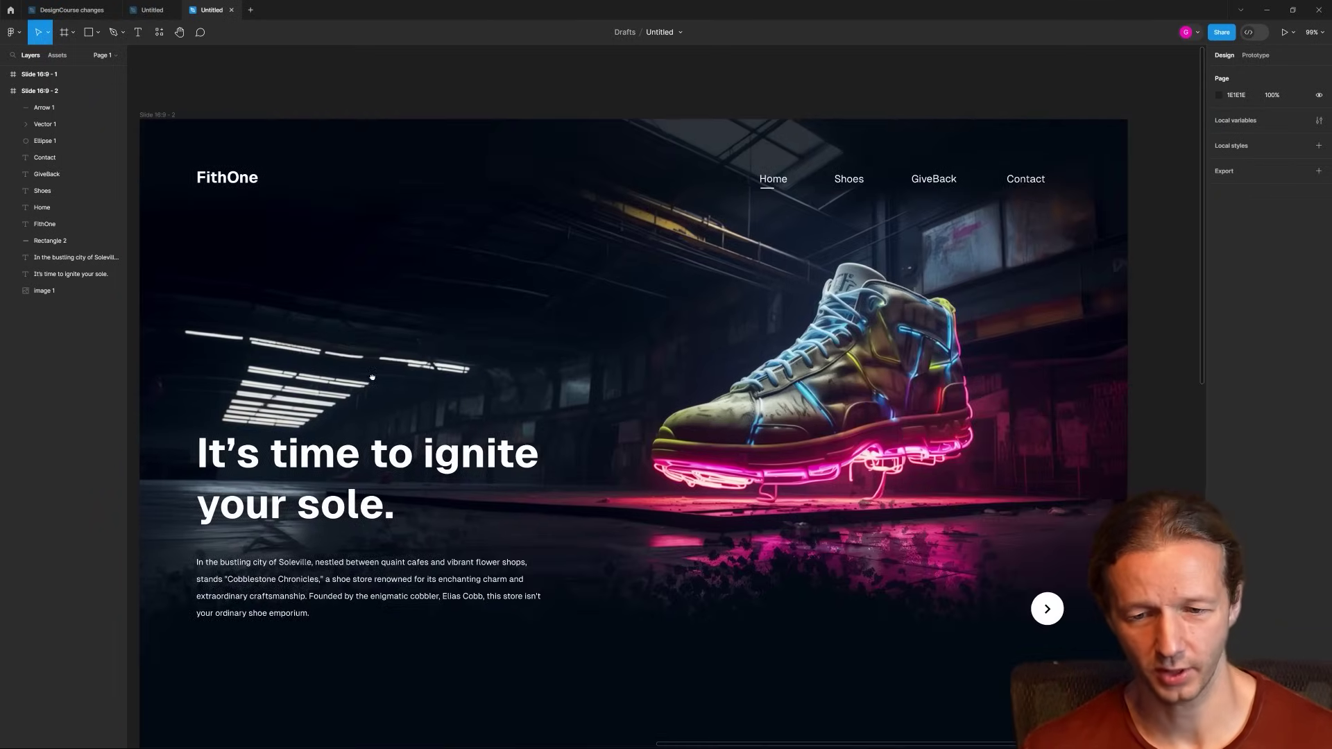
{"action": "scroll", "coordinate": [950, 345], "scroll_direction": "left", "scroll_amount": 6}
{"action": "scroll", "coordinate": [950, 345], "scroll_direction": "down", "scroll_amount": 8}
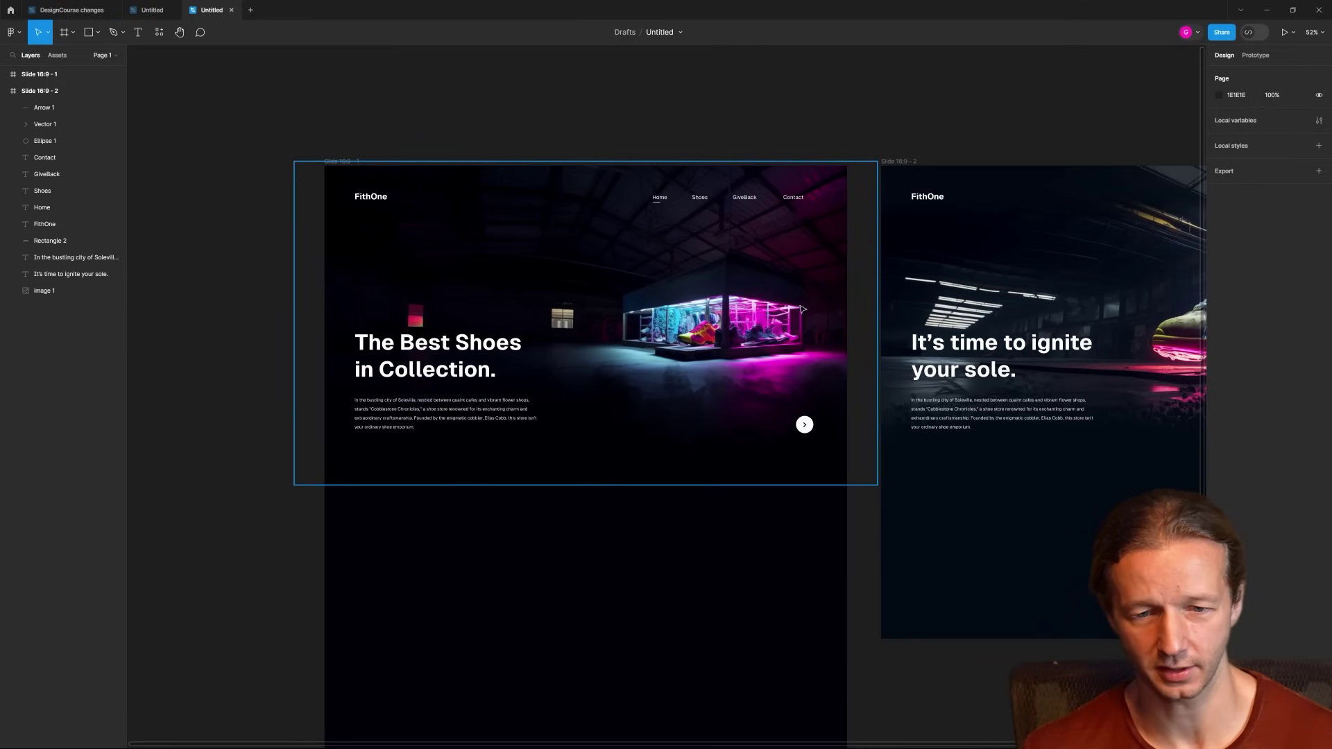
{"action": "scroll", "coordinate": [813, 298], "scroll_direction": "right", "scroll_amount": 4}
{"action": "scroll", "coordinate": [563, 319], "scroll_direction": "right", "scroll_amount": 4}
{"action": "scroll", "coordinate": [600, 368], "scroll_direction": "up", "scroll_amount": 8}
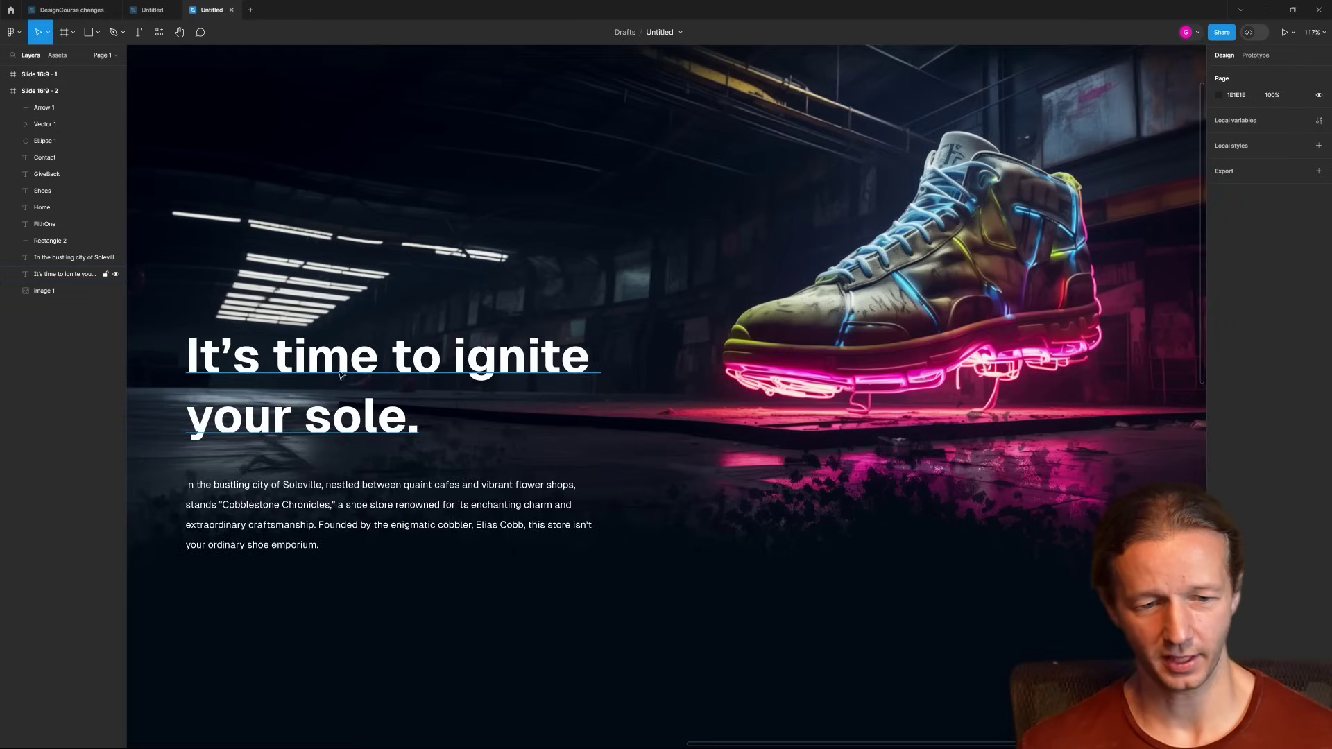
Check the 'It's time to ignite your sole.' headline and centre the view on the new hero slide.
{"action": "left_click", "coordinate": [336, 383]}
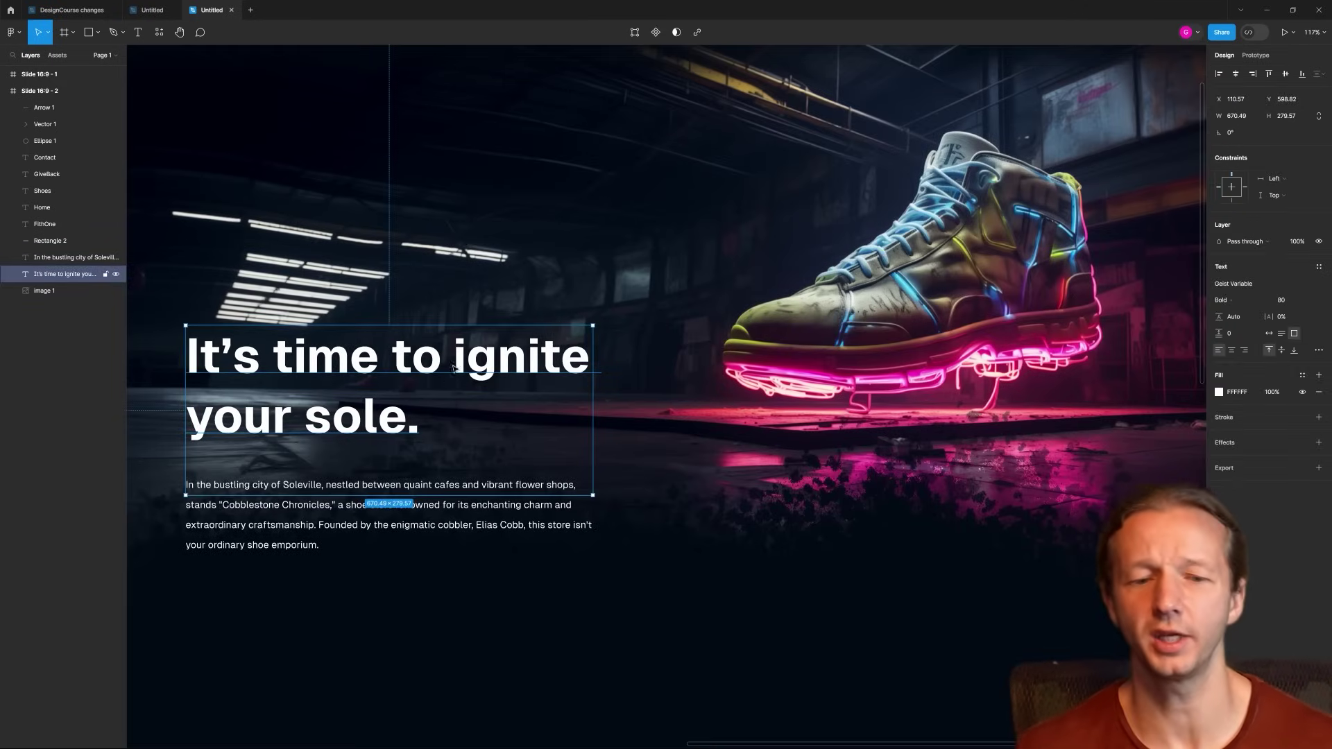
{"action": "scroll", "coordinate": [372, 304], "scroll_direction": "down", "scroll_amount": 2}
{"action": "scroll", "coordinate": [372, 303], "scroll_direction": "down", "scroll_amount": 3}
{"action": "left_click", "coordinate": [222, 231]}
{"action": "scroll", "coordinate": [326, 261], "scroll_direction": "left", "scroll_amount": 3}
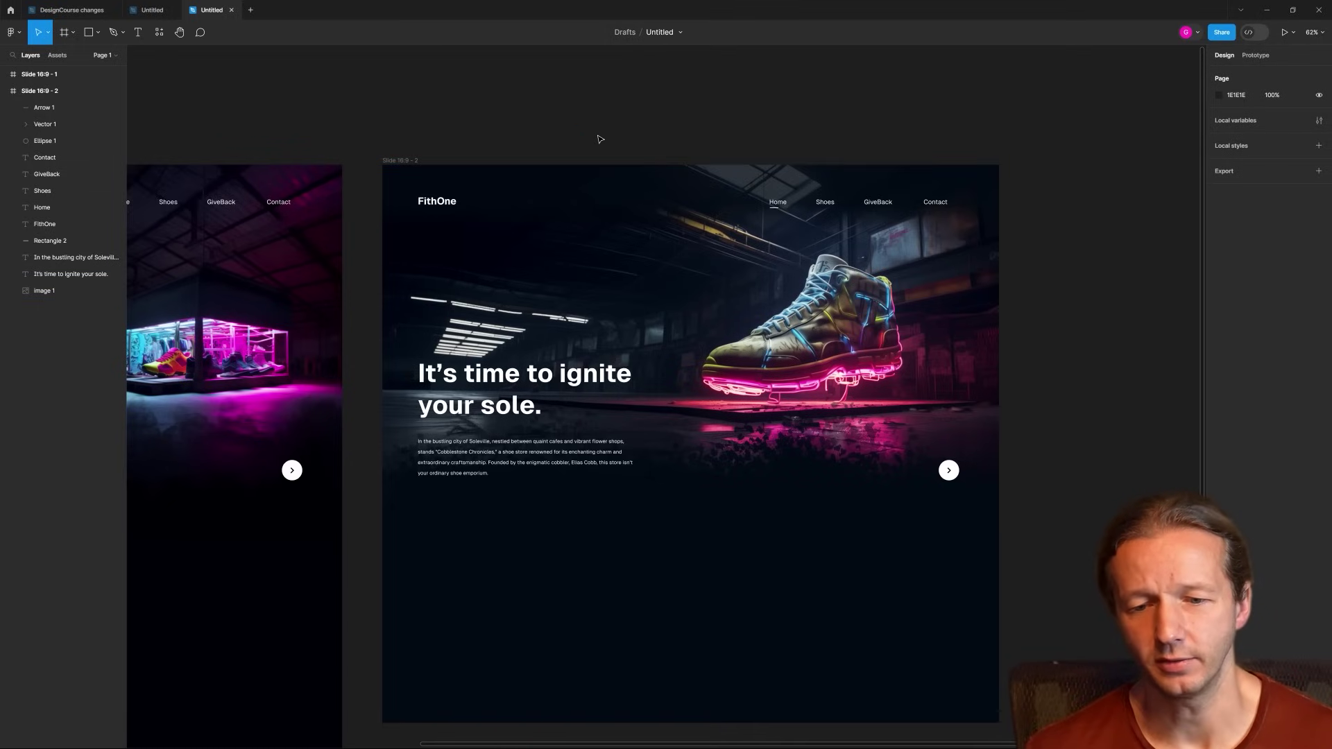
{"action": "scroll", "coordinate": [752, 155], "scroll_direction": "down", "scroll_amount": 3}
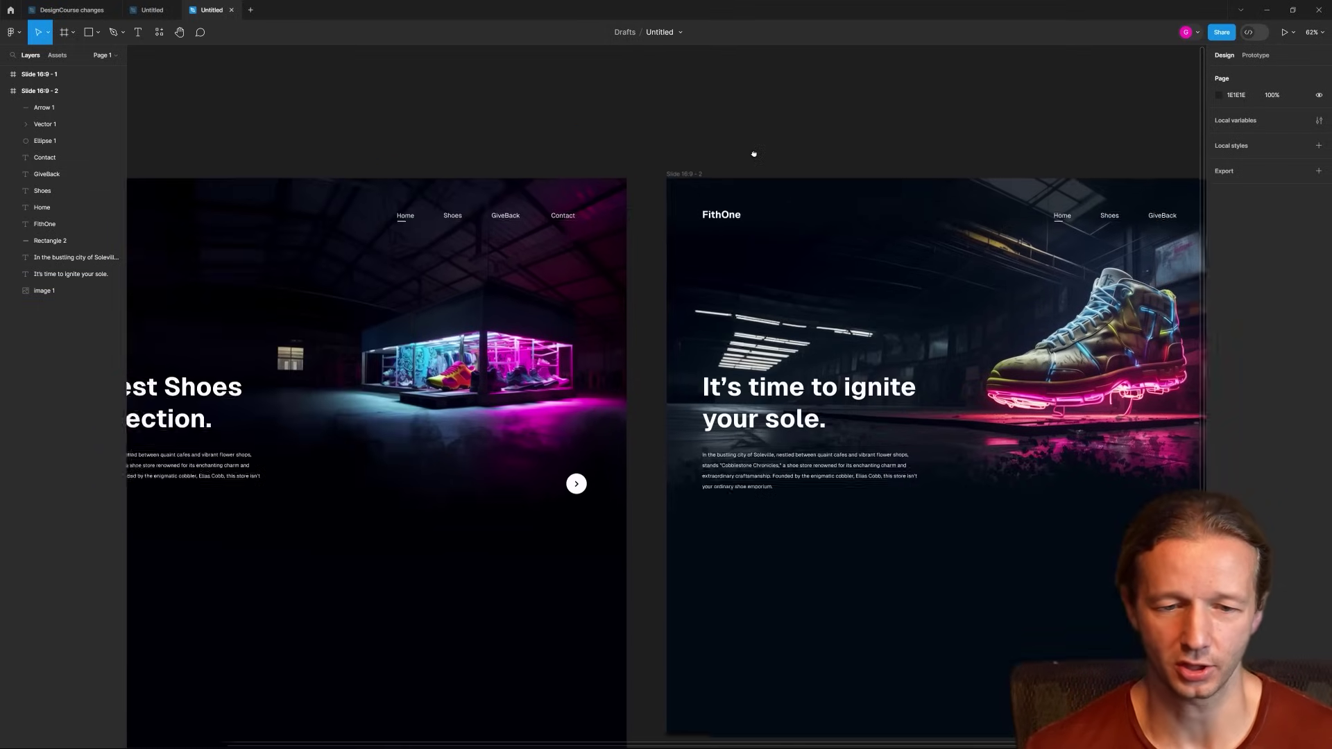
{"action": "scroll", "coordinate": [739, 160], "scroll_direction": "up", "scroll_amount": 2}
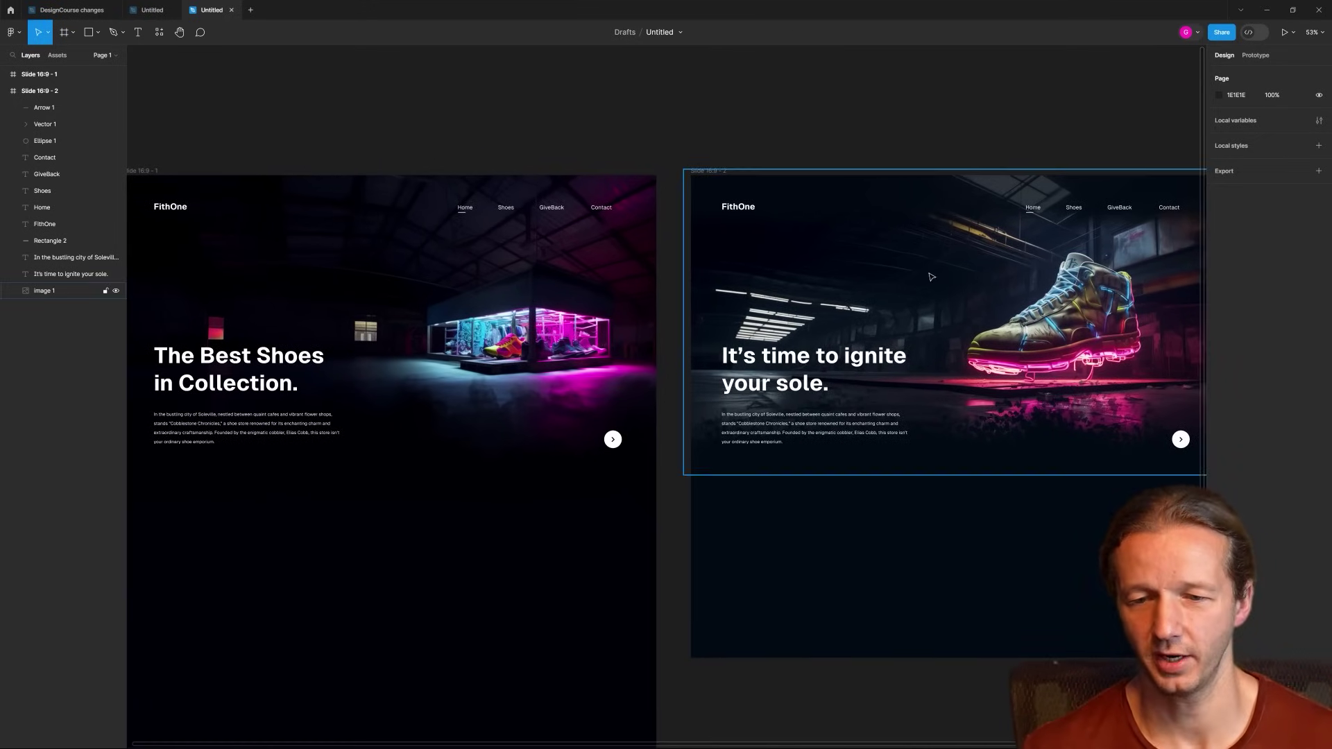
{"action": "left_click_drag", "start_coordinate": [862, 129], "coordinate": [613, 130]}
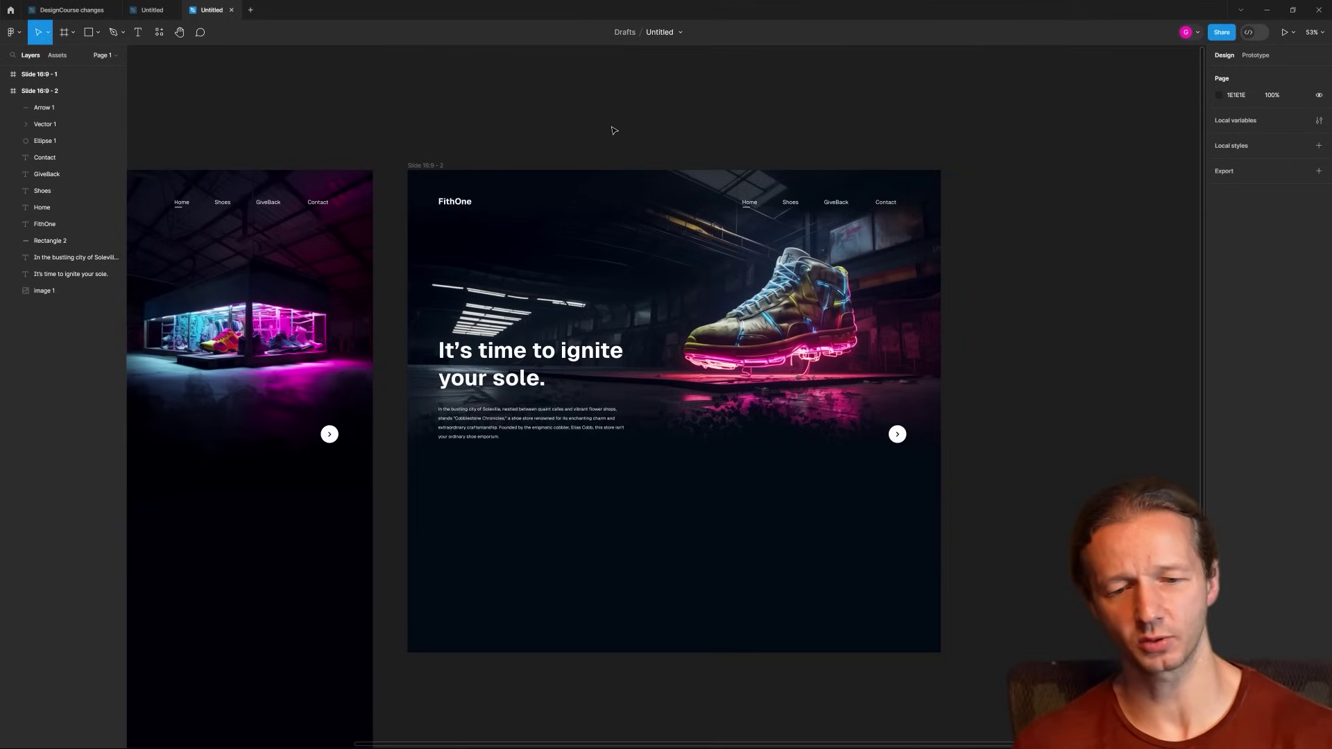